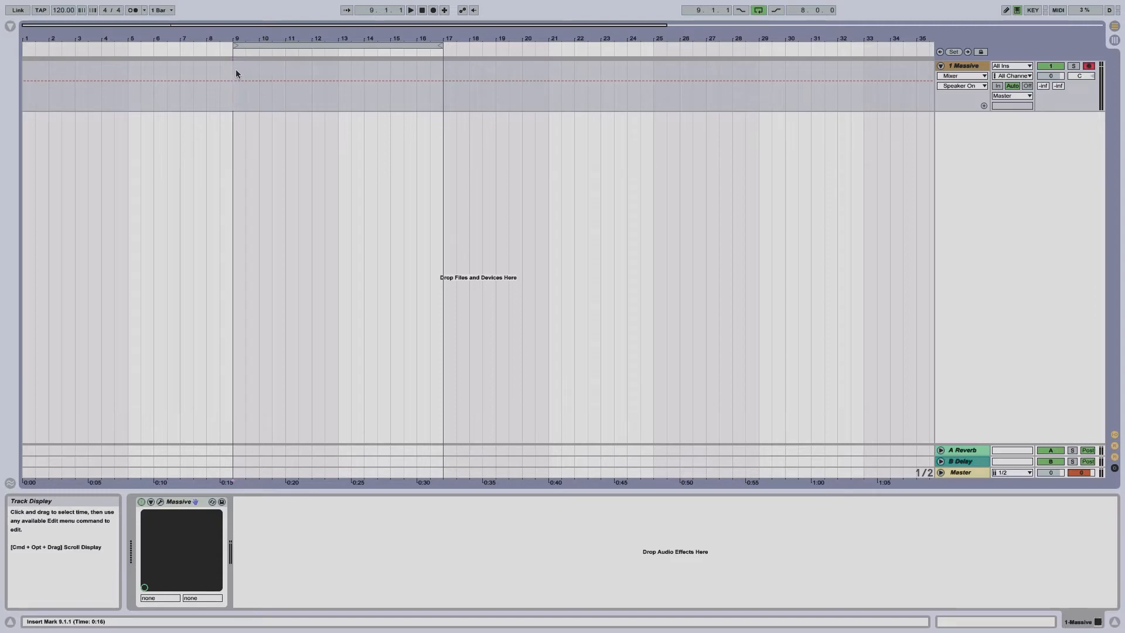
Open the Massive instrument's editor and start a new untitled sound
{"action": "left_click", "coordinate": [160, 502]}
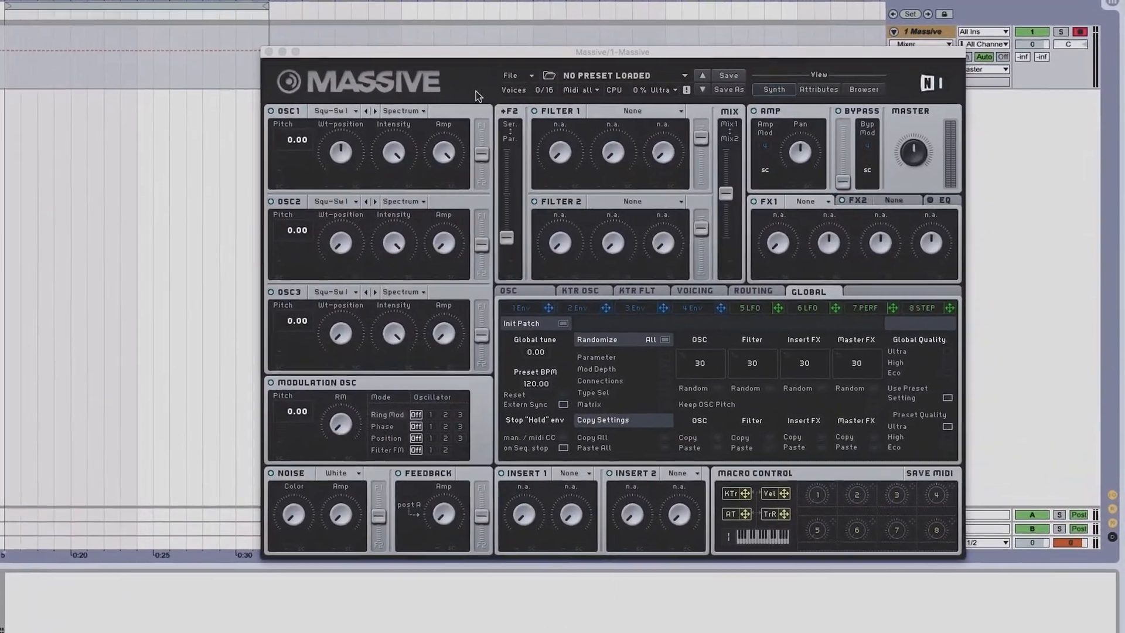
{"action": "left_click", "coordinate": [602, 94]}
{"action": "left_click", "coordinate": [475, 67]}
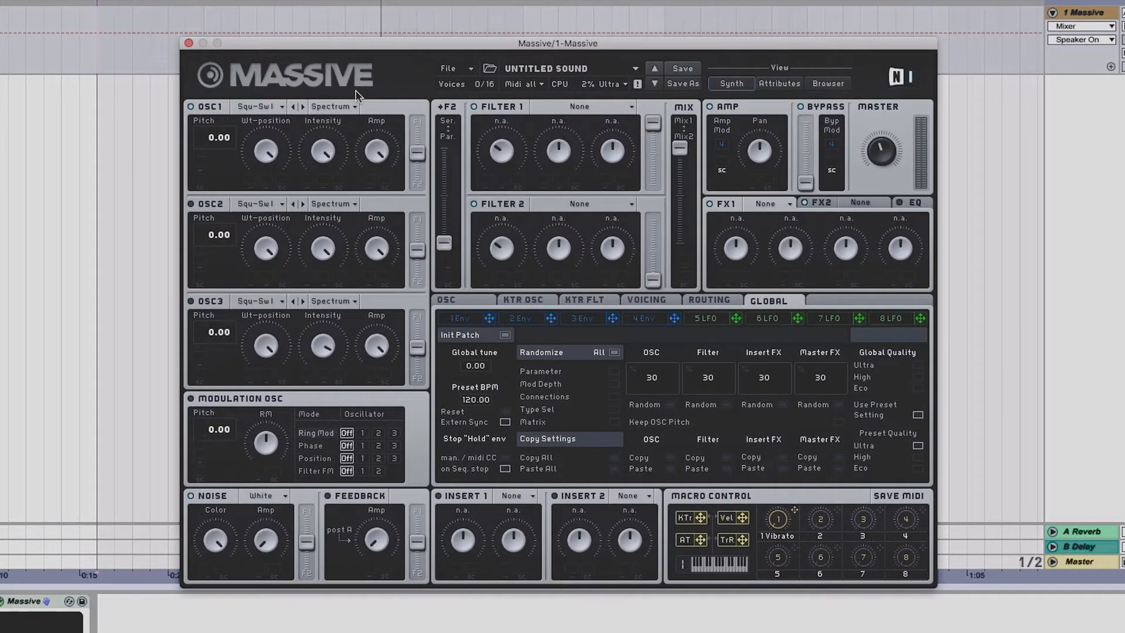
Enable oscillator 2 and lower its wavetable position
{"action": "left_click", "coordinate": [327, 142]}
{"action": "left_click", "coordinate": [192, 203]}
{"action": "left_click_drag", "start_coordinate": [268, 227], "coordinate": [268, 252]}
Set oscillator 3's wavetable to Sin-Square
{"action": "left_click", "coordinate": [255, 301]}
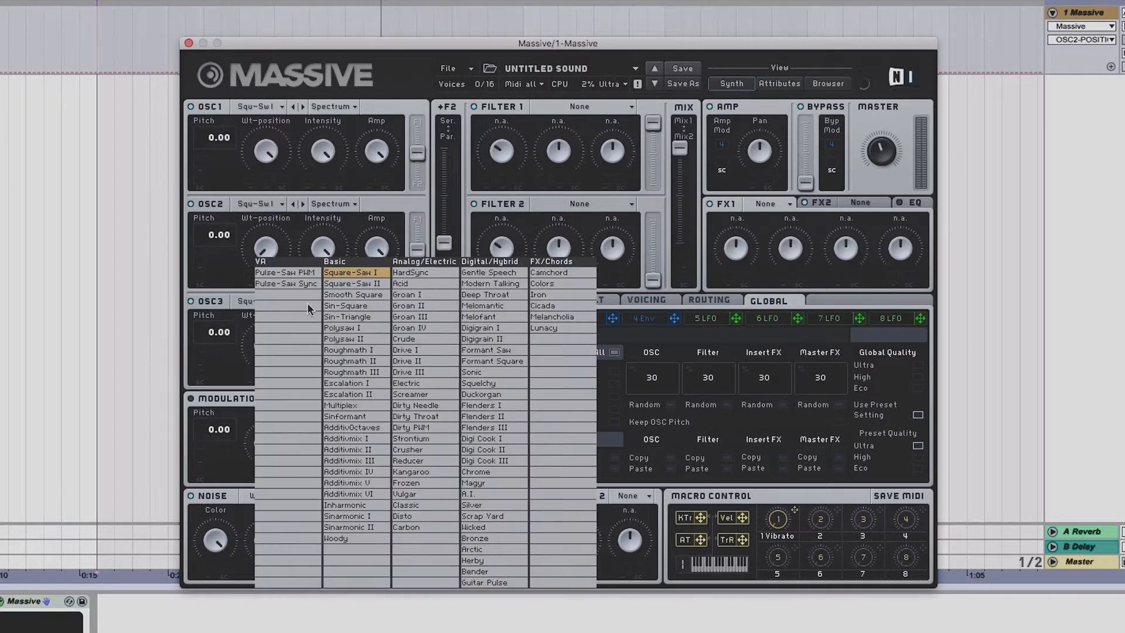
{"action": "left_click", "coordinate": [345, 305]}
Raise the output level faders of oscillators 3, 2 and 1
{"action": "left_click_drag", "start_coordinate": [417, 347], "coordinate": [416, 310]}
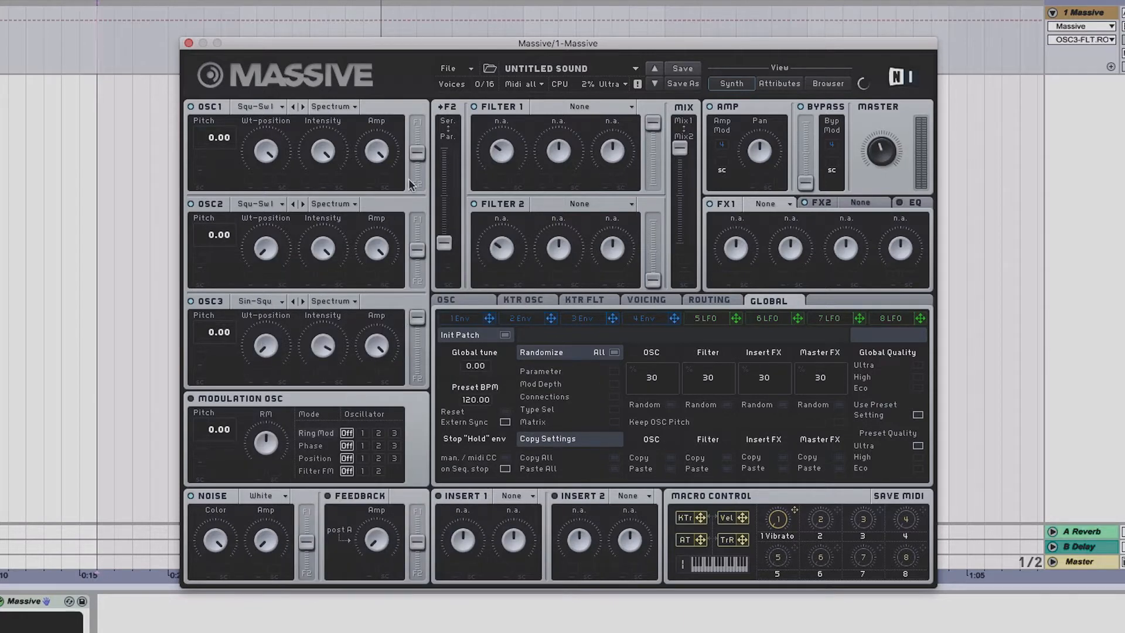
{"action": "left_click_drag", "start_coordinate": [417, 250], "coordinate": [417, 214]}
{"action": "left_click_drag", "start_coordinate": [417, 152], "coordinate": [418, 49]}
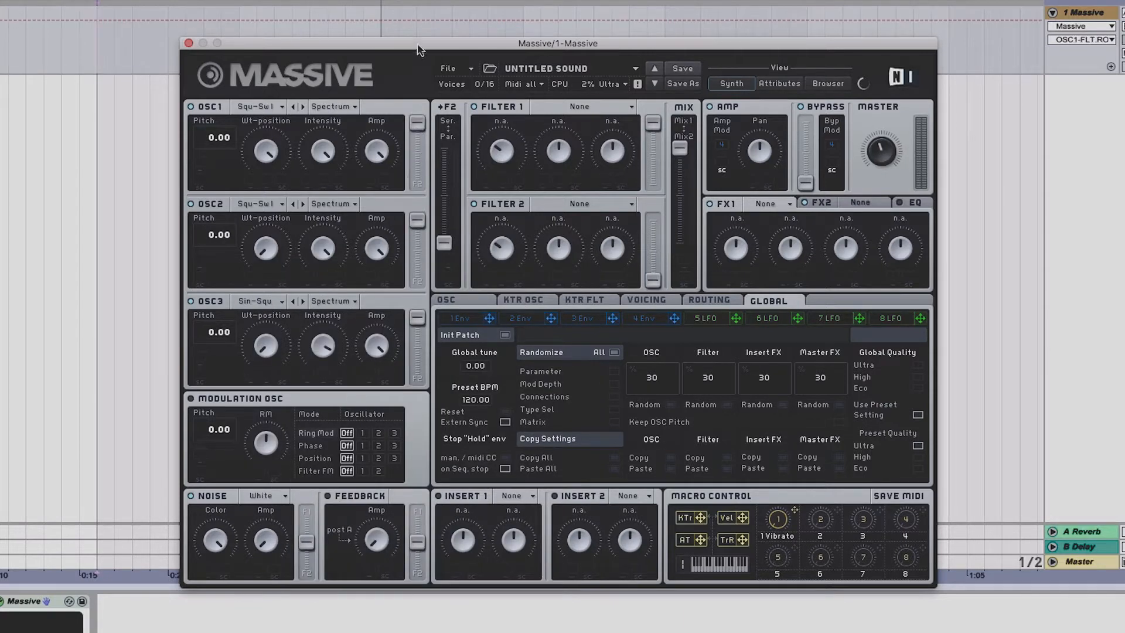
Set Filter 1 to the Lowpass 4 filter type
{"action": "left_click", "coordinate": [605, 106]}
{"action": "left_click", "coordinate": [576, 124]}
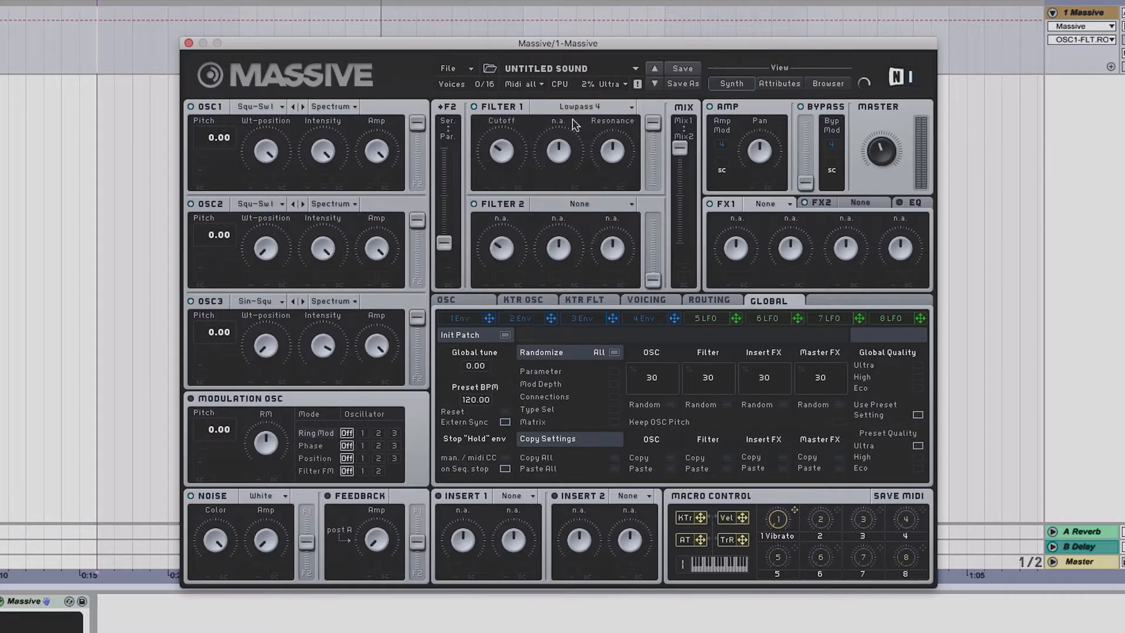
{"action": "left_click", "coordinate": [612, 150]}
Assign macro 2 to Filter 1's cutoff and name the macro Filter Cutoff
{"action": "left_click_drag", "start_coordinate": [837, 510], "coordinate": [485, 53]}
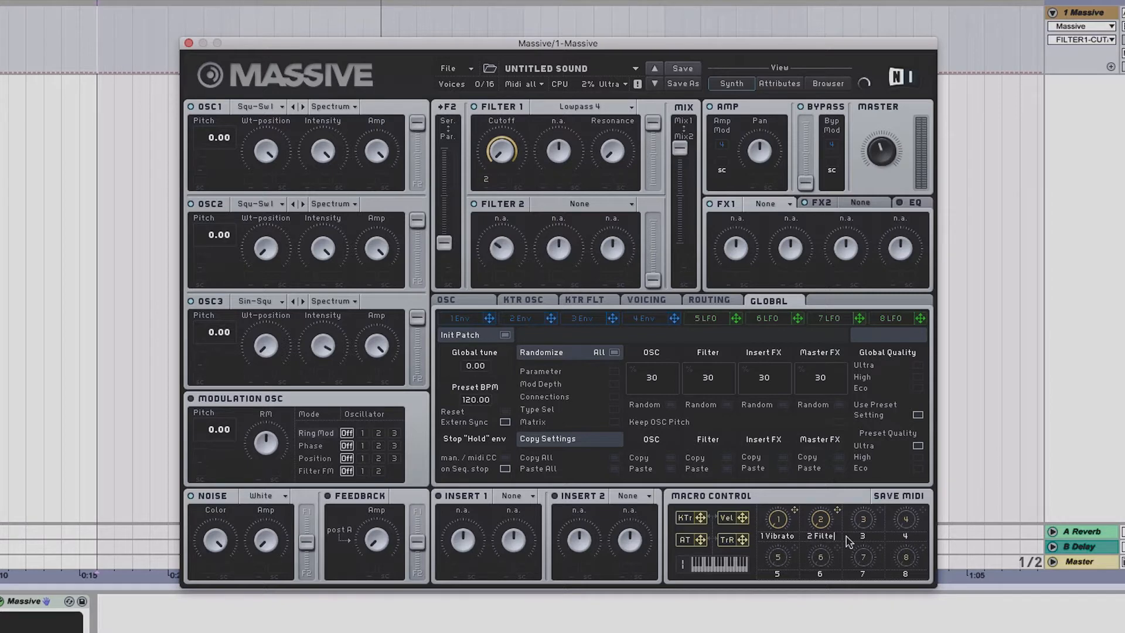
{"action": "type", "text": "r Cu"}
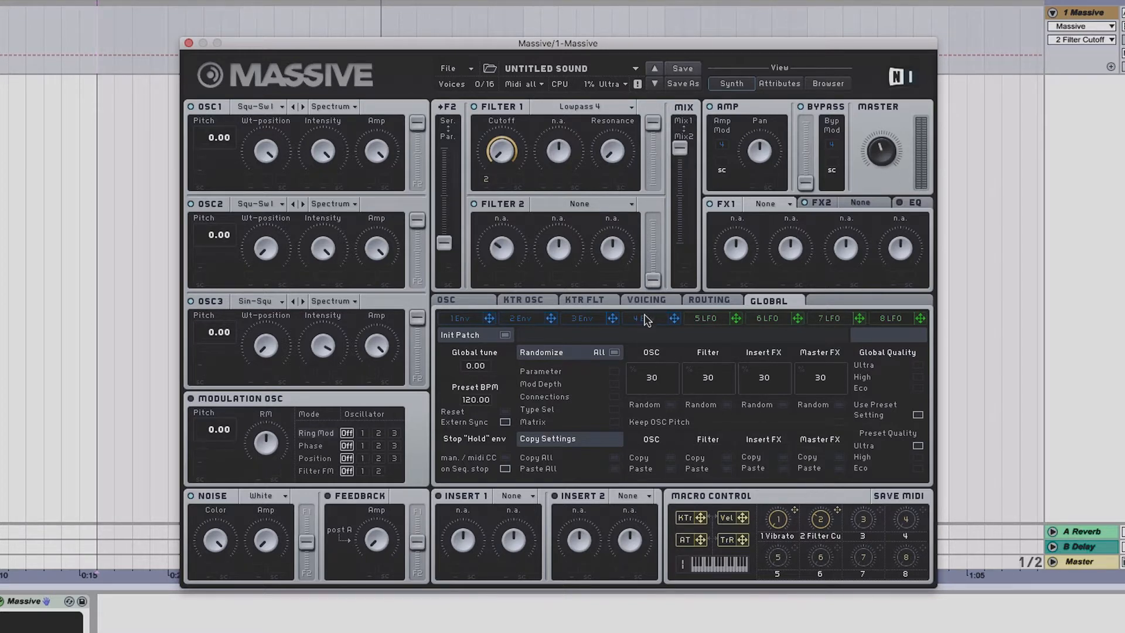
In envelope 4, lengthen the attack, lower the level knobs and adjust the release
{"action": "left_click", "coordinate": [645, 318]}
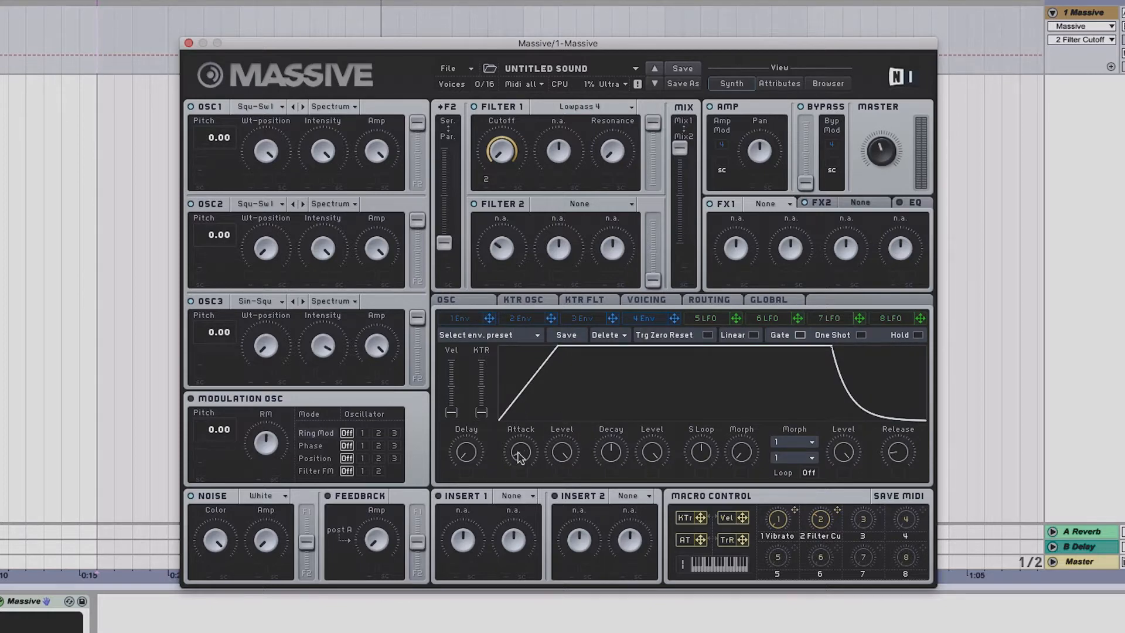
{"action": "left_click_drag", "start_coordinate": [521, 456], "coordinate": [532, 436]}
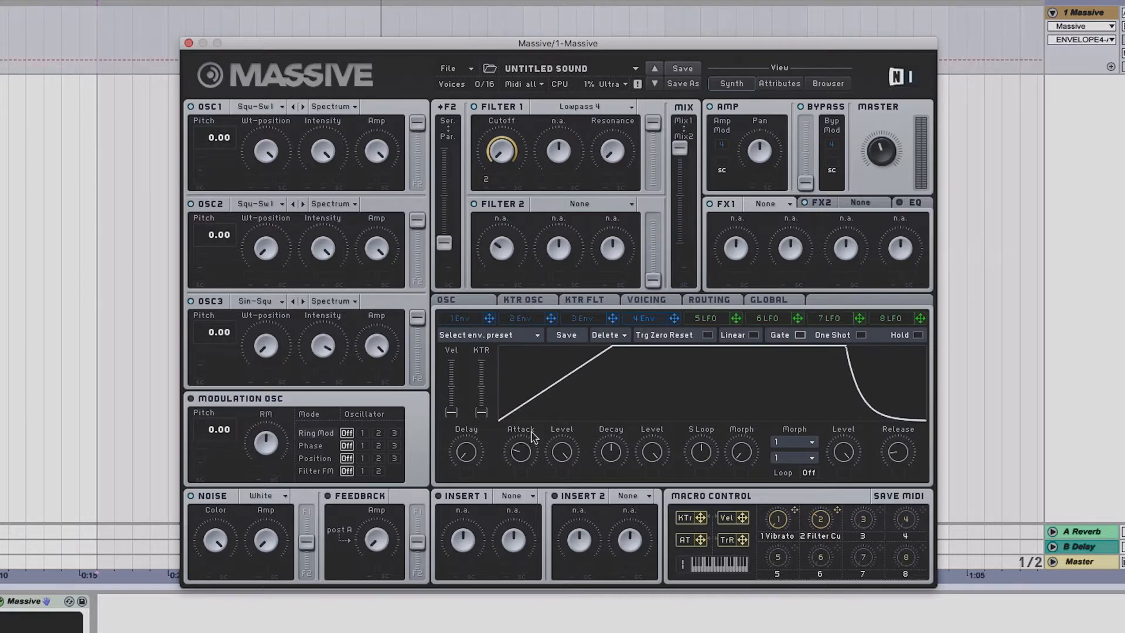
{"action": "left_click_drag", "start_coordinate": [656, 449], "coordinate": [656, 483]}
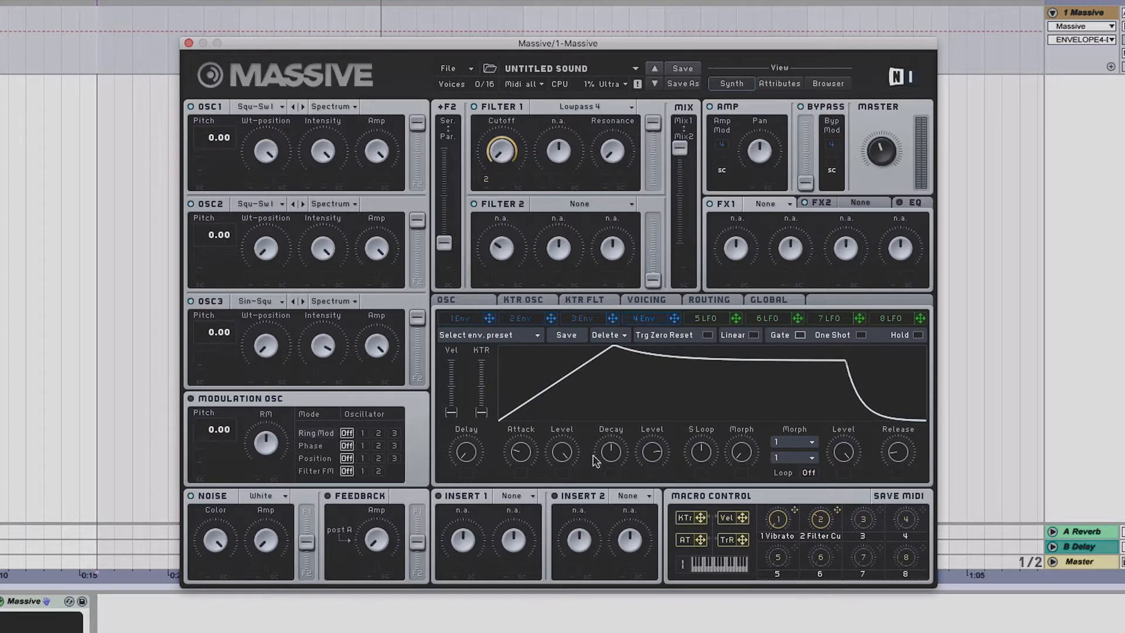
{"action": "left_click_drag", "start_coordinate": [561, 456], "coordinate": [562, 485]}
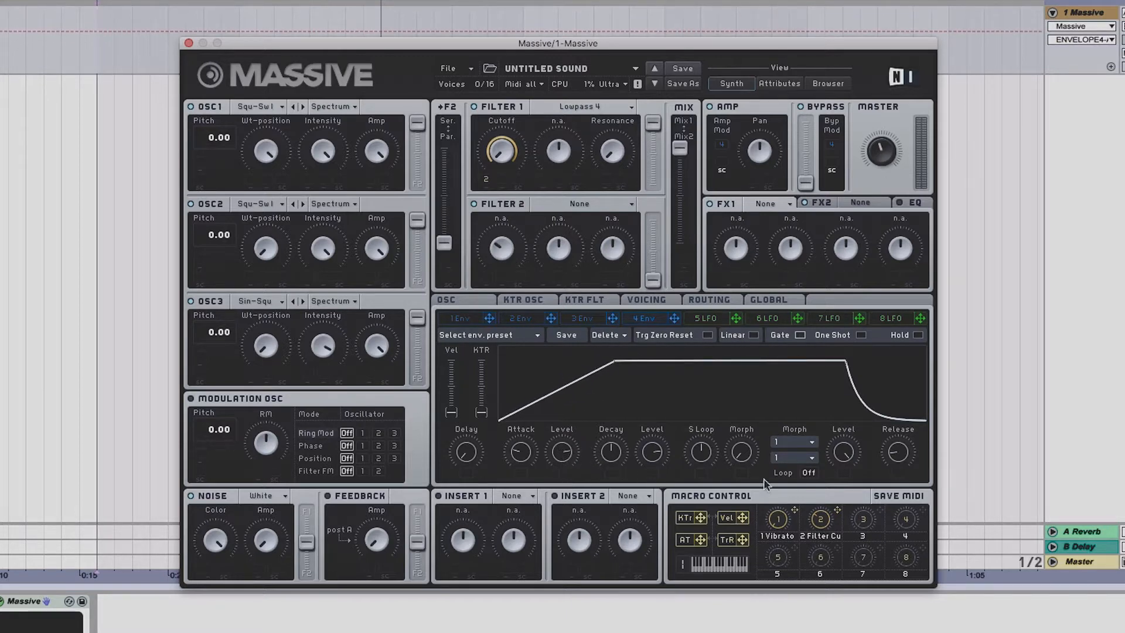
{"action": "left_click_drag", "start_coordinate": [905, 455], "coordinate": [905, 447]}
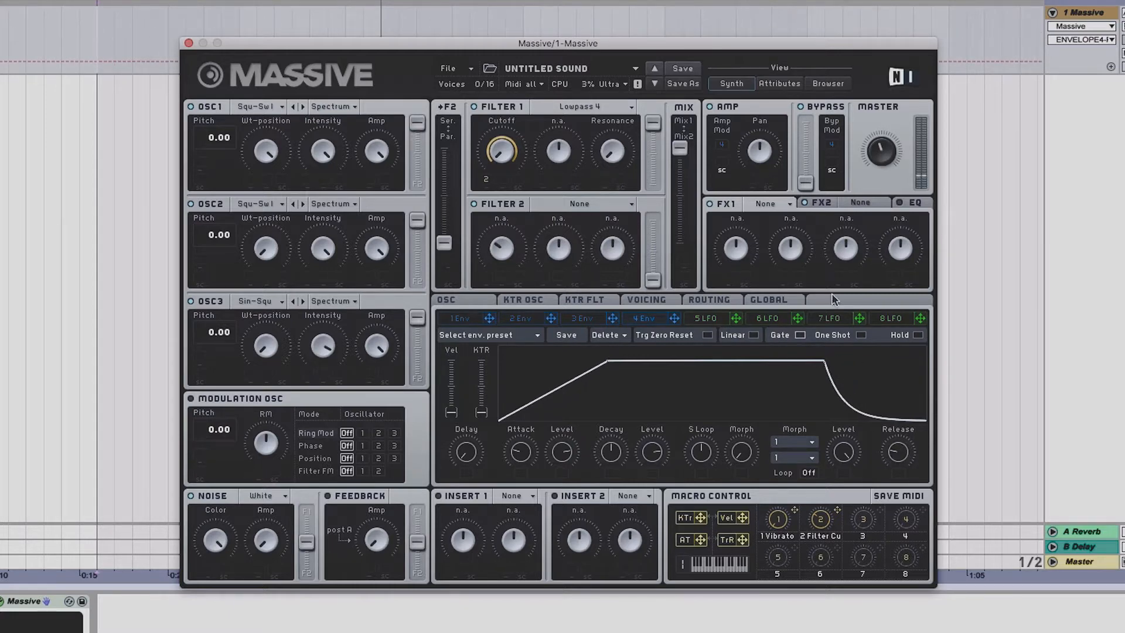
Set effect slot FX1 to Reverb and lower its dry/wet amount
{"action": "left_click", "coordinate": [764, 205]}
{"action": "left_click", "coordinate": [786, 216]}
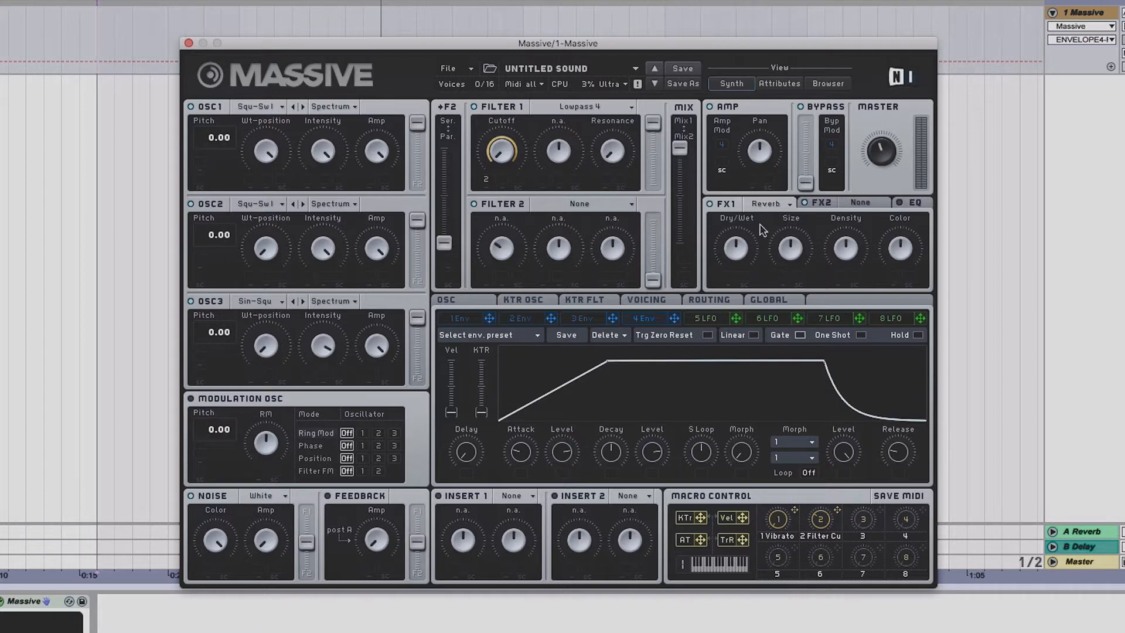
{"action": "left_click_drag", "start_coordinate": [742, 251], "coordinate": [739, 267]}
Set effect slot FX2 to Delay Synced
{"action": "left_click", "coordinate": [856, 205]}
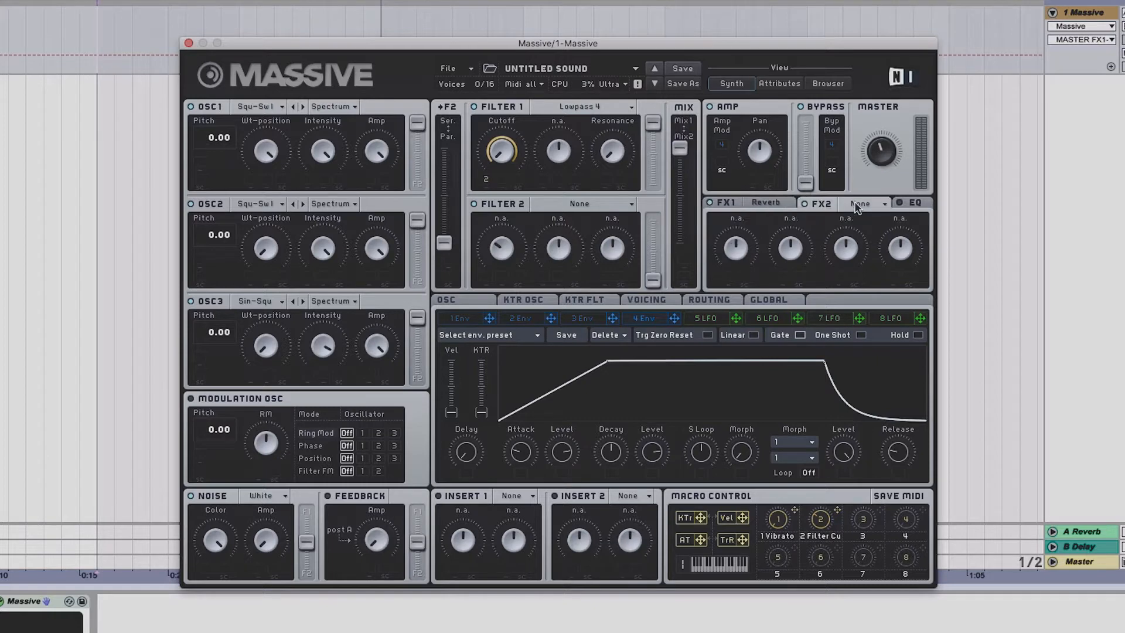
{"action": "left_click", "coordinate": [851, 205]}
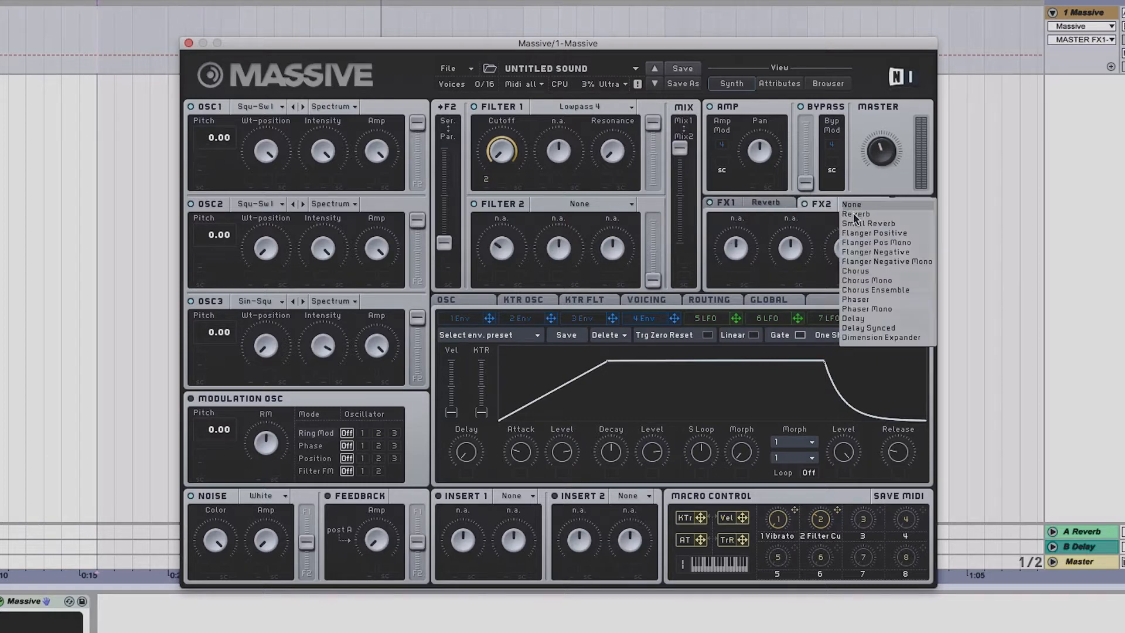
{"action": "left_click", "coordinate": [870, 328]}
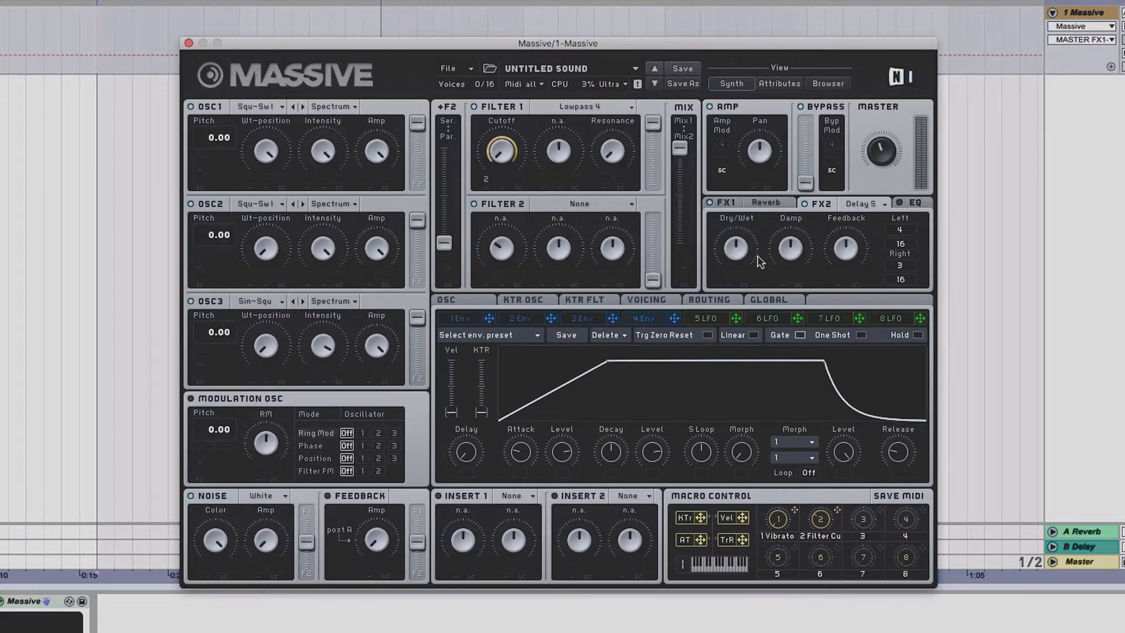
Raise the delay's dry/wet and damp slightly, and lower its feedback
{"action": "left_click_drag", "start_coordinate": [739, 253], "coordinate": [740, 242]}
{"action": "left_click_drag", "start_coordinate": [795, 249], "coordinate": [803, 225]}
{"action": "left_click_drag", "start_coordinate": [845, 253], "coordinate": [847, 274]}
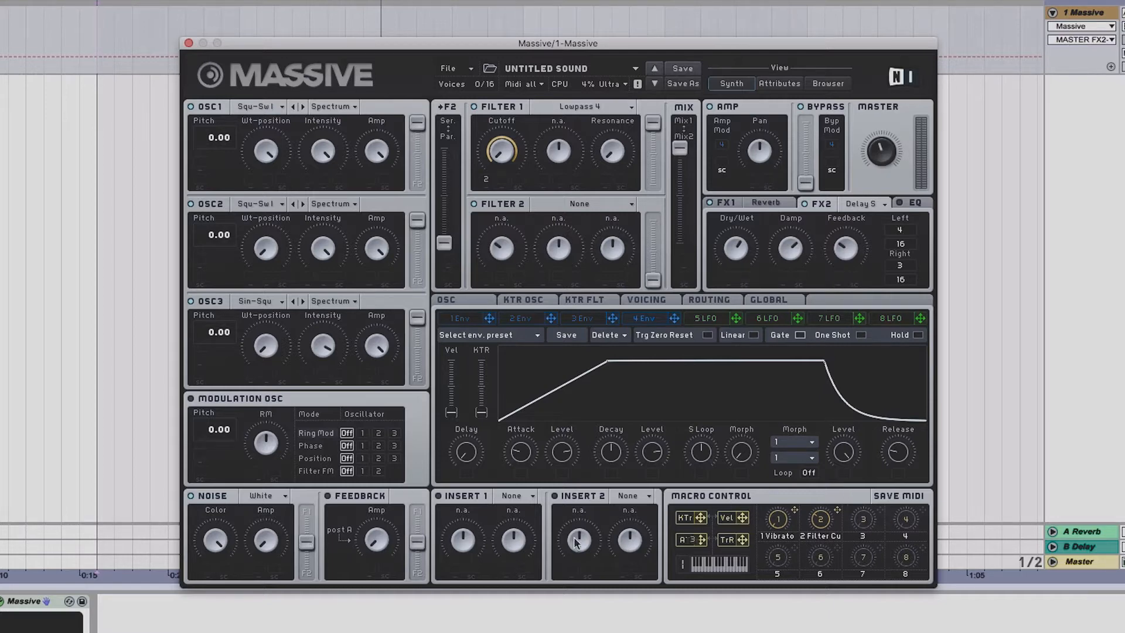
Assign macro 3 to the noise amplitude and name the macro White Noise
{"action": "left_click_drag", "start_coordinate": [259, 567], "coordinate": [259, 566]}
{"action": "left_click_drag", "start_coordinate": [259, 566], "coordinate": [259, 457]}
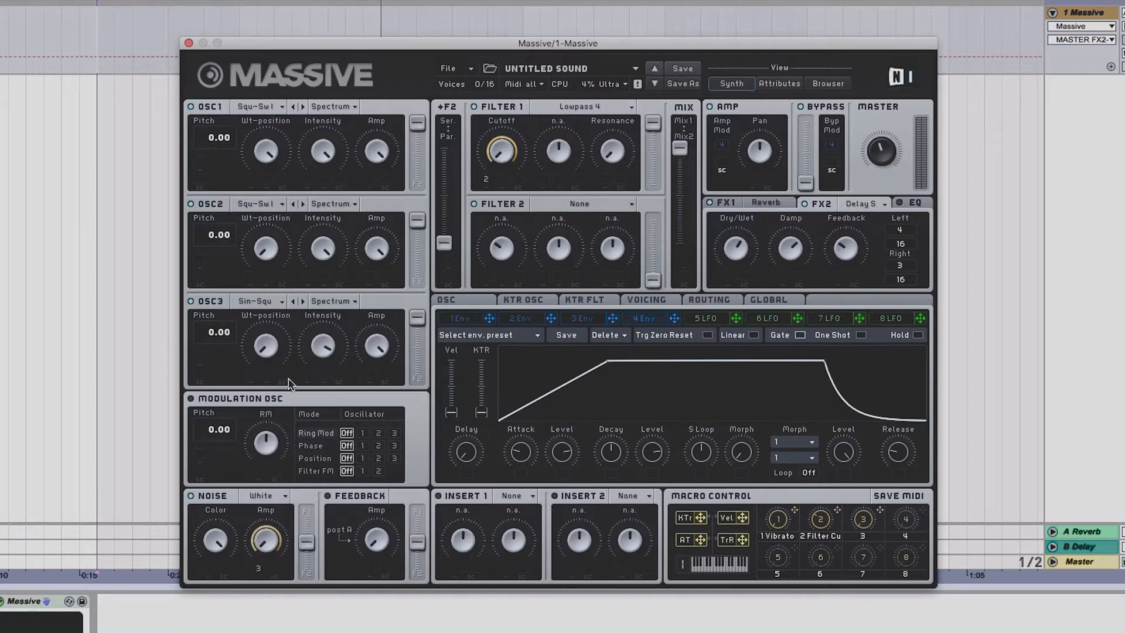
{"action": "left_click", "coordinate": [862, 536]}
{"action": "type", "text": "White Nois"}
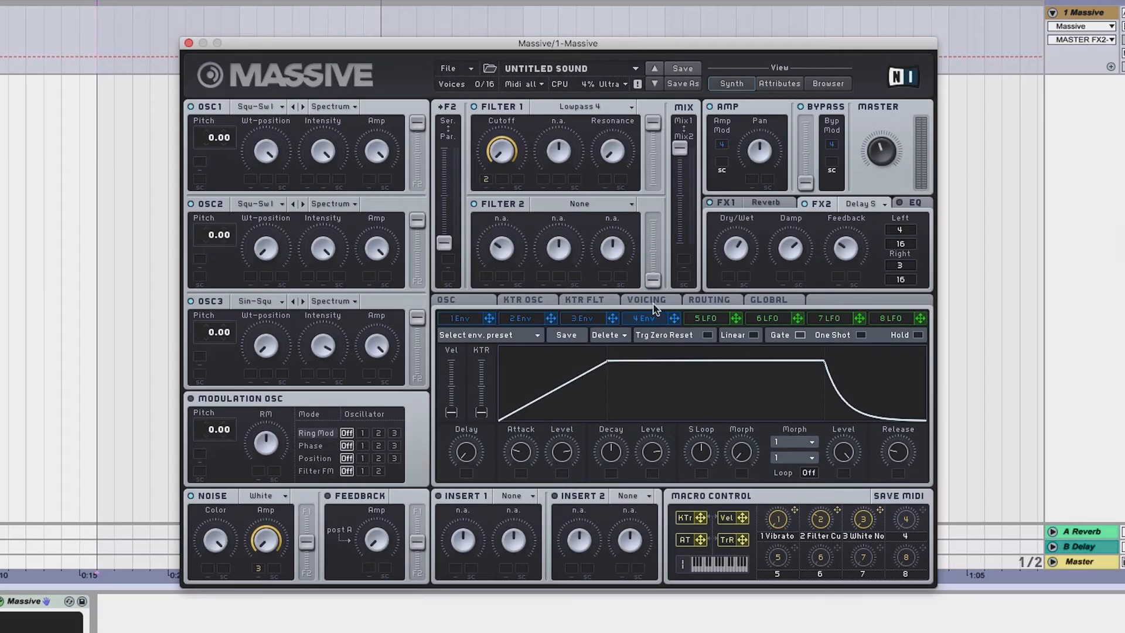
Turn on unisono pitch spread in the Voicing tab and widen it slightly
{"action": "left_click", "coordinate": [652, 302]}
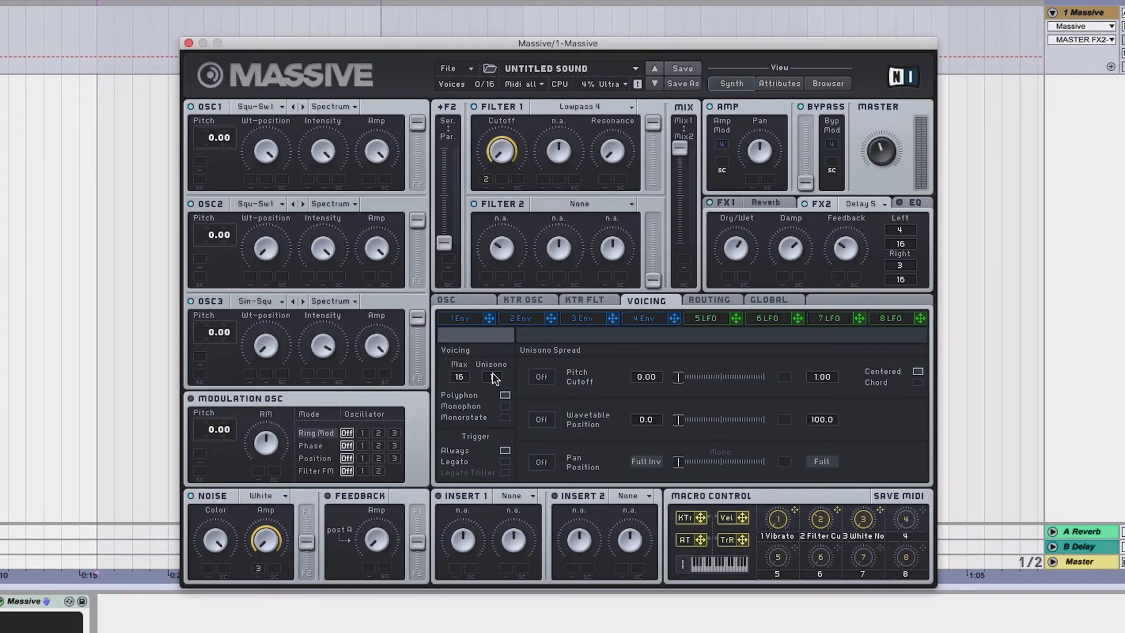
{"action": "left_click", "coordinate": [541, 378]}
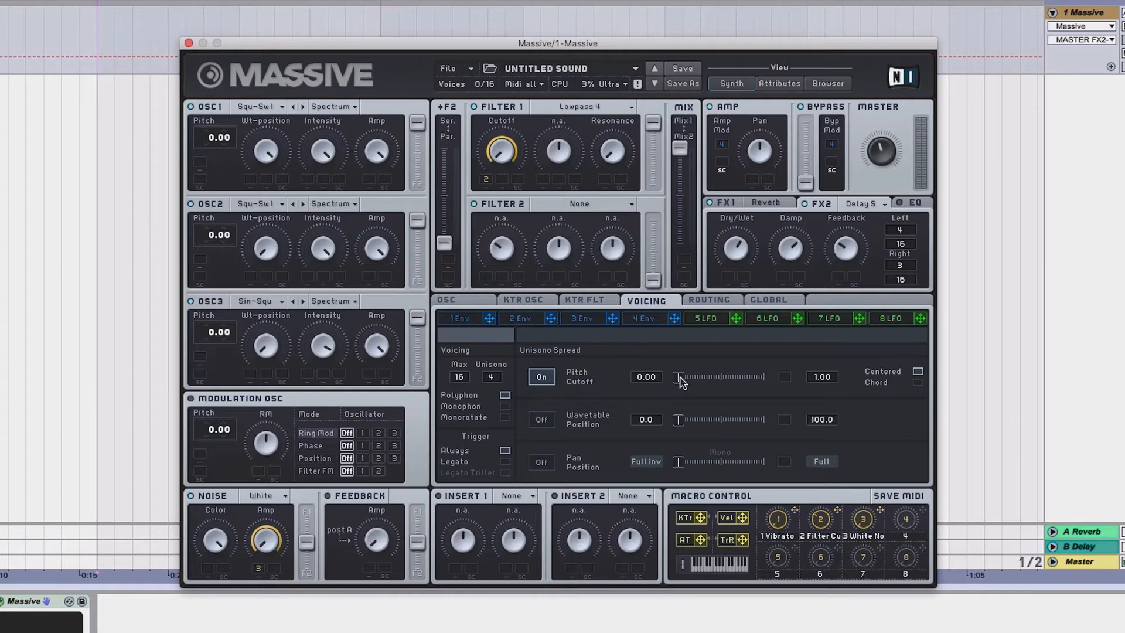
{"action": "left_click_drag", "start_coordinate": [680, 380], "coordinate": [691, 382]}
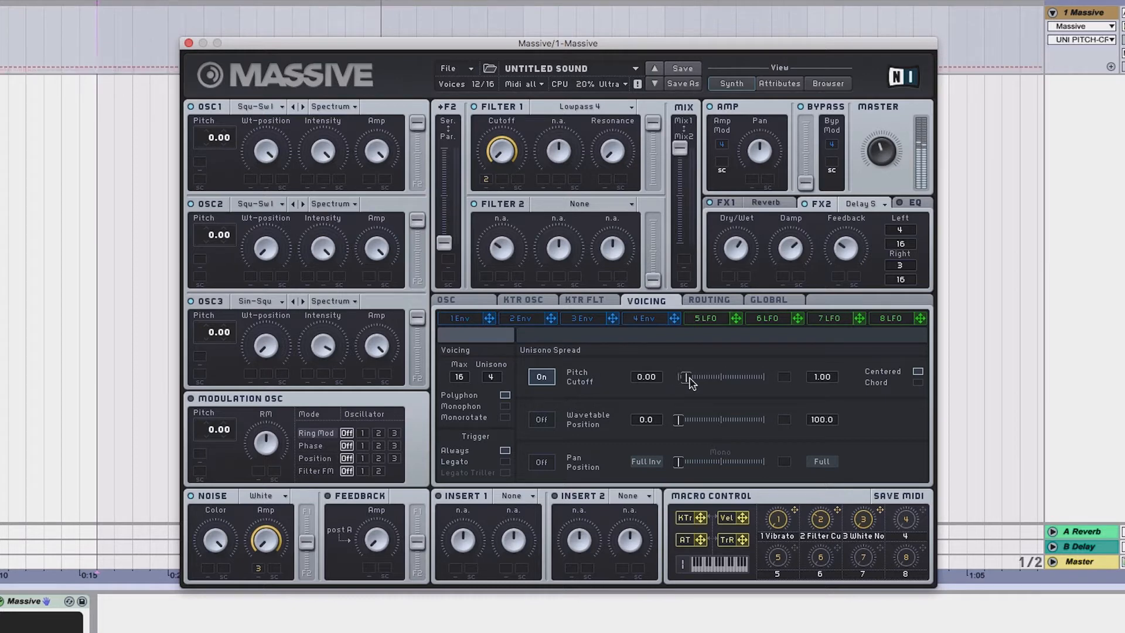
Switch the unisono spread mode to Chord
{"action": "left_click", "coordinate": [917, 383]}
{"action": "left_click", "coordinate": [916, 372]}
{"action": "left_click", "coordinate": [917, 382]}
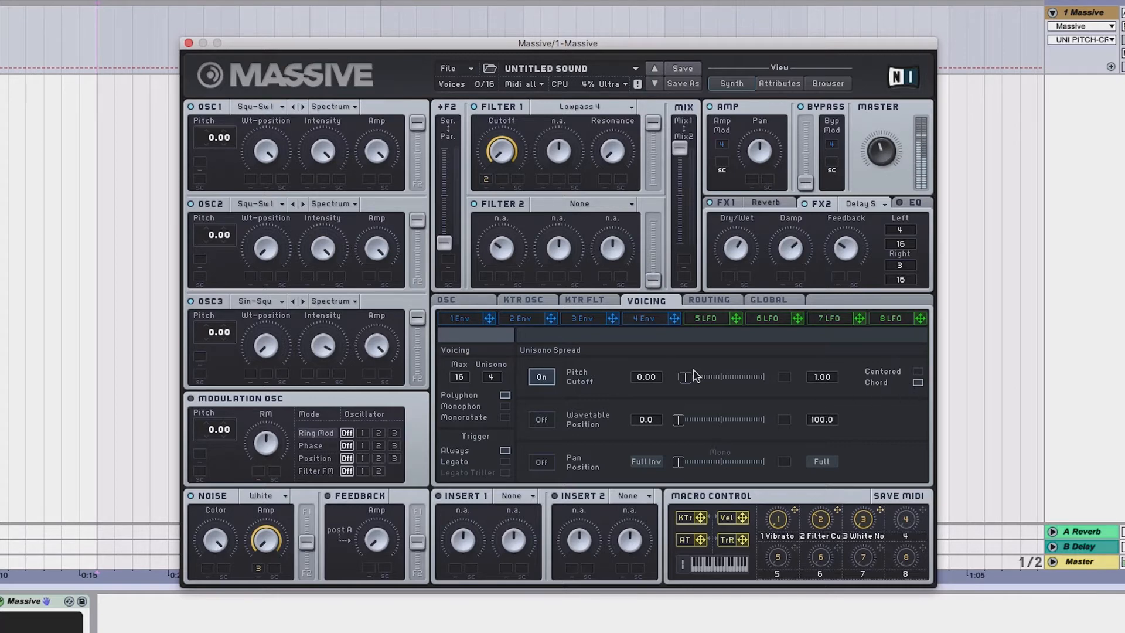
Audition the Filter Cutoff and White Noise macro knobs
{"action": "left_click", "coordinate": [821, 520]}
{"action": "left_click", "coordinate": [864, 518]}
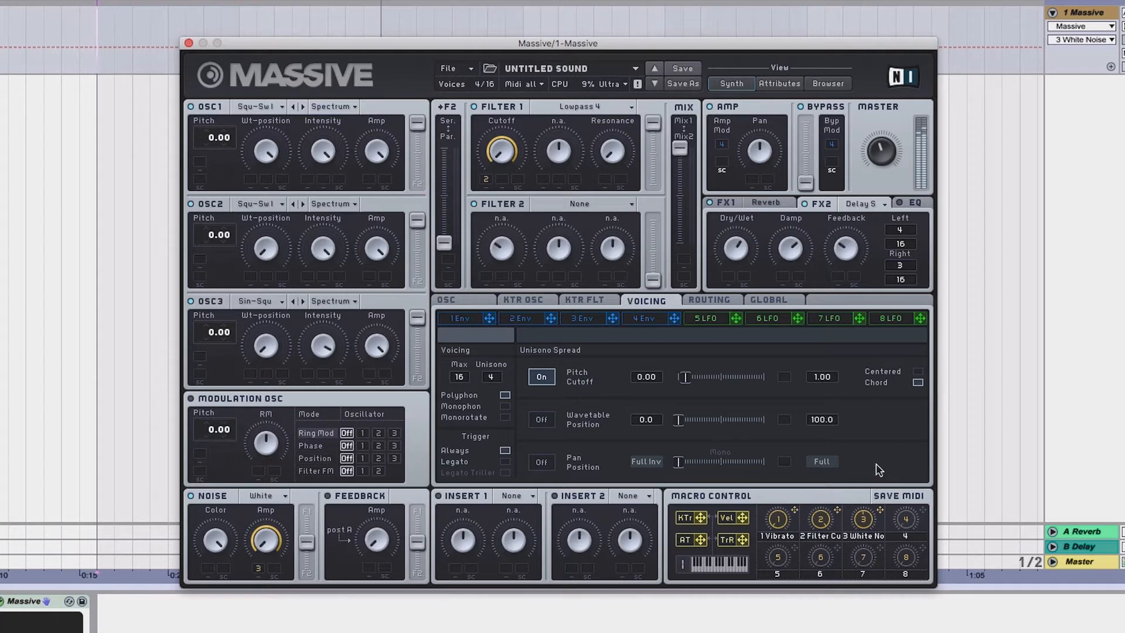
{"action": "left_click", "coordinate": [818, 521]}
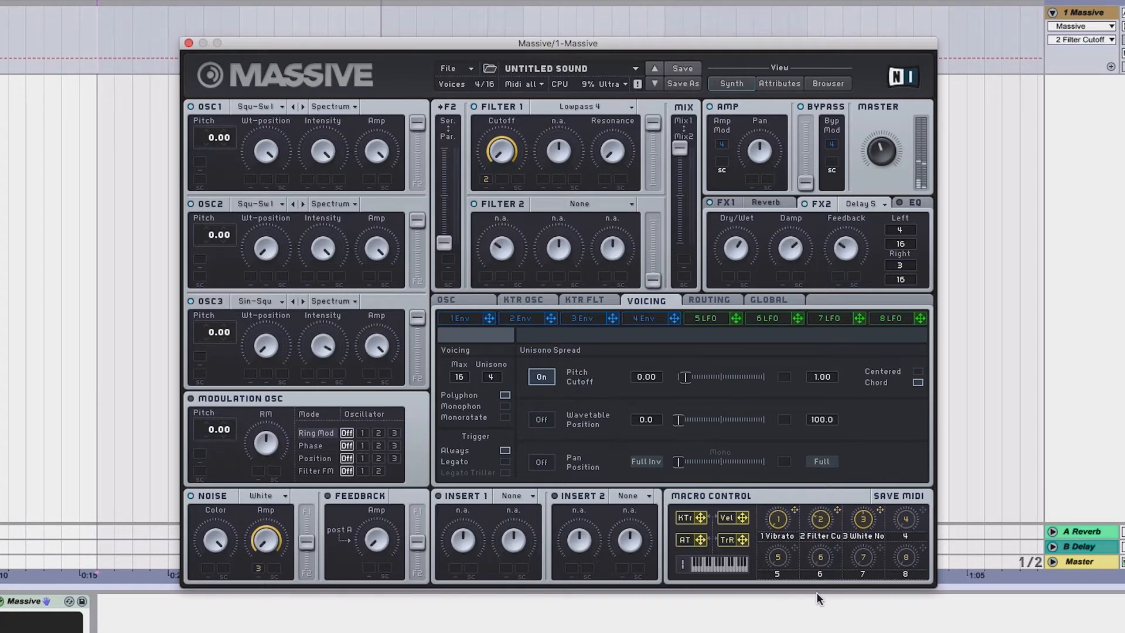
{"action": "left_click_drag", "start_coordinate": [862, 518], "coordinate": [825, 514]}
Lower the master volume and close the Massive editor window
{"action": "left_click_drag", "start_coordinate": [882, 150], "coordinate": [882, 168]}
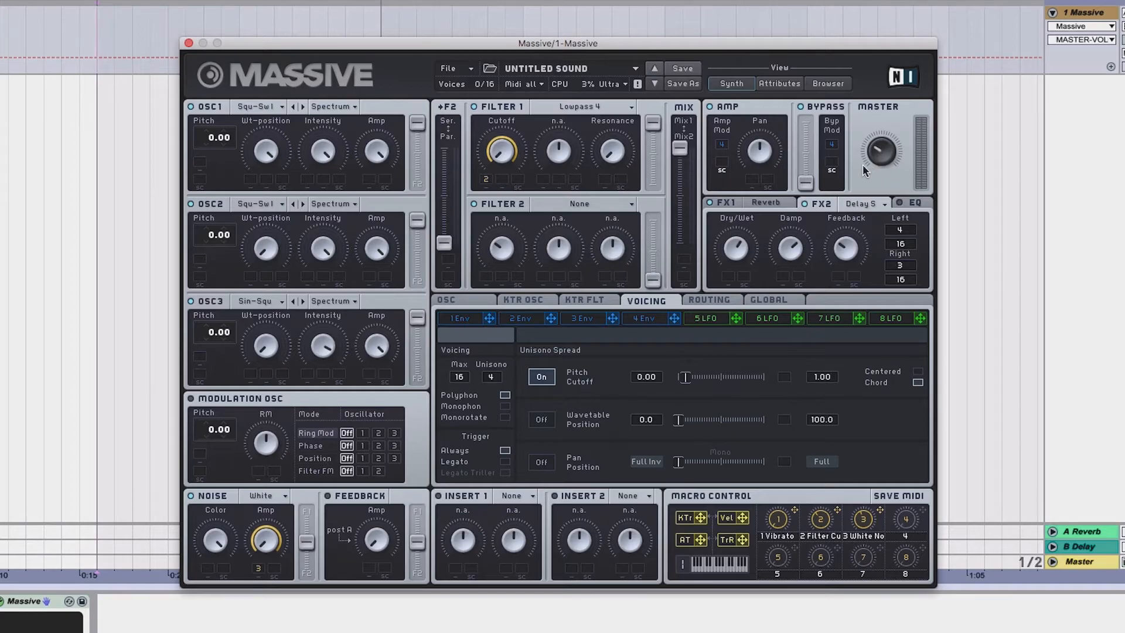
{"action": "left_click", "coordinate": [188, 43]}
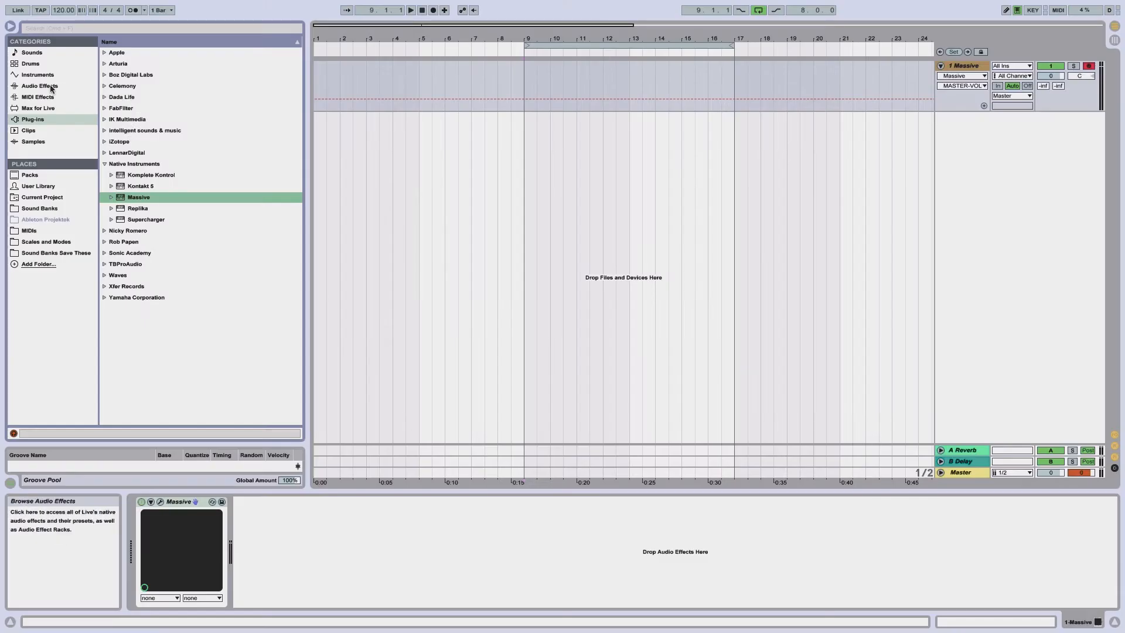
Add the Chorus audio effect to the Massive track
{"action": "left_click", "coordinate": [51, 86]}
{"action": "double_click", "coordinate": [136, 119]}
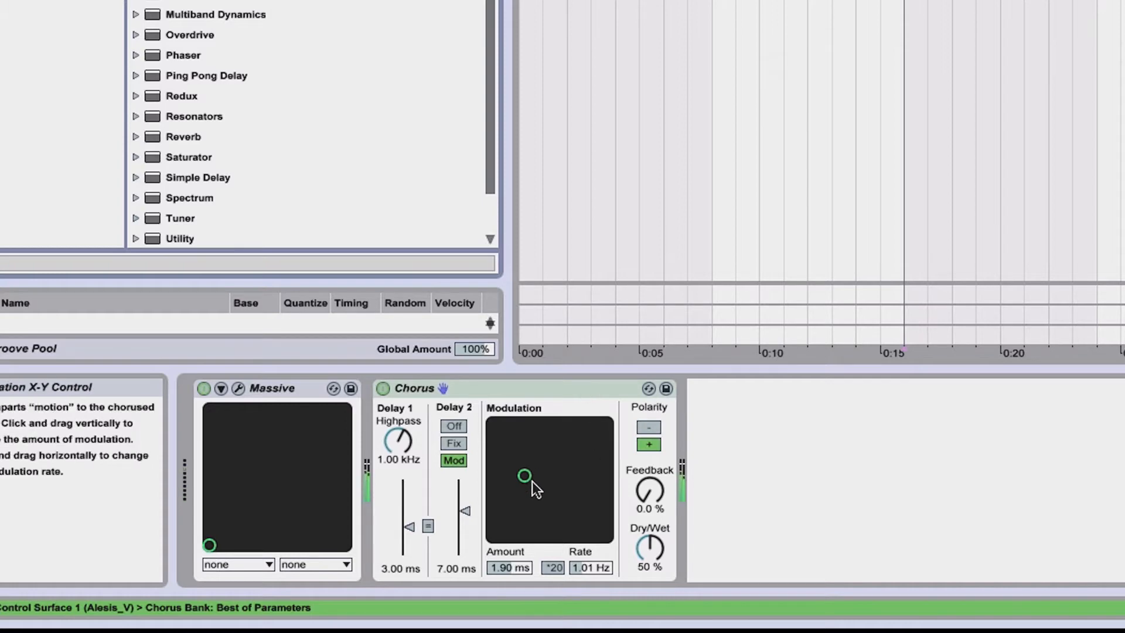
Adjust the chorus modulation amount and rate, and set its dry/wet to 29%
{"action": "left_click_drag", "start_coordinate": [531, 479], "coordinate": [557, 492]}
{"action": "left_click_drag", "start_coordinate": [640, 553], "coordinate": [640, 498]}
{"action": "left_click_drag", "start_coordinate": [557, 496], "coordinate": [542, 480]}
{"action": "left_click_drag", "start_coordinate": [649, 547], "coordinate": [649, 586]}
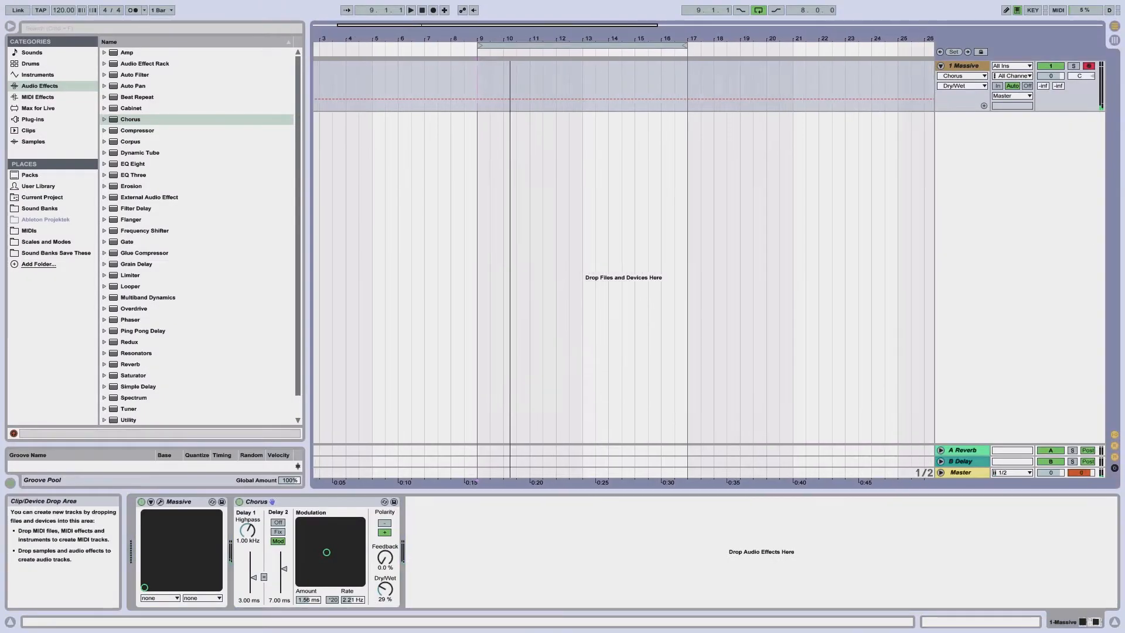
Insert an empty MIDI clip spanning bars 9 to 17 and open it for editing
{"action": "left_click_drag", "start_coordinate": [471, 63], "coordinate": [689, 60]}
{"action": "key", "text": "super+shift+m"}
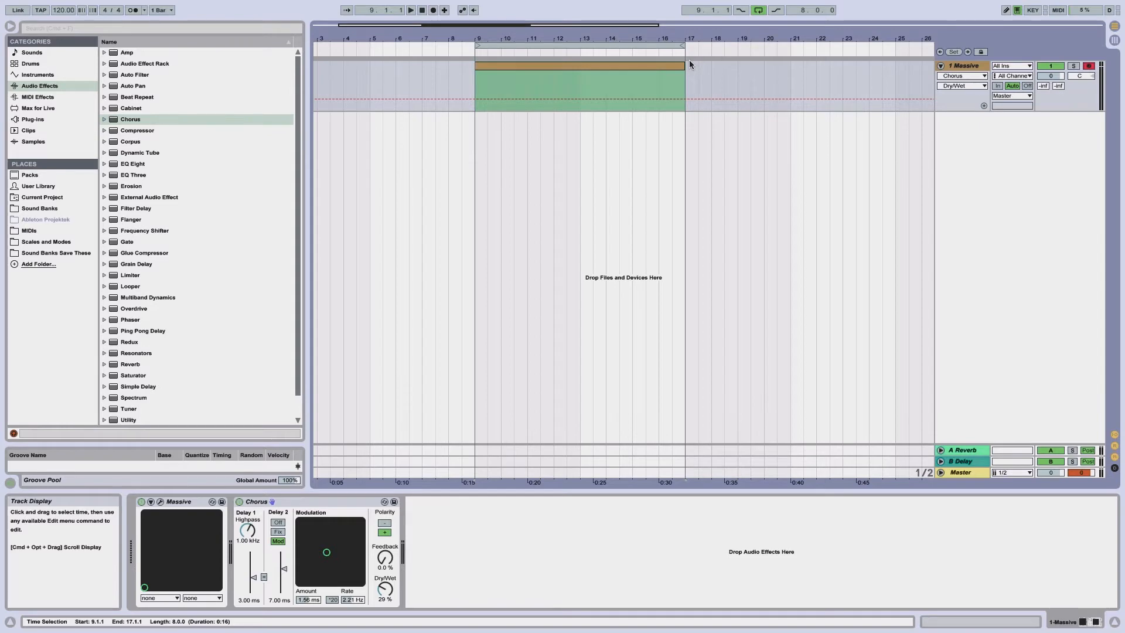
{"action": "double_click", "coordinate": [677, 66]}
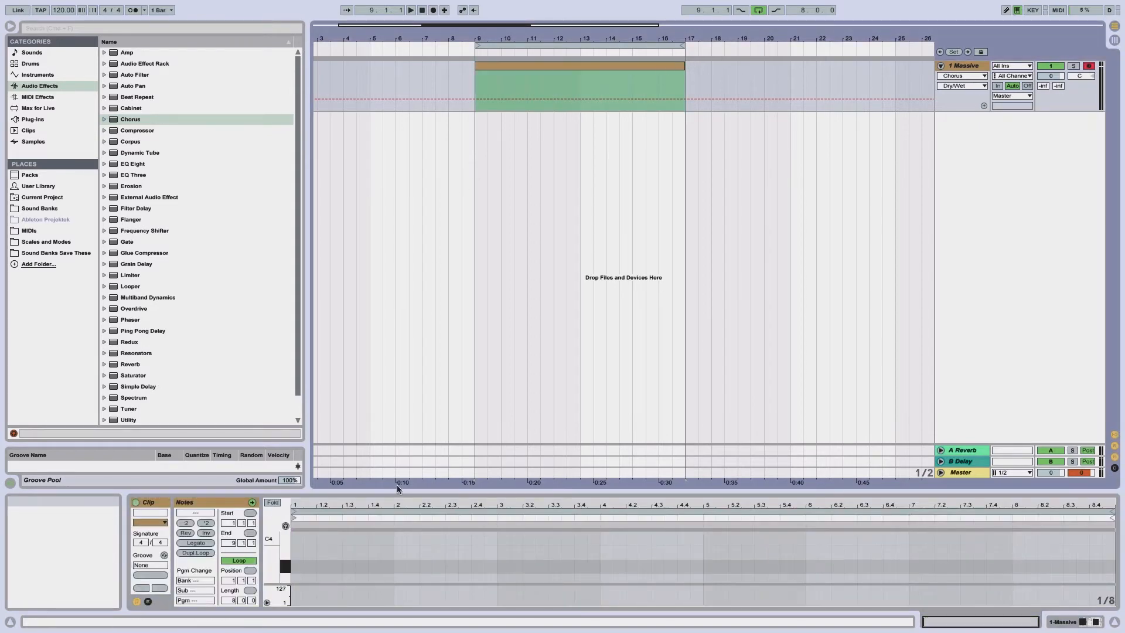
Draw an A2 note at the start of the MIDI clip
{"action": "left_click_drag", "start_coordinate": [396, 484], "coordinate": [402, 115]}
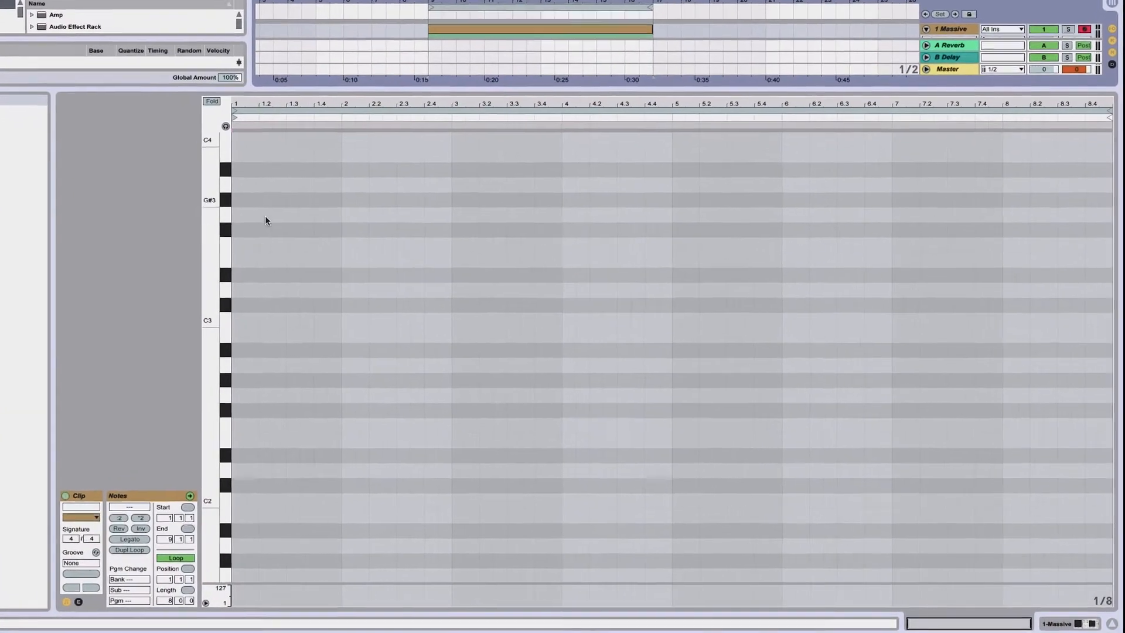
{"action": "left_click_drag", "start_coordinate": [209, 267], "coordinate": [207, 243]}
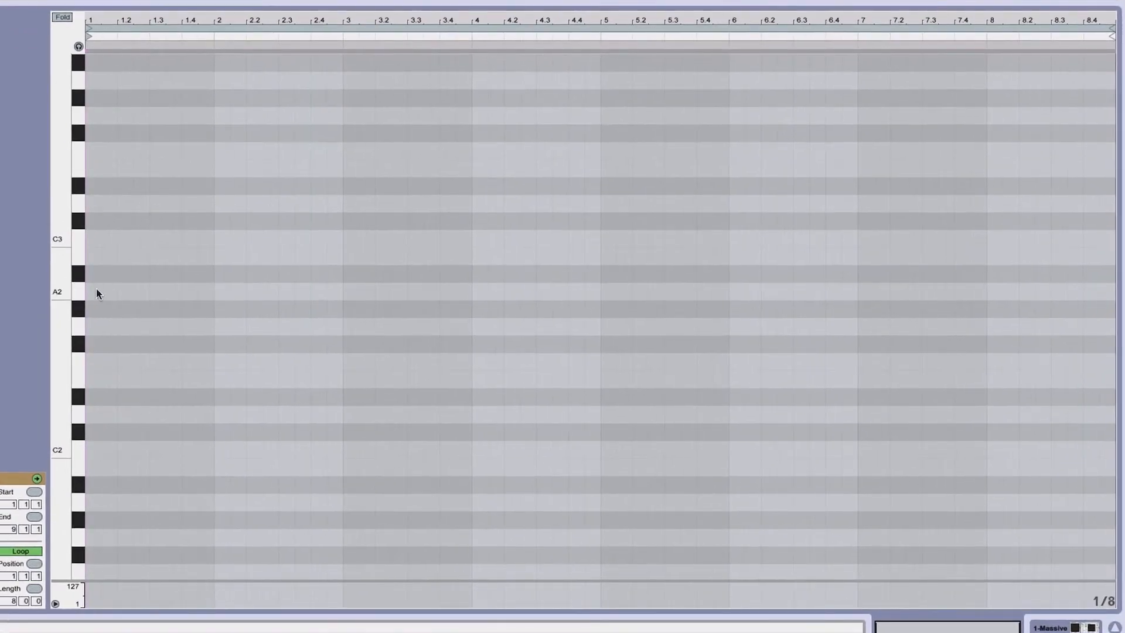
{"action": "double_click", "coordinate": [97, 293]}
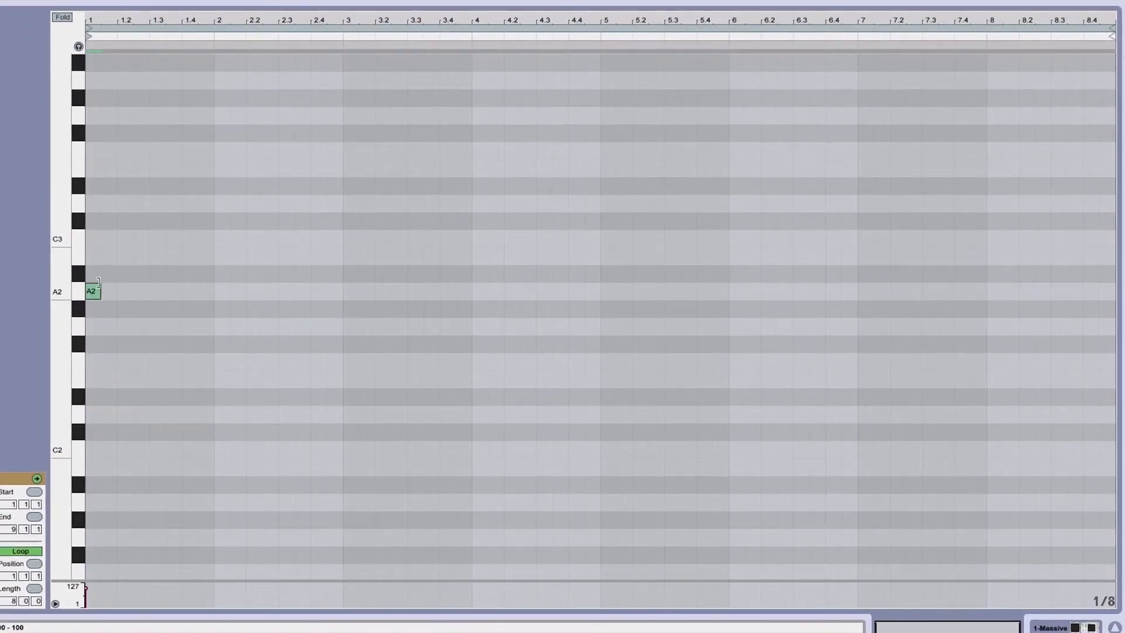
Switch to draw mode and draw B2, C3, D3, E3, F3, G3 and A3 notes at the clip start above the A2
{"action": "key", "text": "b"}
{"action": "left_click", "coordinate": [98, 254]}
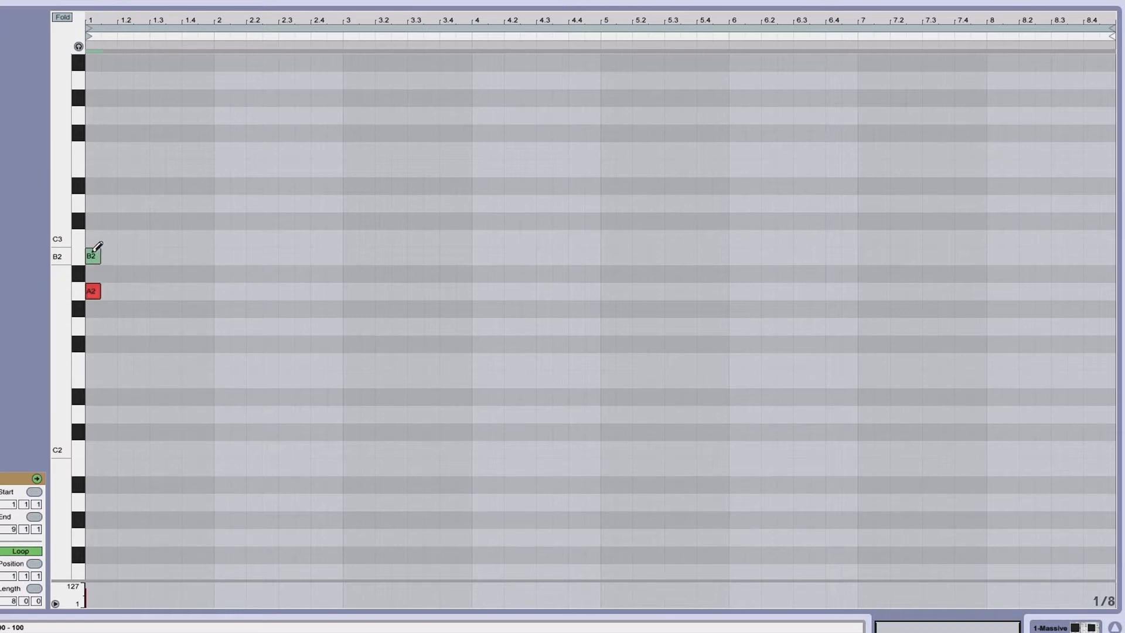
{"action": "left_click", "coordinate": [96, 238]}
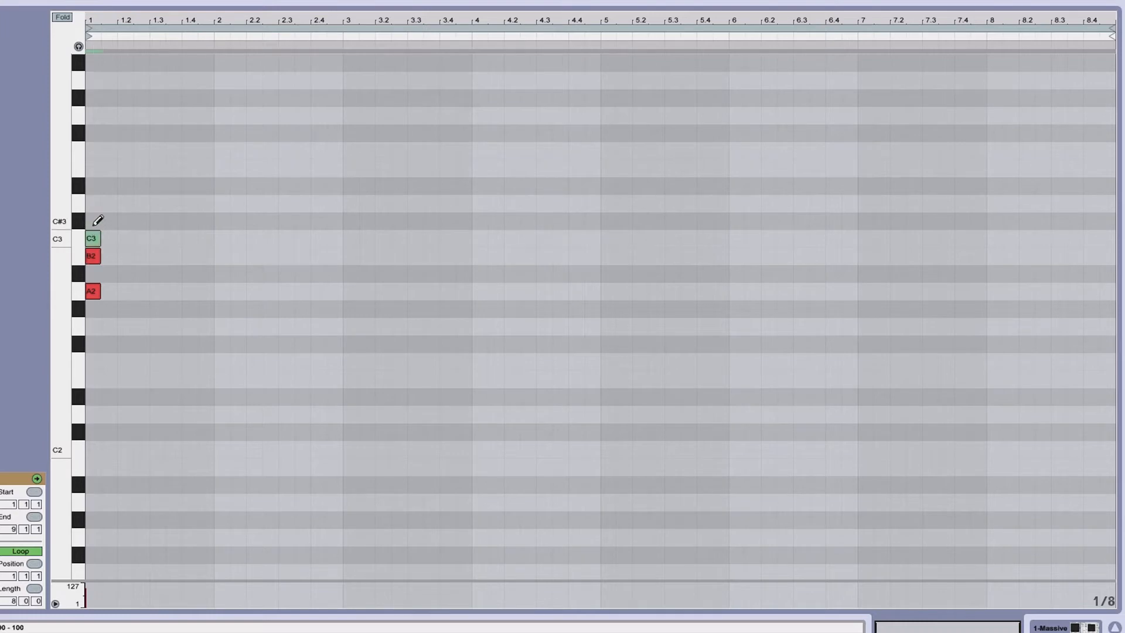
{"action": "left_click", "coordinate": [96, 202]}
{"action": "left_click", "coordinate": [96, 168]}
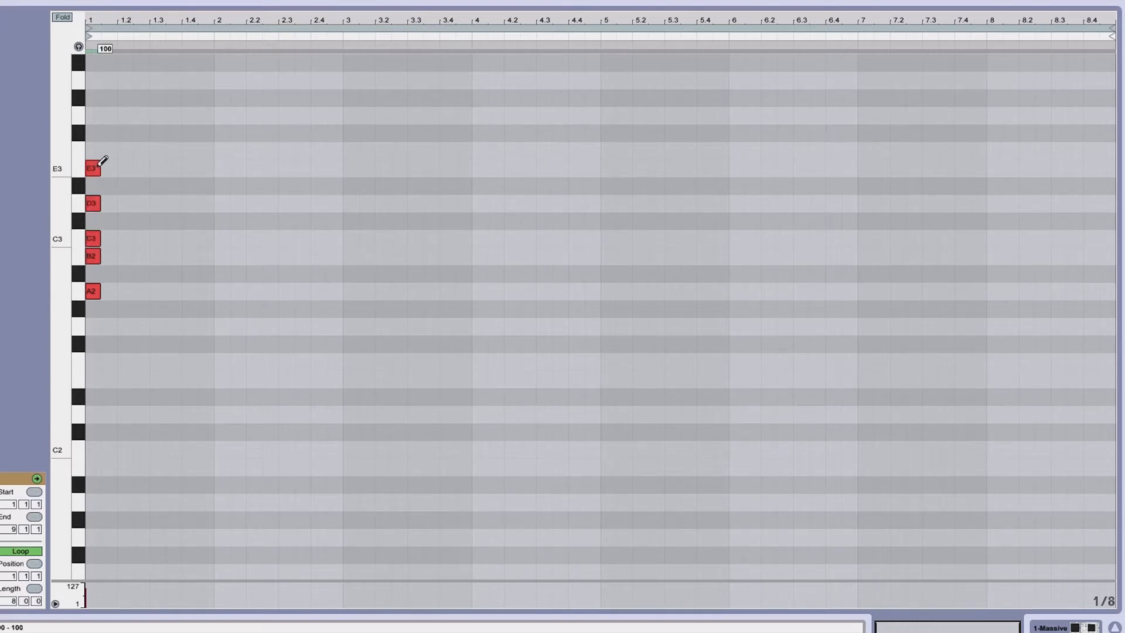
{"action": "left_click", "coordinate": [99, 150]}
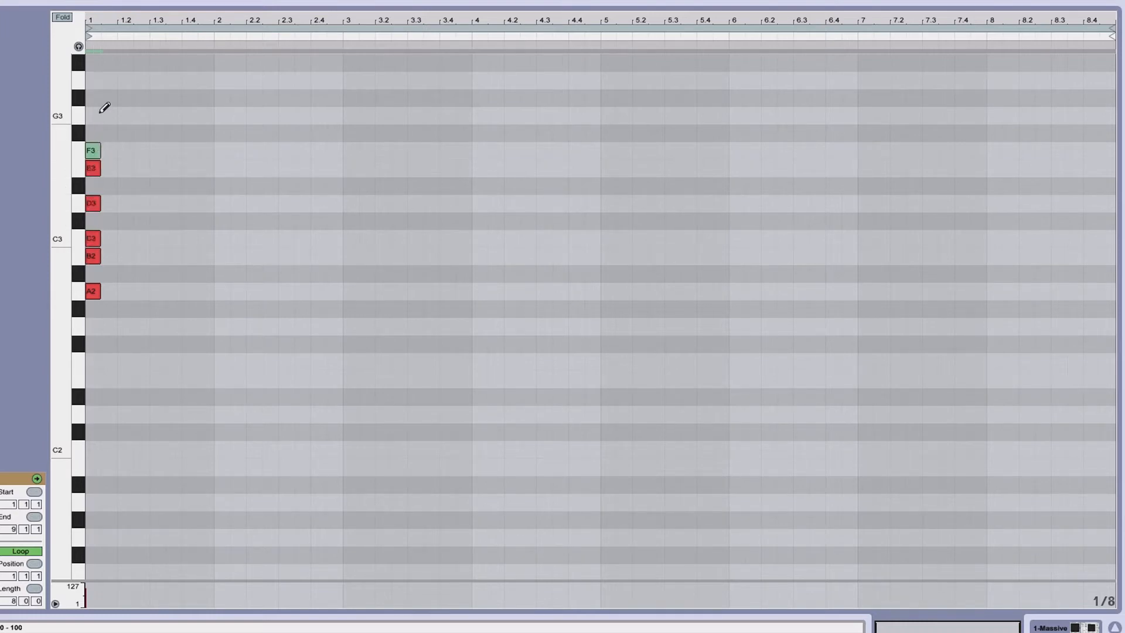
{"action": "left_click", "coordinate": [99, 115]}
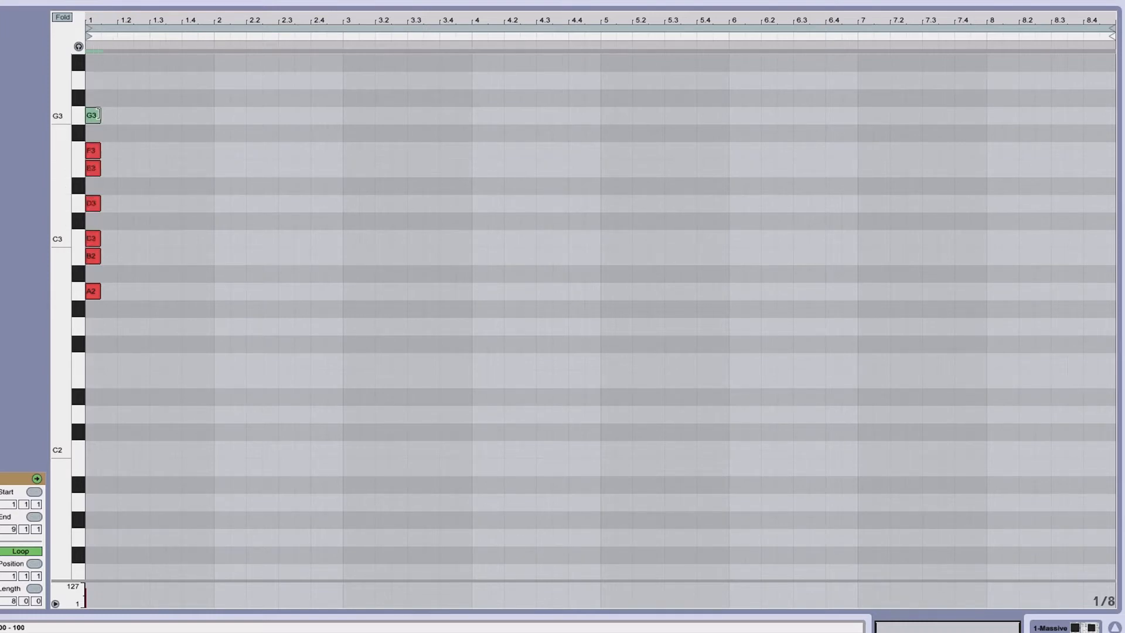
{"action": "left_click", "coordinate": [96, 80]}
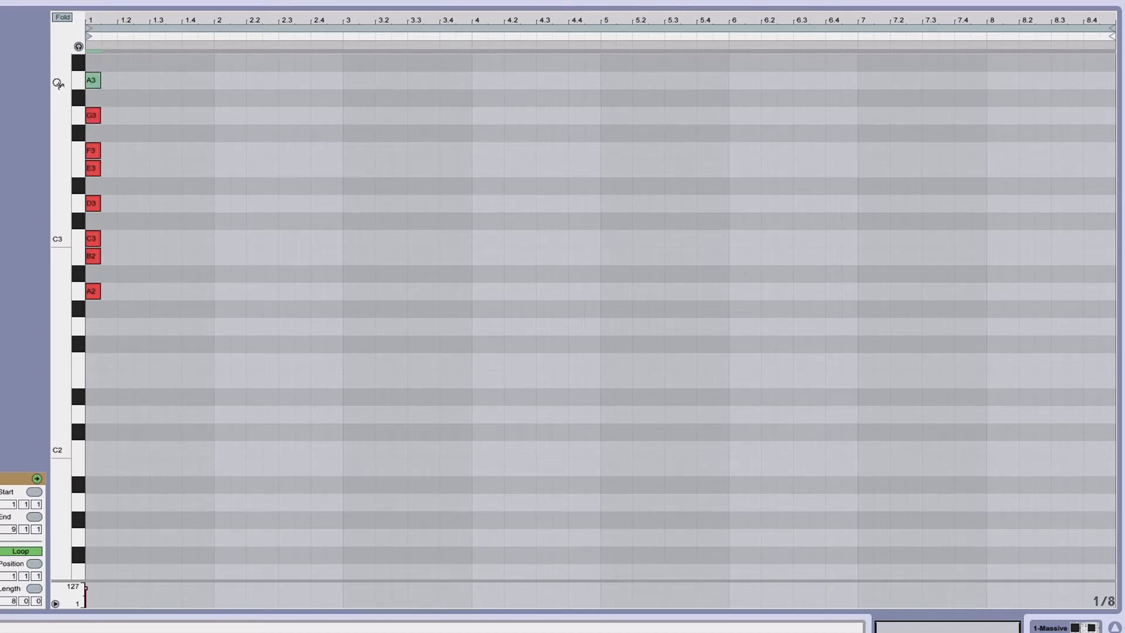
Copy the A2–G3 notes an octave higher, then select the copies together with A3 and delete them
{"action": "scroll", "coordinate": [59, 75], "scroll_direction": "up", "scroll_amount": 3}
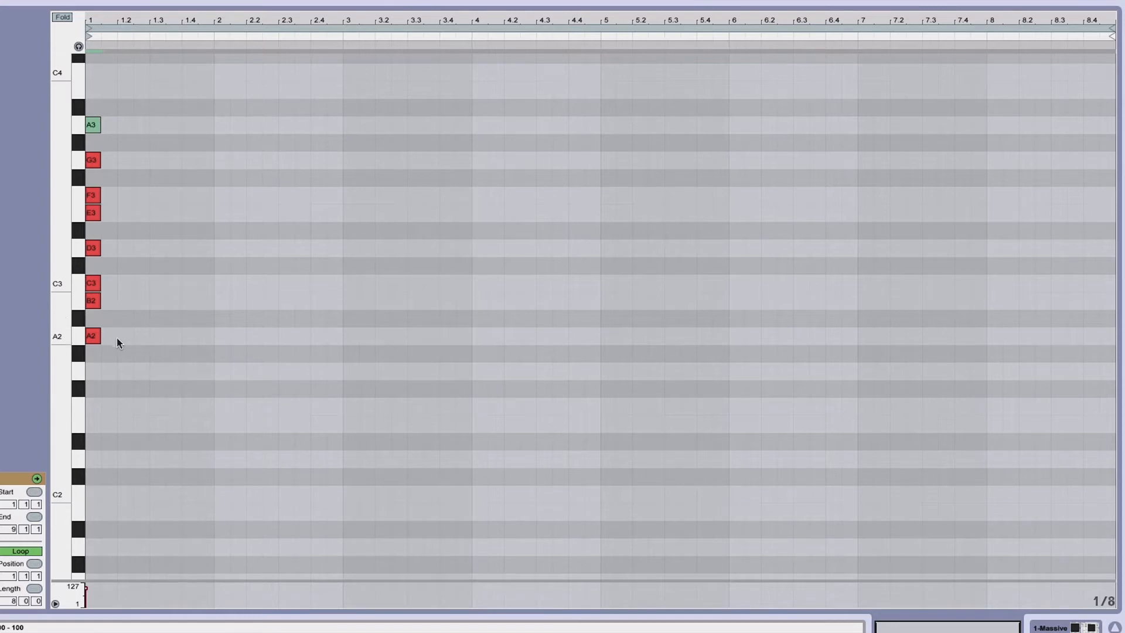
{"action": "left_click_drag", "start_coordinate": [118, 338], "coordinate": [89, 154]}
{"action": "scroll", "coordinate": [90, 151], "scroll_direction": "up", "scroll_amount": 3}
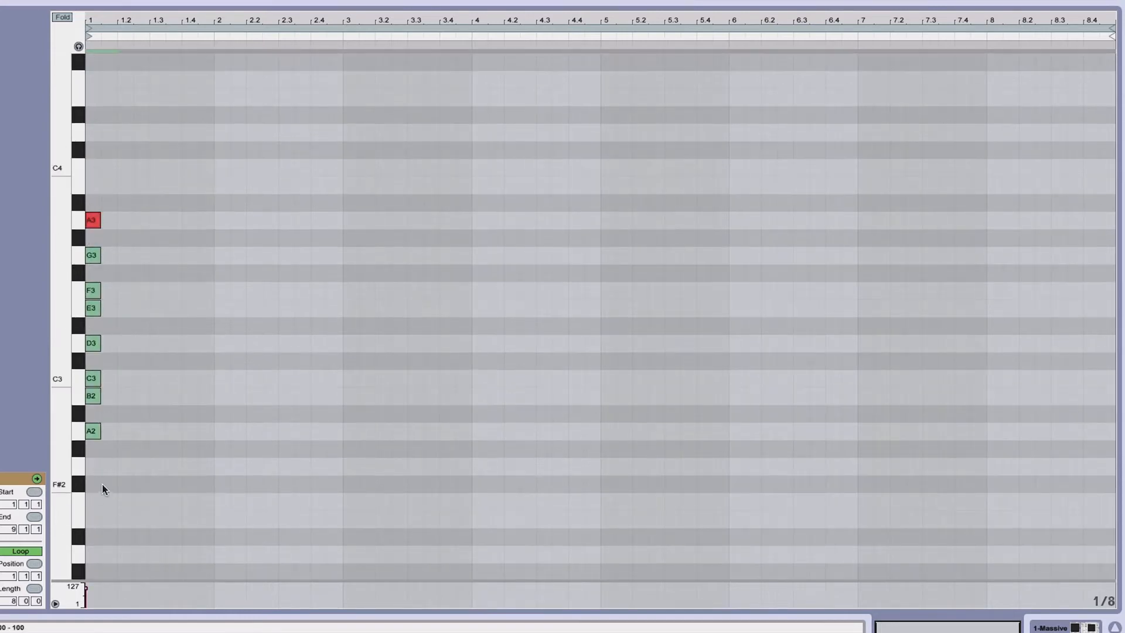
{"action": "left_click_drag", "start_coordinate": [92, 432], "coordinate": [91, 220]}
{"action": "scroll", "coordinate": [93, 222], "scroll_direction": "up", "scroll_amount": 3}
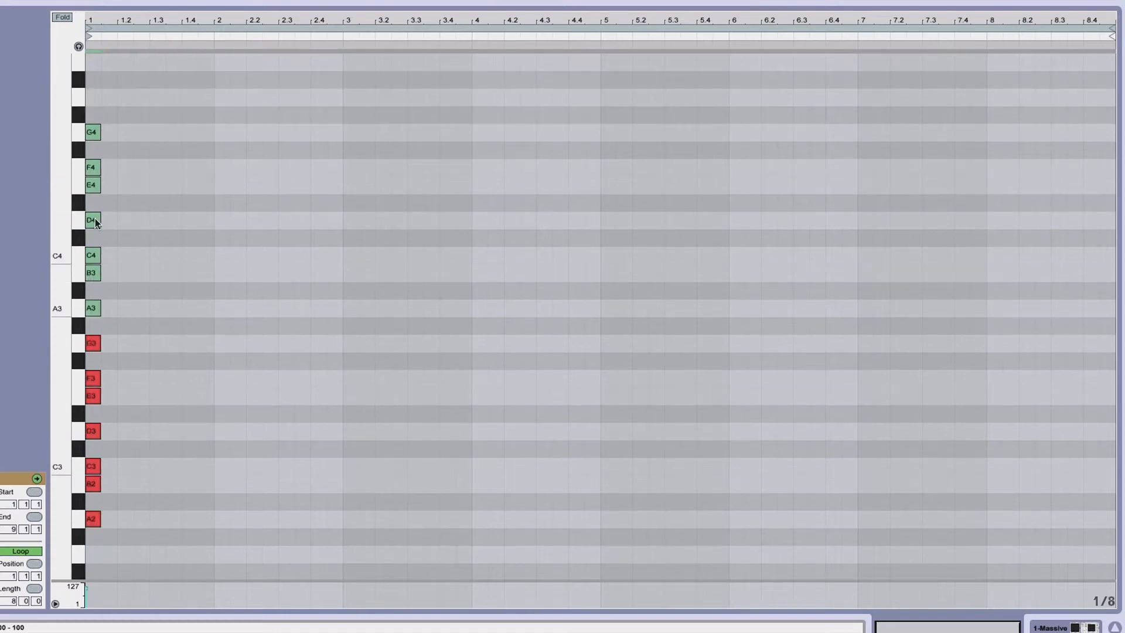
{"action": "left_click_drag", "start_coordinate": [117, 118], "coordinate": [87, 315]}
{"action": "key", "text": "Delete"}
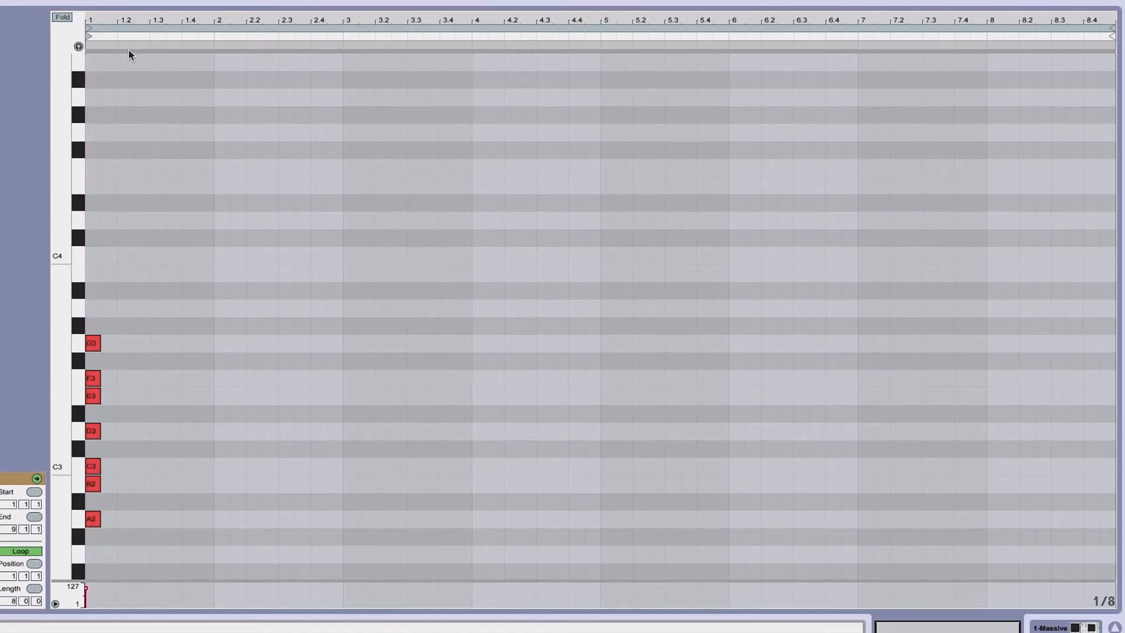
Zoom the note editor, enable note preview and audition the A2, C3 and E3 notes
{"action": "scroll", "coordinate": [55, 150], "scroll_direction": "down", "scroll_amount": 3}
{"action": "left_click_drag", "start_coordinate": [66, 150], "coordinate": [66, 138]}
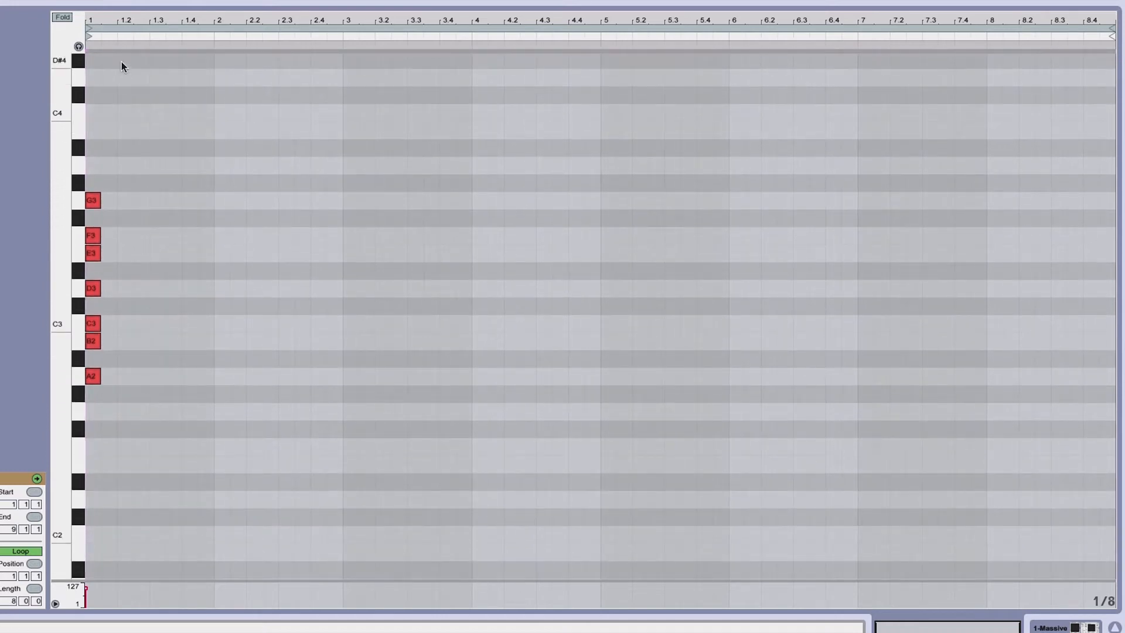
{"action": "left_click_drag", "start_coordinate": [111, 12], "coordinate": [115, 13]}
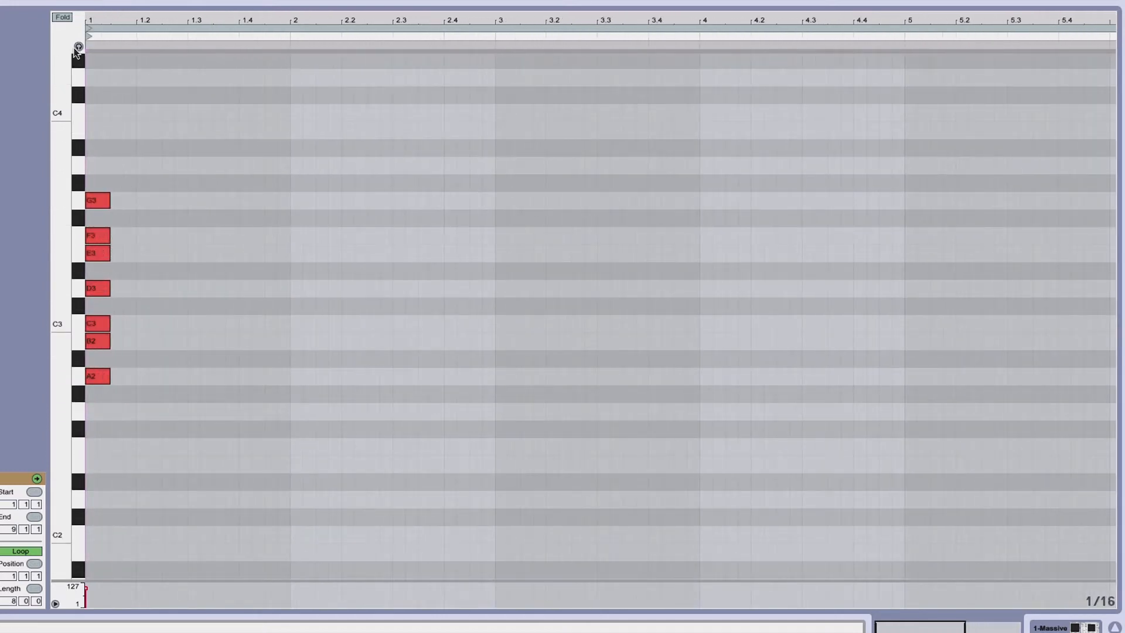
{"action": "left_click", "coordinate": [79, 46]}
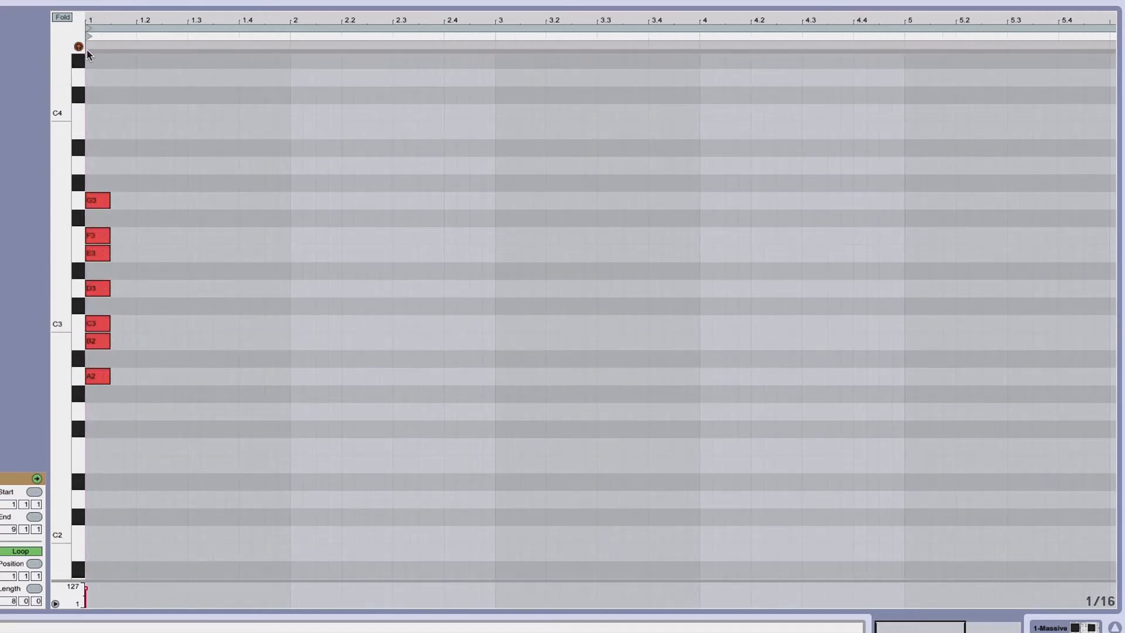
{"action": "left_click", "coordinate": [100, 376]}
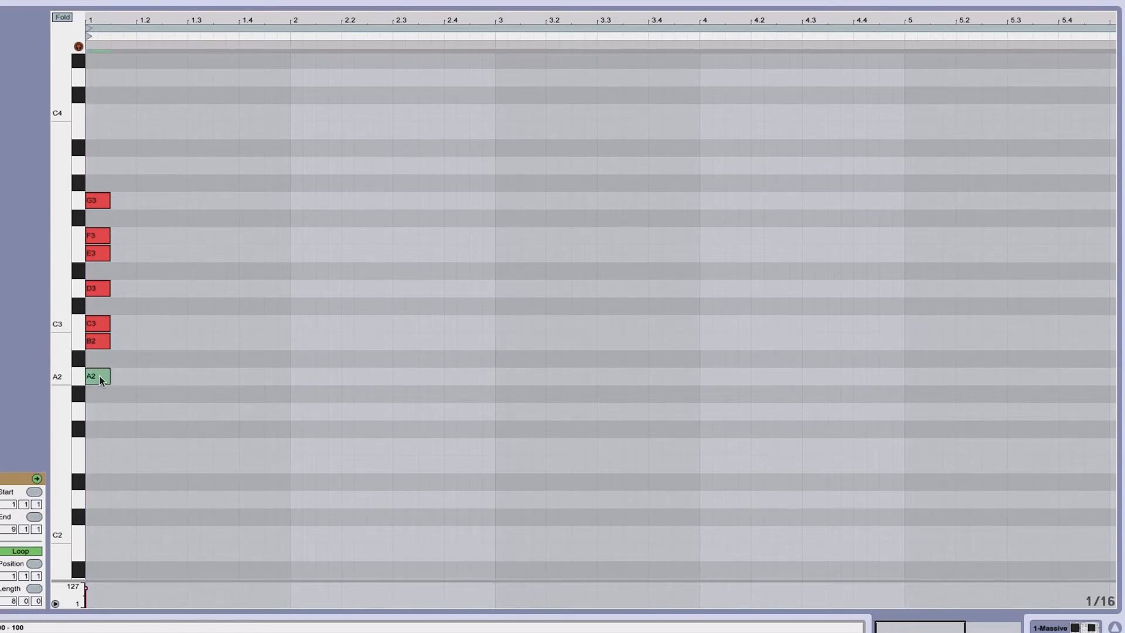
{"action": "left_click", "coordinate": [99, 324]}
{"action": "left_click", "coordinate": [98, 253]}
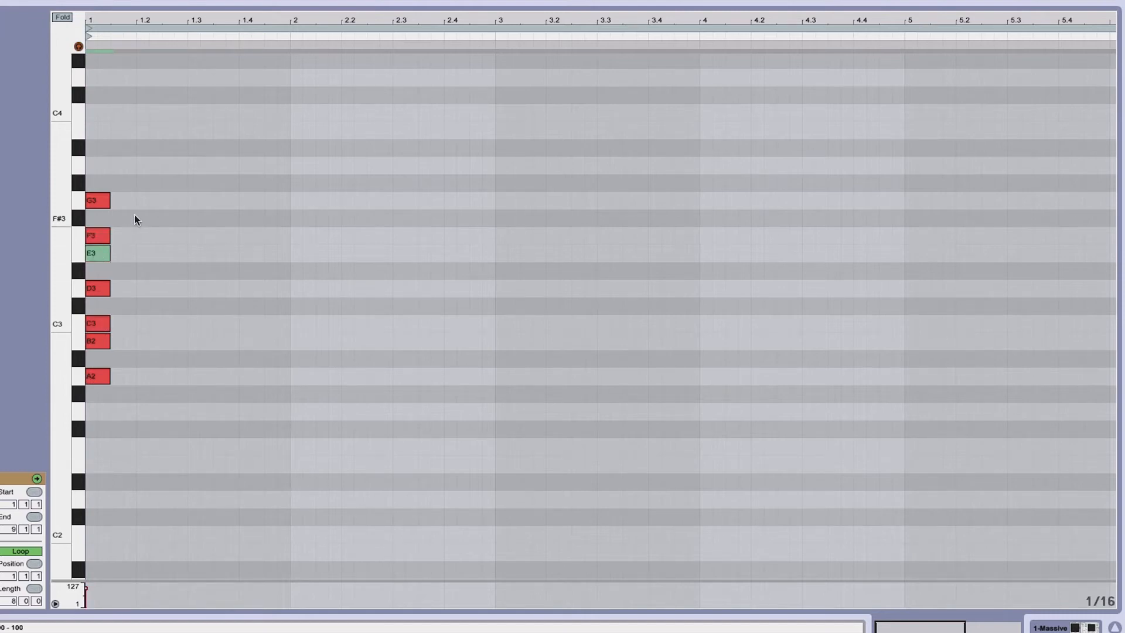
Add a trial F#3 note at beat 1.2, audition it with the F3, E3 and D3 notes, then delete it
{"action": "left_click", "coordinate": [79, 46]}
{"action": "double_click", "coordinate": [171, 218]}
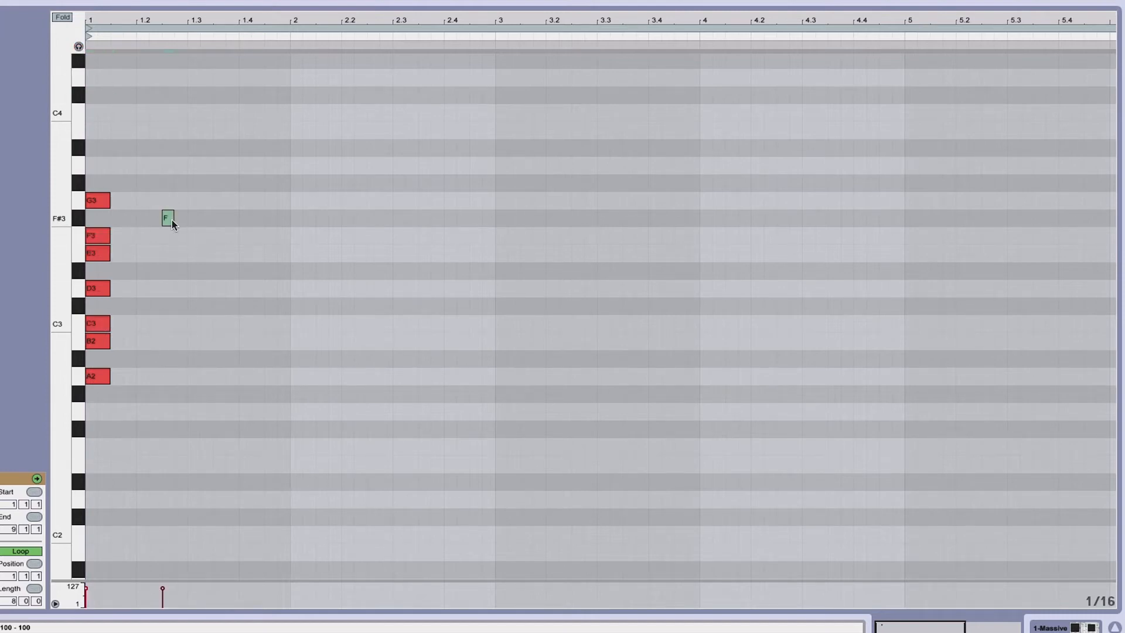
{"action": "left_click", "coordinate": [79, 46]}
{"action": "left_click", "coordinate": [104, 240]}
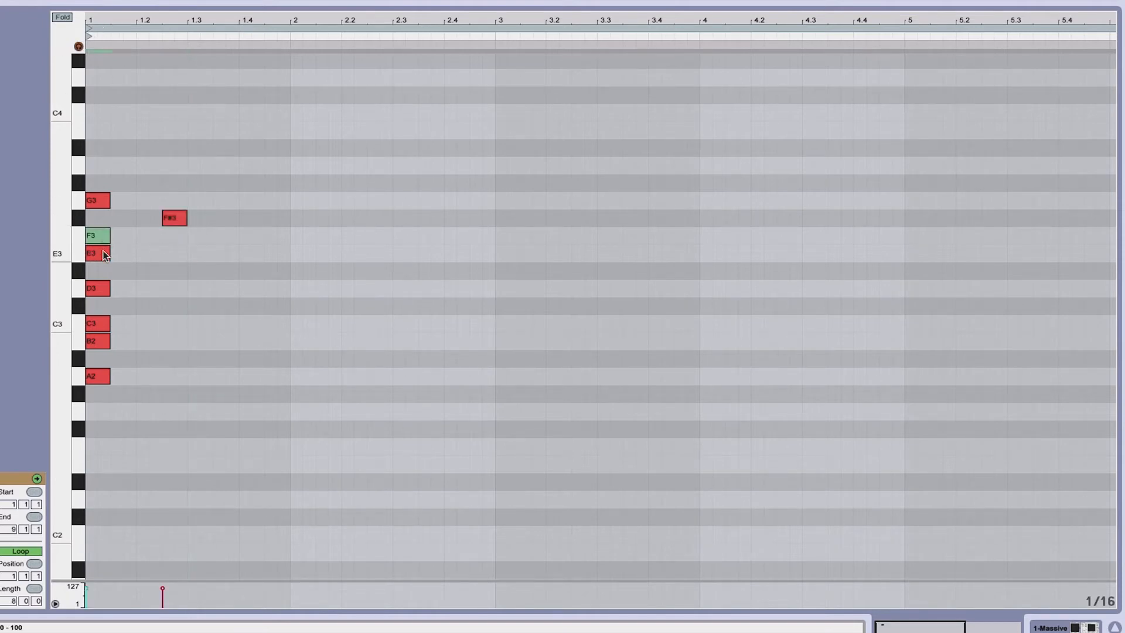
{"action": "left_click", "coordinate": [103, 255]}
{"action": "left_click", "coordinate": [101, 289]}
{"action": "left_click", "coordinate": [165, 221]}
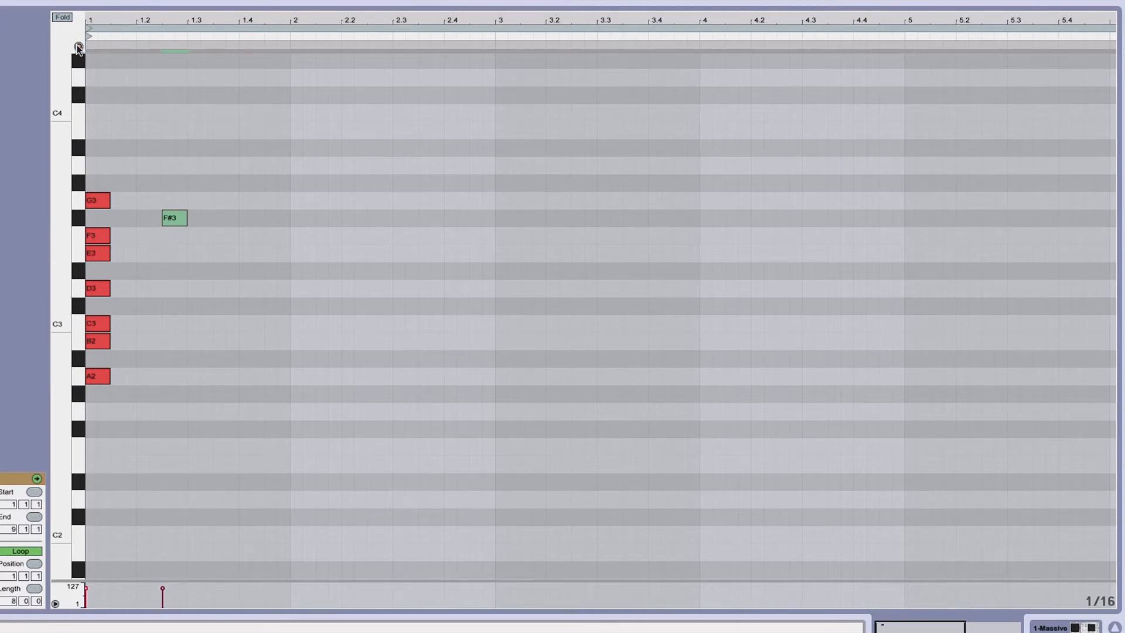
{"action": "left_click_drag", "start_coordinate": [171, 143], "coordinate": [198, 276]}
{"action": "key", "text": "Delete"}
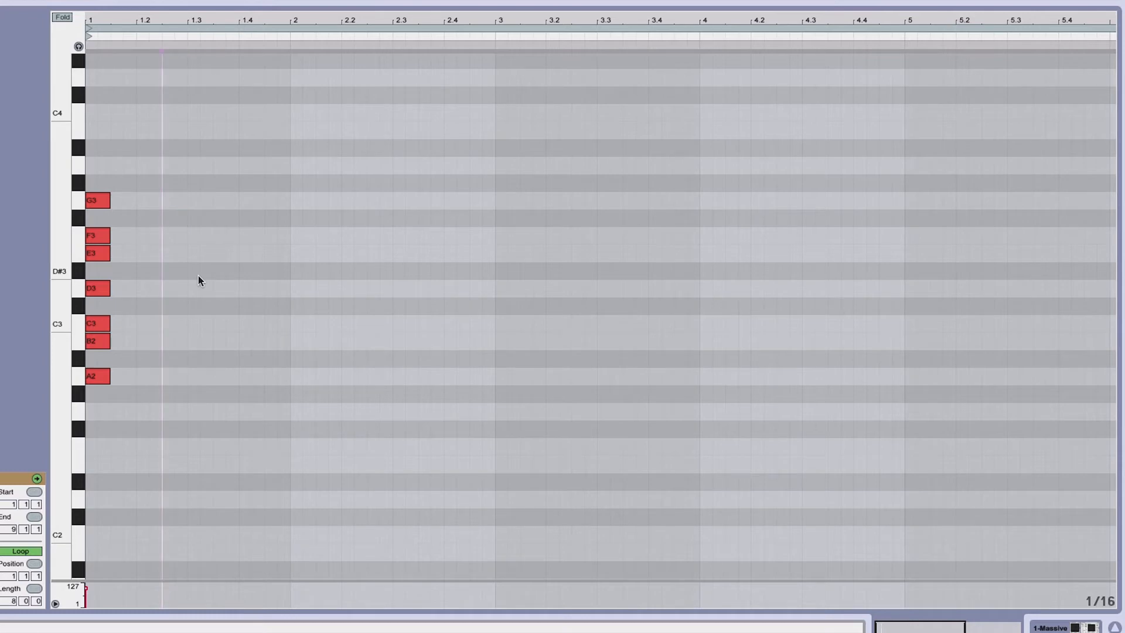
Add an A3 note matching the other notes' length, then delete it
{"action": "left_click_drag", "start_coordinate": [94, 20], "coordinate": [78, 166]}
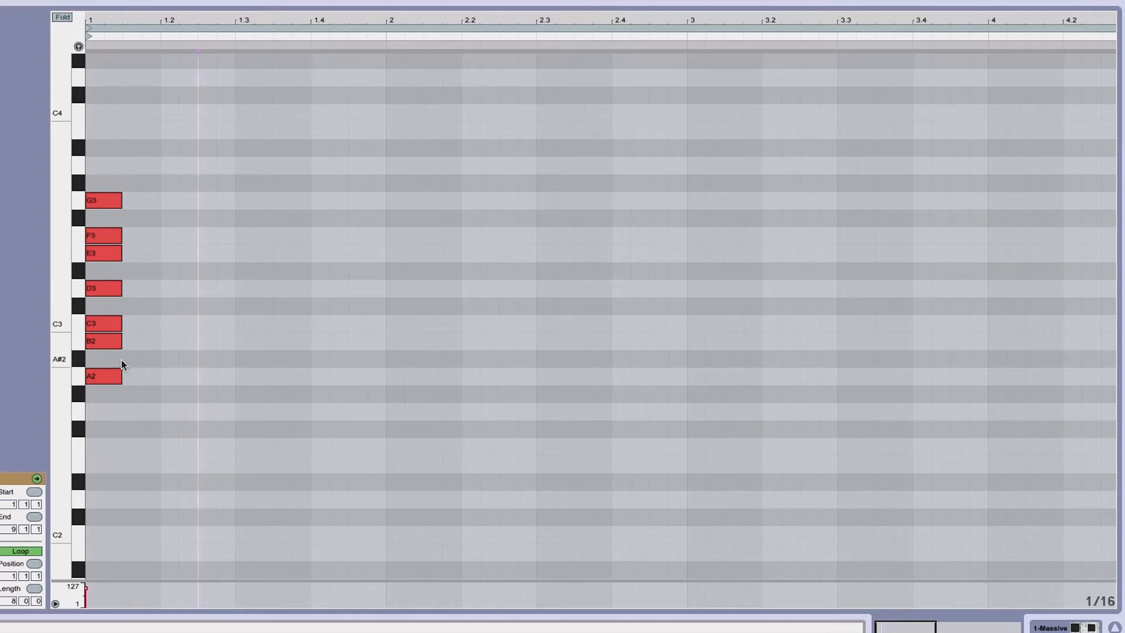
{"action": "left_click", "coordinate": [102, 374]}
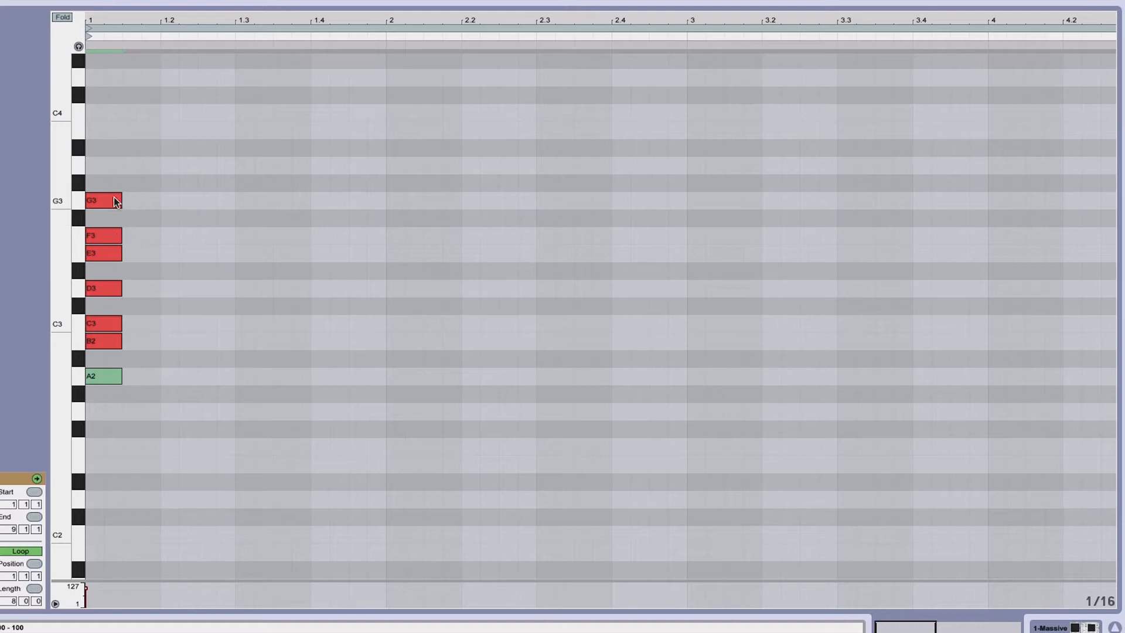
{"action": "double_click", "coordinate": [92, 167]}
{"action": "left_click_drag", "start_coordinate": [101, 163], "coordinate": [121, 165]}
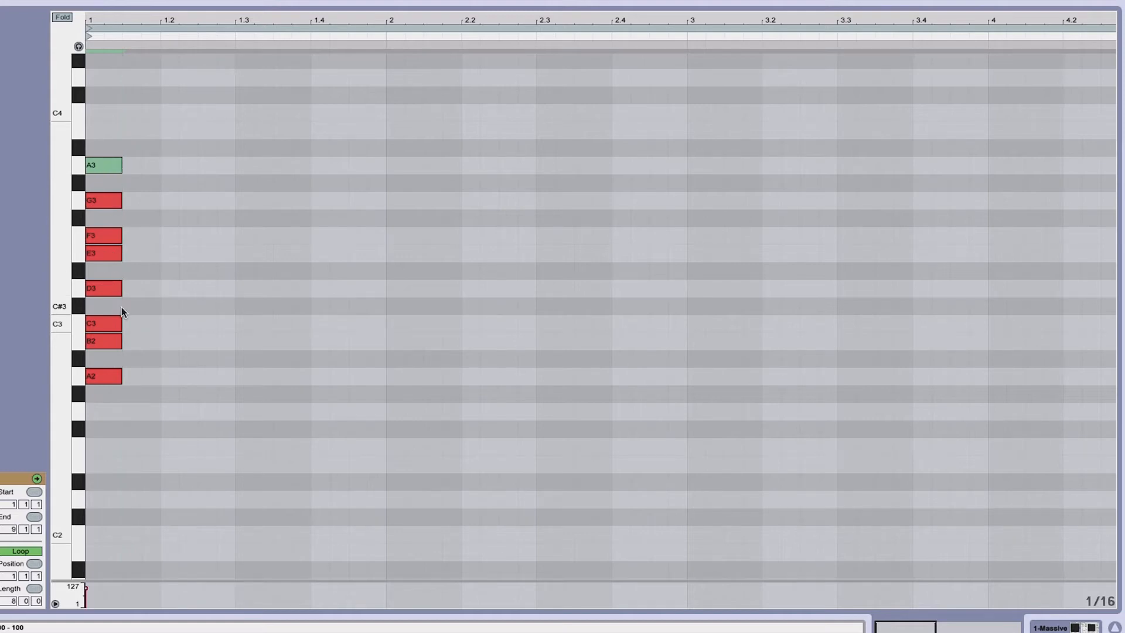
{"action": "scroll", "coordinate": [139, 258], "scroll_direction": "up", "scroll_amount": 1}
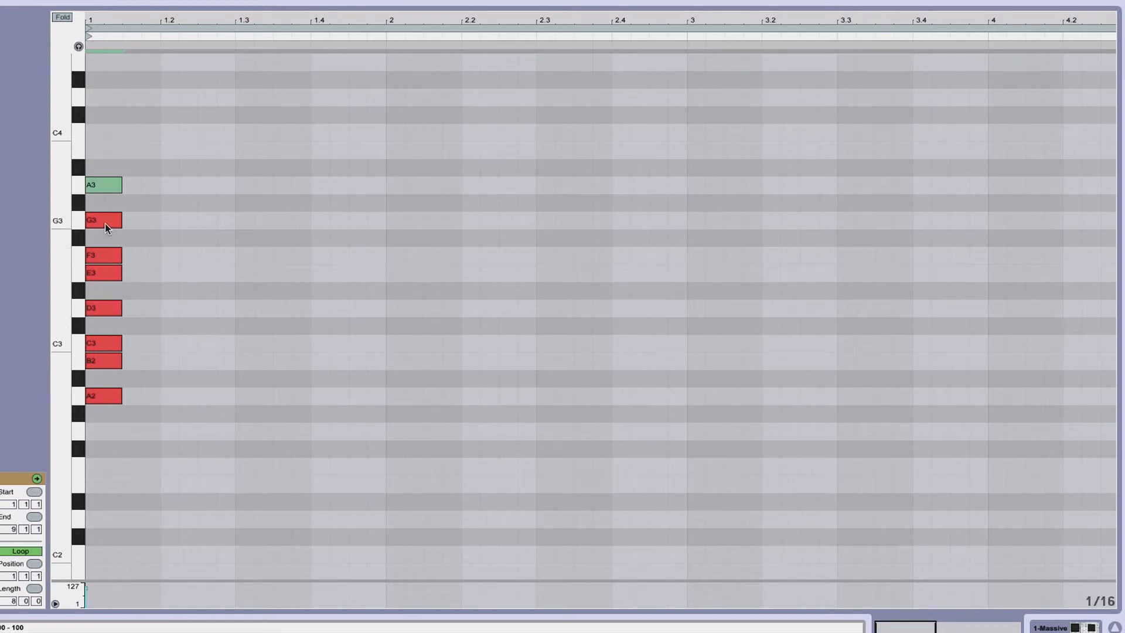
{"action": "key", "text": "Delete"}
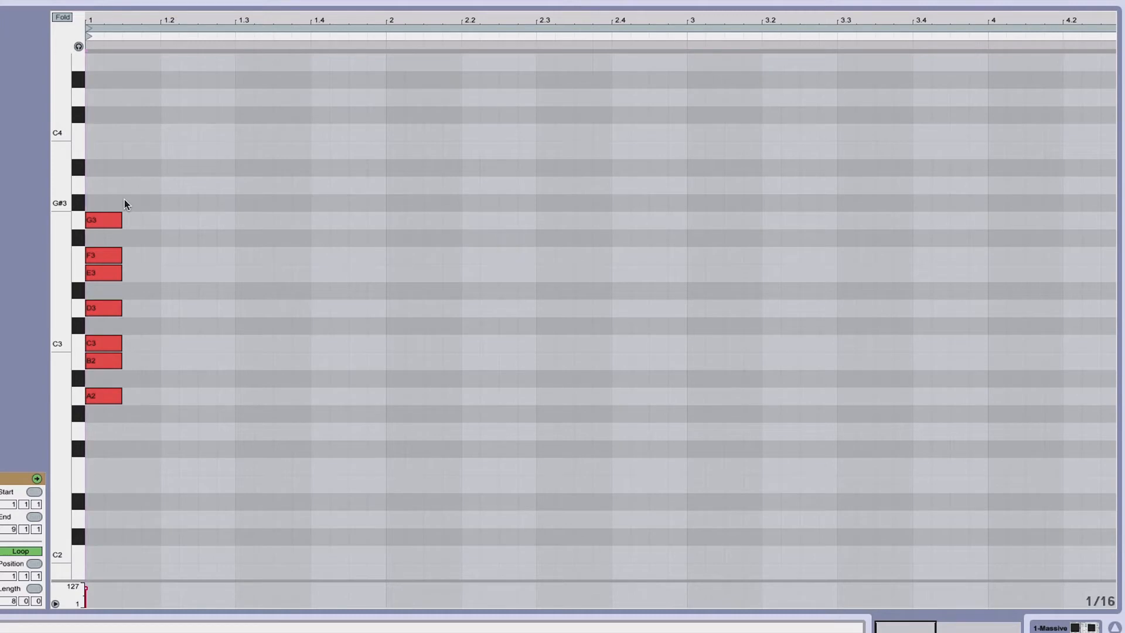
Select the scale notes, set an insert mark near the clip start and play the clip to listen
{"action": "left_click", "coordinate": [97, 399]}
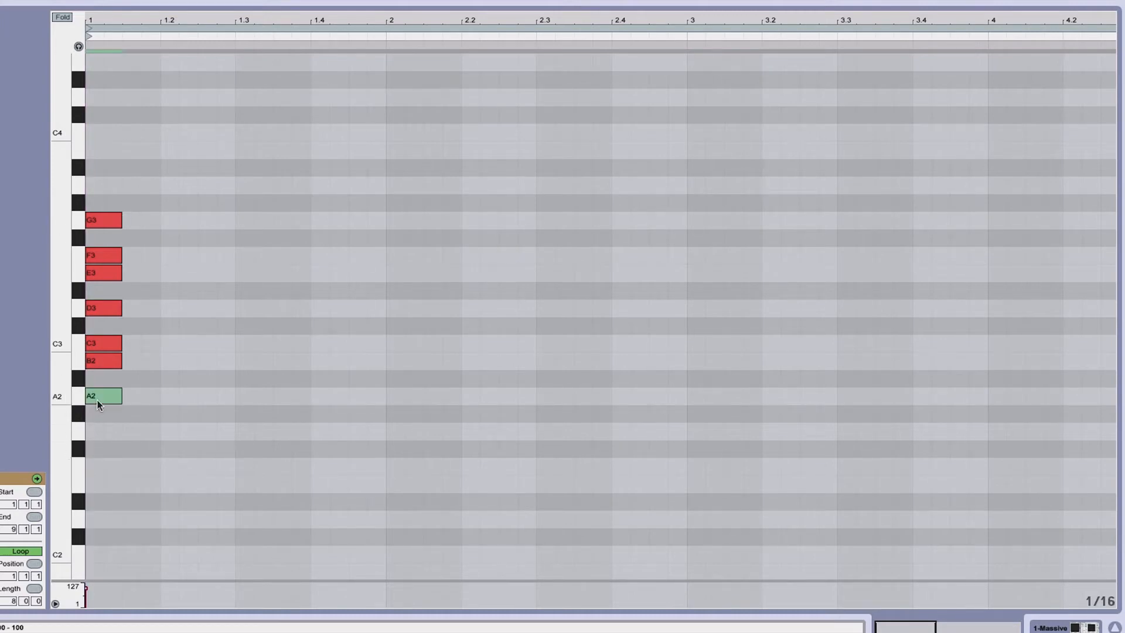
{"action": "left_click_drag", "start_coordinate": [104, 183], "coordinate": [115, 397]}
{"action": "left_click", "coordinate": [180, 400]}
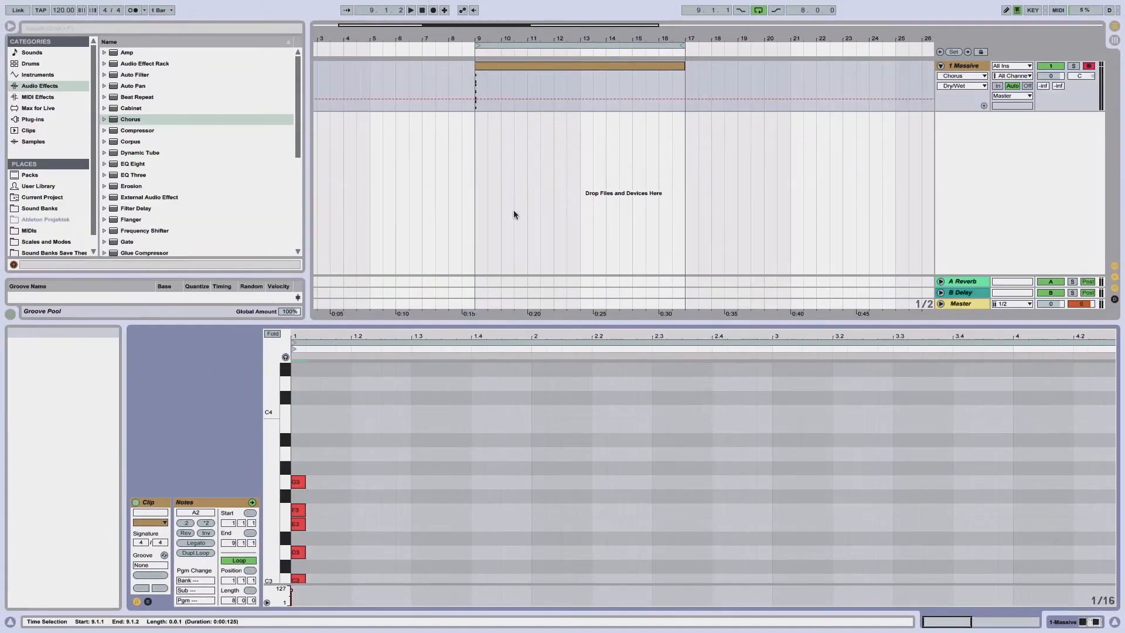
{"action": "left_click", "coordinate": [486, 66]}
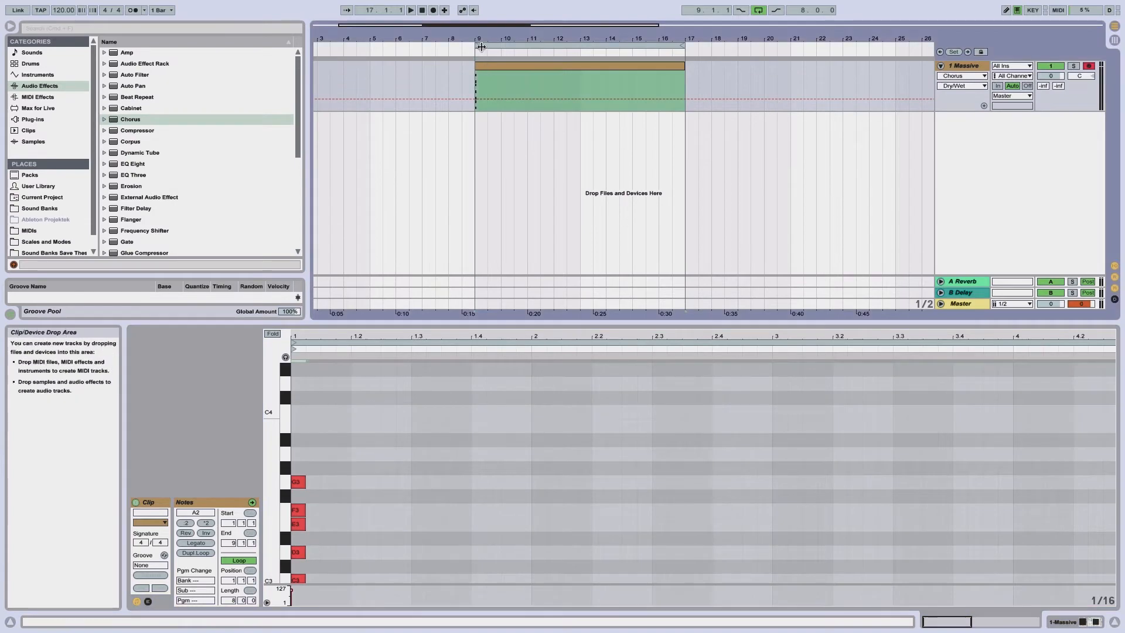
{"action": "left_click_drag", "start_coordinate": [480, 40], "coordinate": [534, 71]}
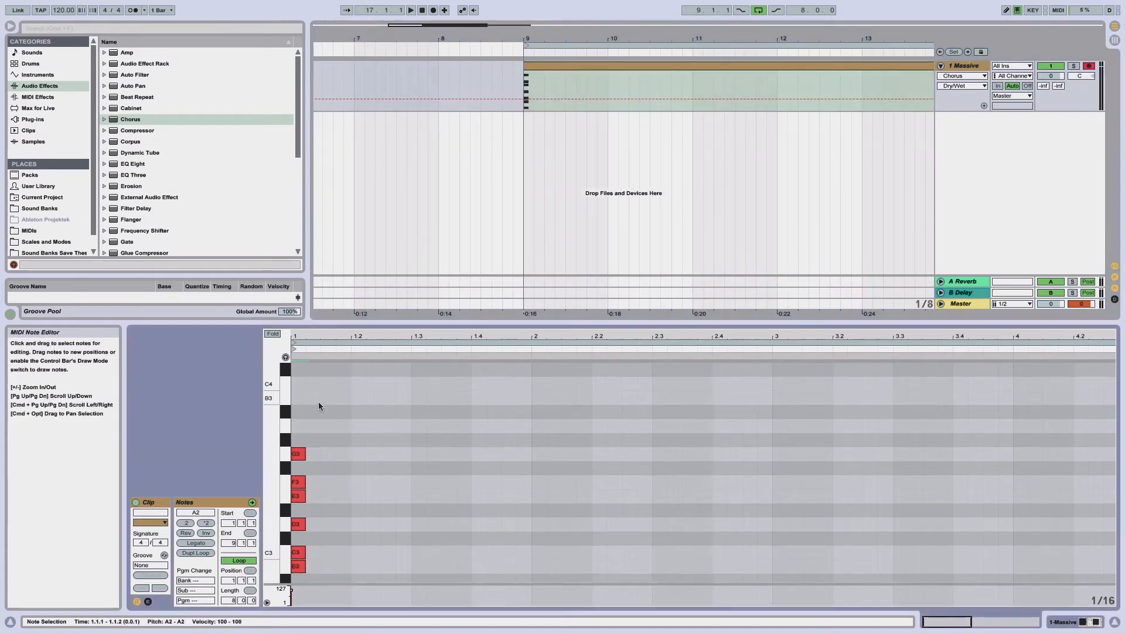
{"action": "scroll", "coordinate": [318, 401], "scroll_direction": "down", "scroll_amount": 7}
{"action": "left_click_drag", "start_coordinate": [322, 379], "coordinate": [292, 368]}
{"action": "left_click", "coordinate": [311, 530]}
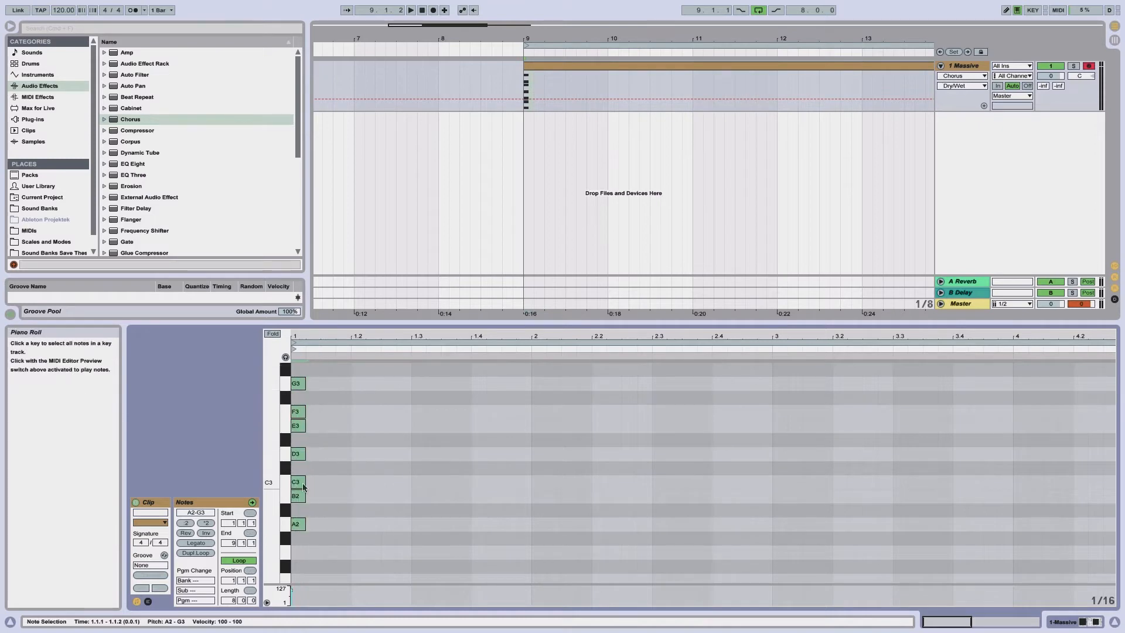
{"action": "left_click_drag", "start_coordinate": [299, 525], "coordinate": [310, 525]}
{"action": "left_click", "coordinate": [328, 474]}
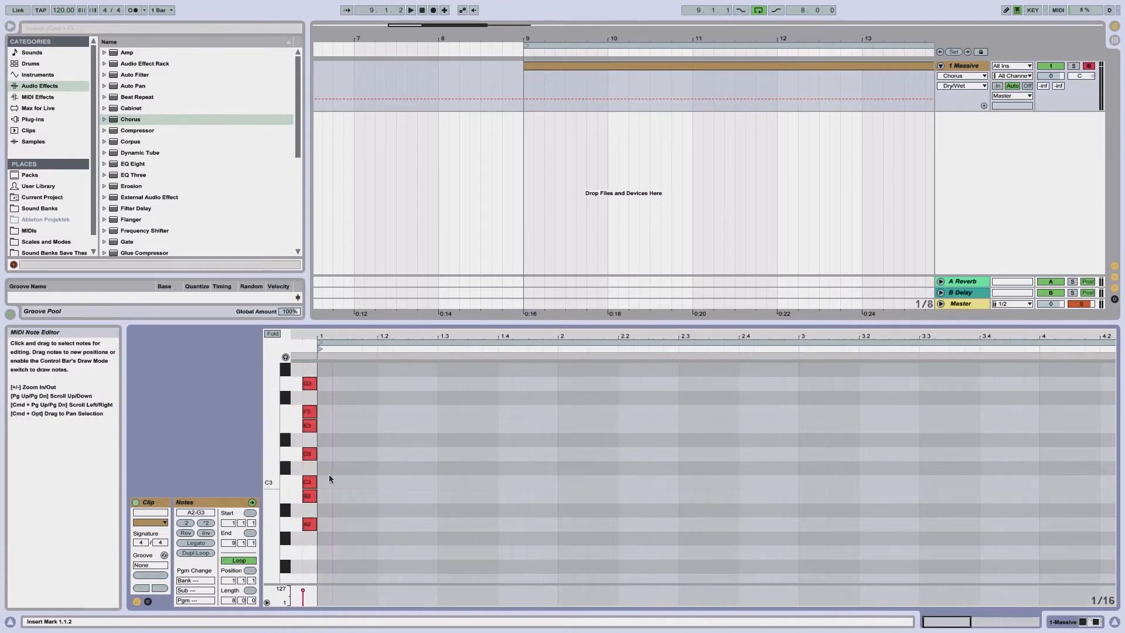
{"action": "key", "text": "space"}
Draw an A2 note at the clip start and lengthen it to last one full bar
{"action": "left_click_drag", "start_coordinate": [327, 336], "coordinate": [305, 344]}
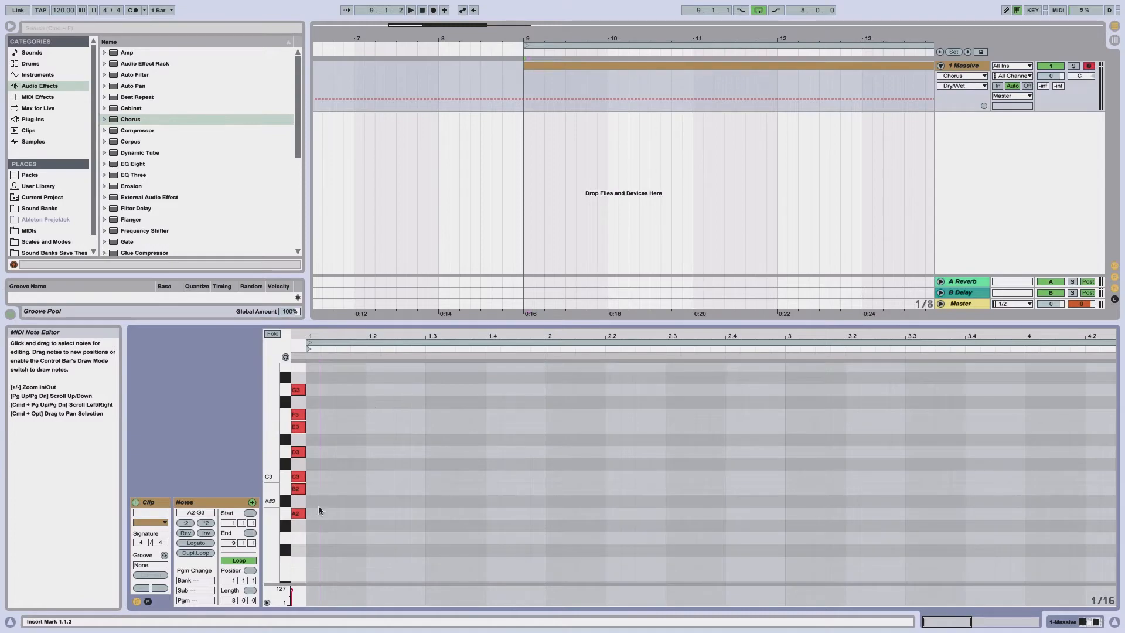
{"action": "double_click", "coordinate": [315, 516]}
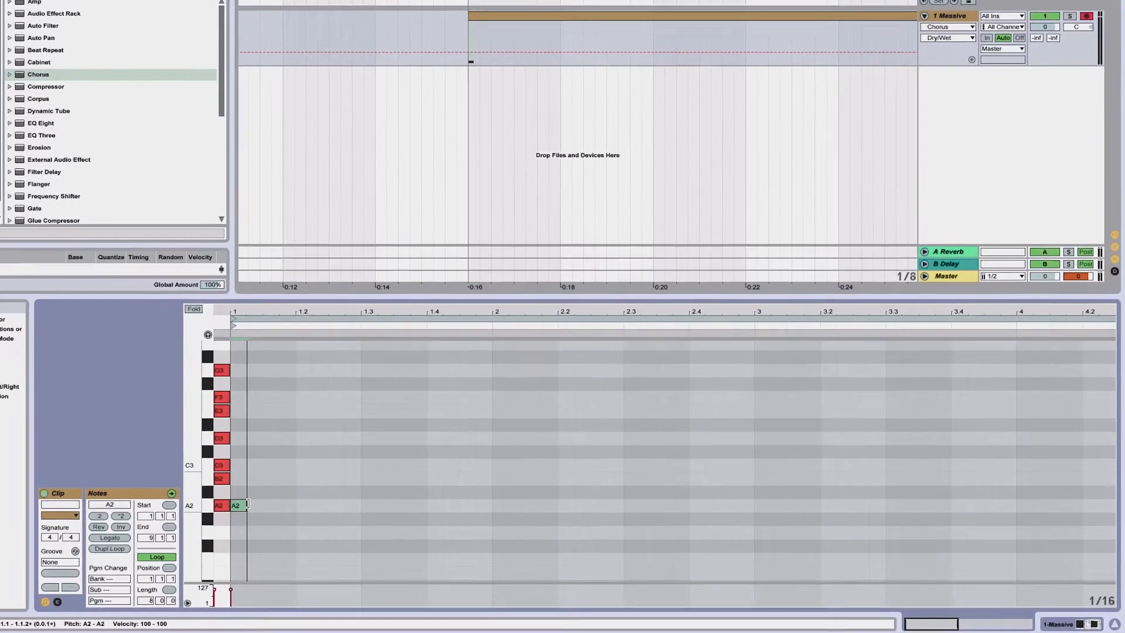
{"action": "left_click_drag", "start_coordinate": [319, 513], "coordinate": [542, 510]}
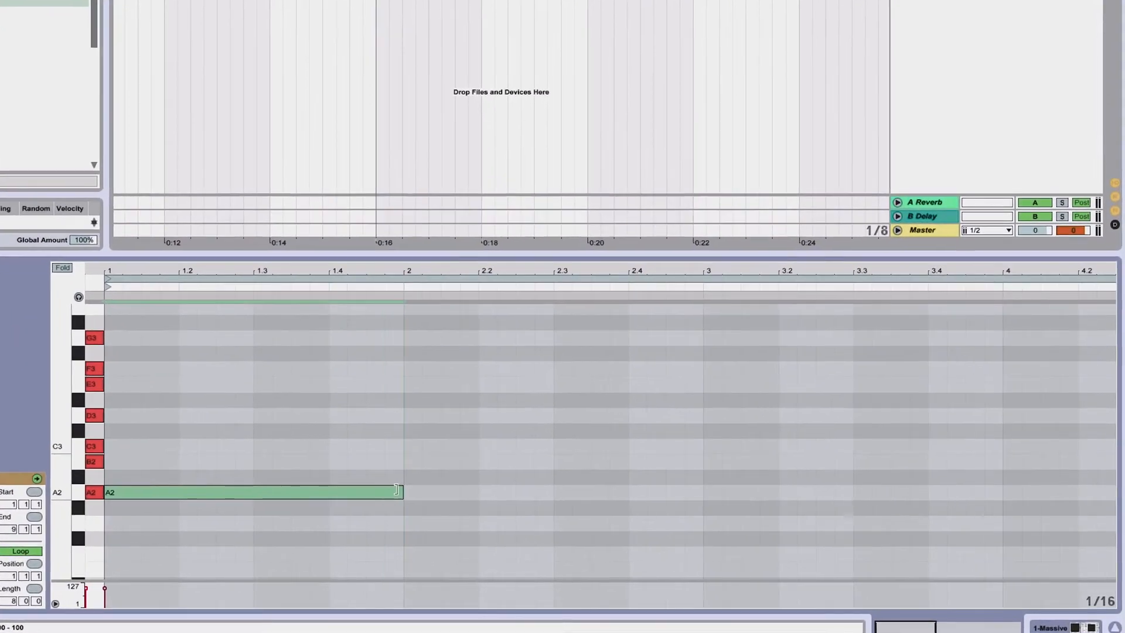
Duplicate the long A2 note onto C3 and E3 to build an A minor chord
{"action": "left_click", "coordinate": [119, 490]}
{"action": "left_click_drag", "start_coordinate": [122, 490], "coordinate": [122, 451]}
{"action": "left_click", "coordinate": [125, 489]}
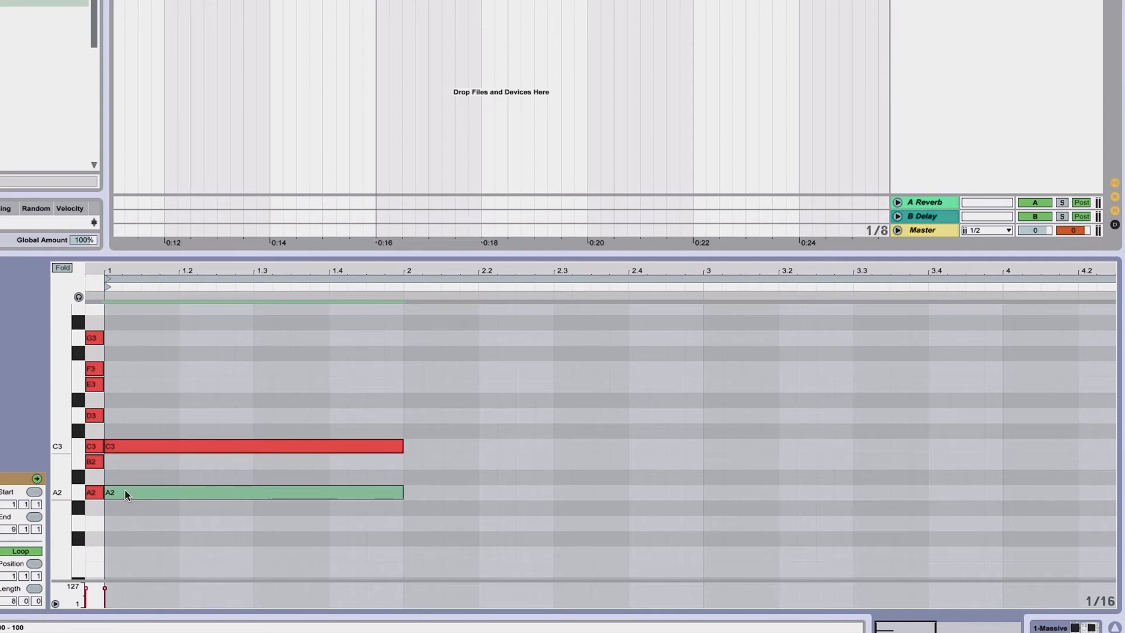
{"action": "left_click_drag", "start_coordinate": [125, 489], "coordinate": [128, 391]}
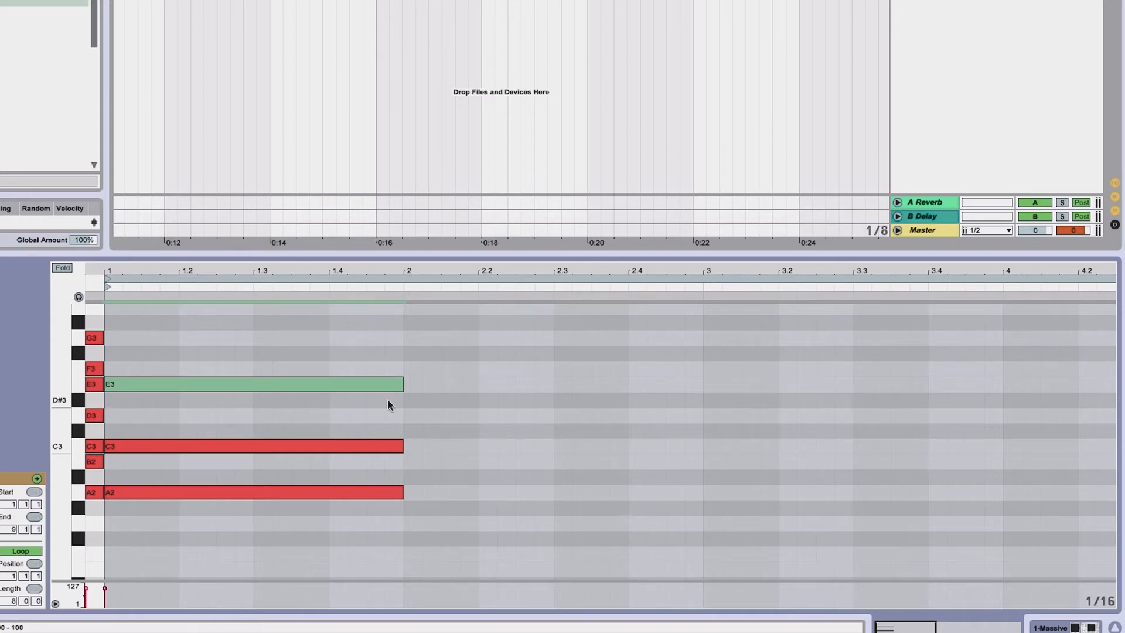
{"action": "key", "text": "minus"}
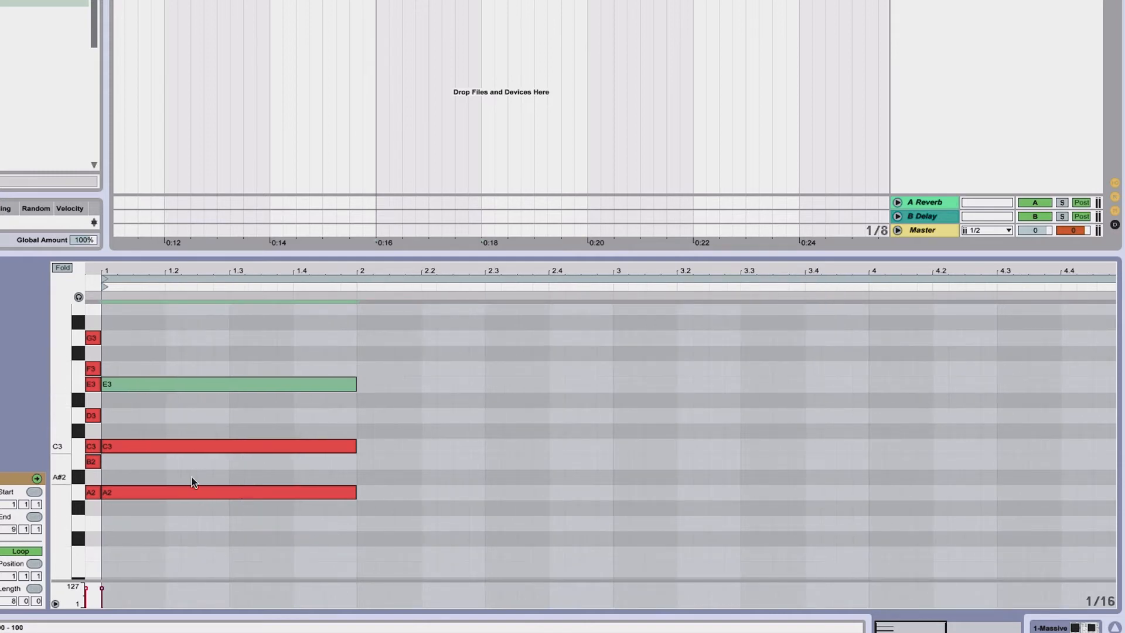
Copy the A minor chord, paste it right after at beat 2.2, and raise the copy's C3 to C#3
{"action": "left_click", "coordinate": [201, 444]}
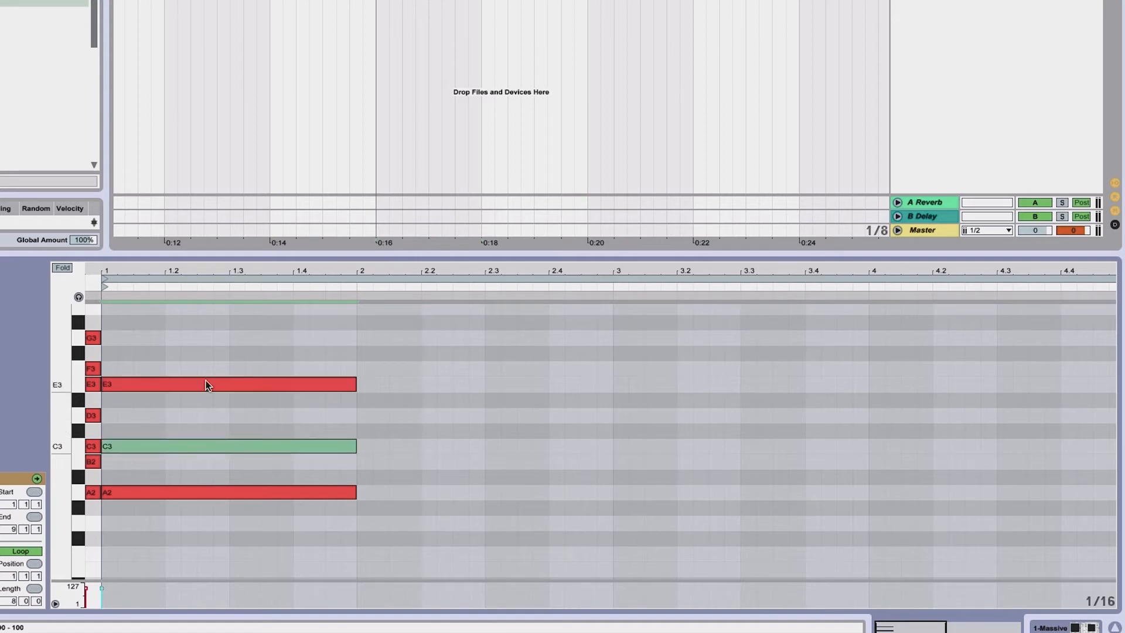
{"action": "left_click", "coordinate": [205, 384]}
{"action": "left_click_drag", "start_coordinate": [166, 367], "coordinate": [184, 513]}
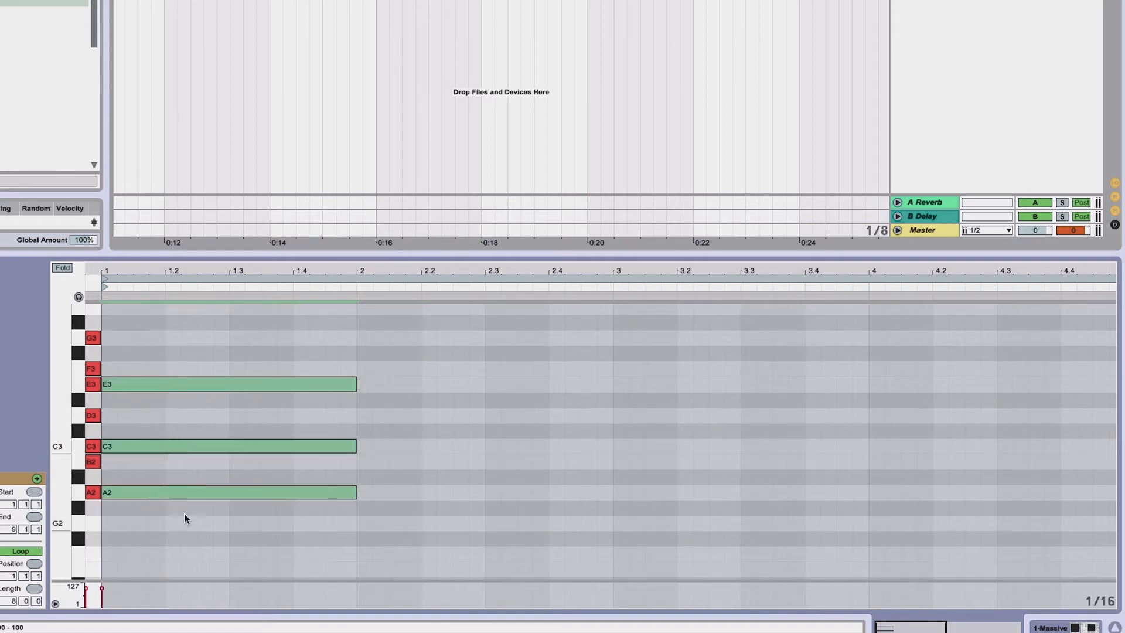
{"action": "key", "text": "ctrl+c"}
{"action": "left_click", "coordinate": [421, 368]}
{"action": "key", "text": "ctrl+v"}
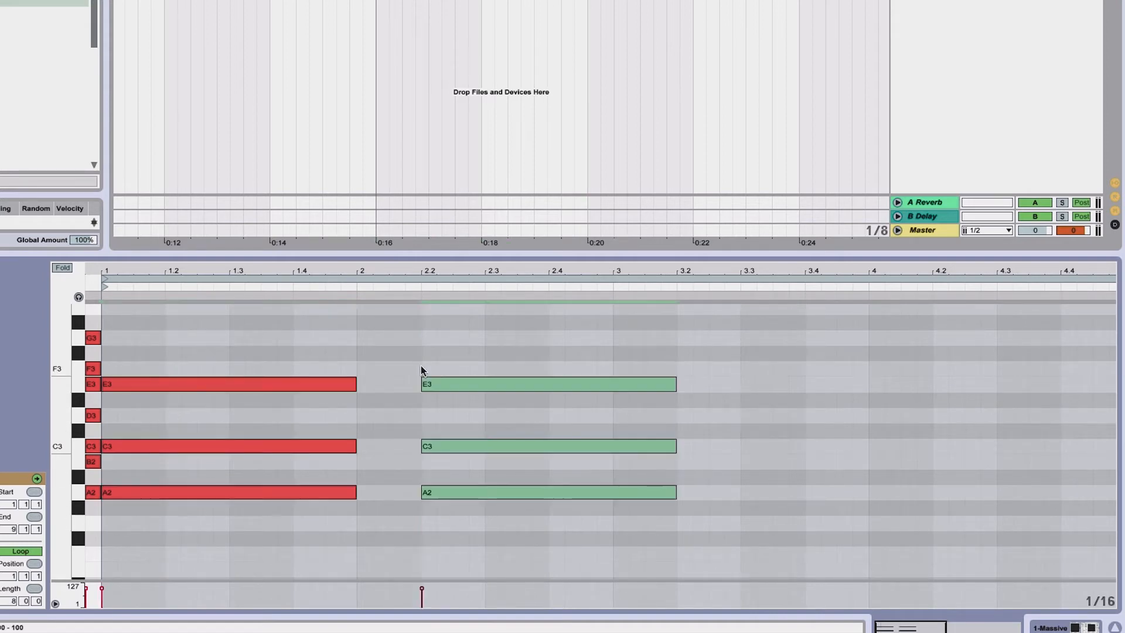
{"action": "left_click", "coordinate": [423, 400]}
{"action": "left_click_drag", "start_coordinate": [447, 445], "coordinate": [451, 433]}
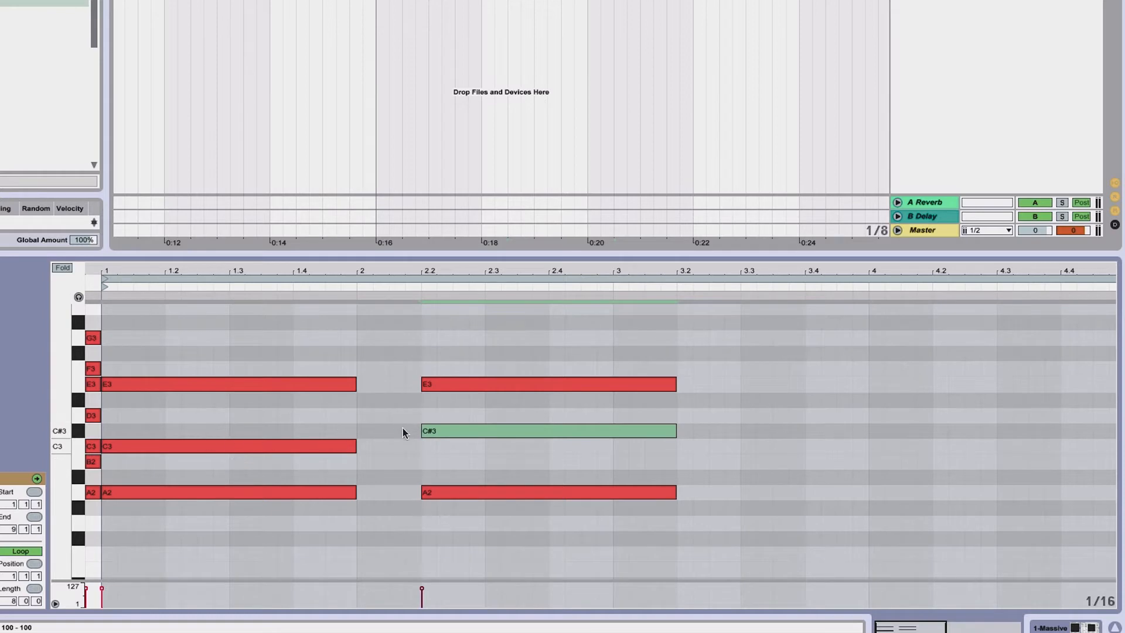
Enable note preview and audition the first chord's A2 and E3 notes
{"action": "left_click", "coordinate": [78, 296]}
{"action": "left_click_drag", "start_coordinate": [393, 334], "coordinate": [387, 537]}
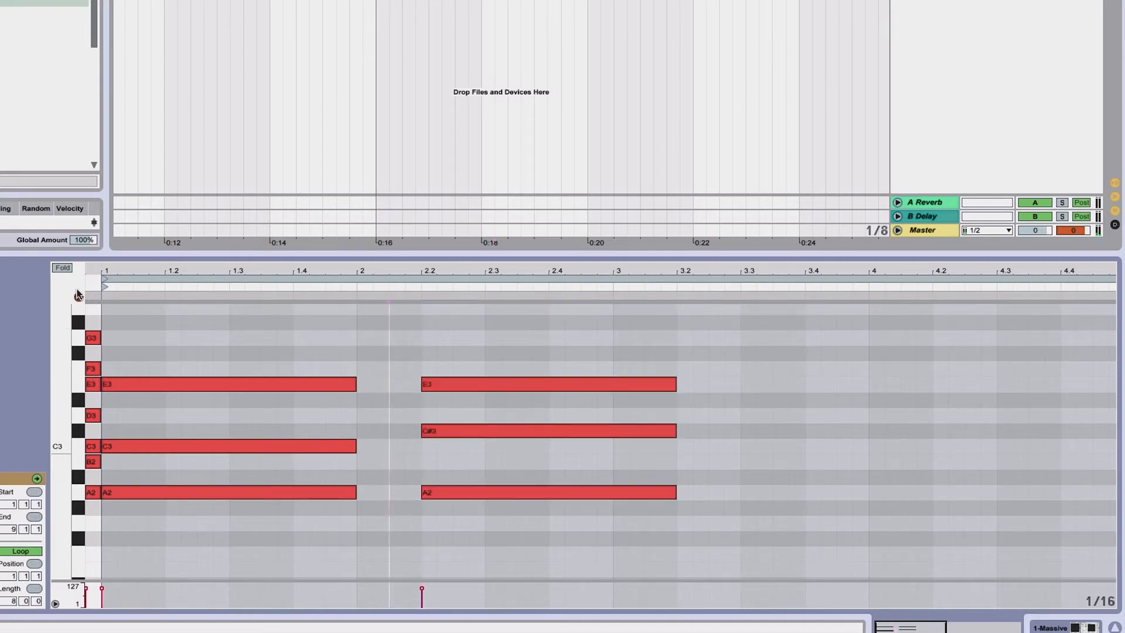
{"action": "left_click", "coordinate": [150, 490]}
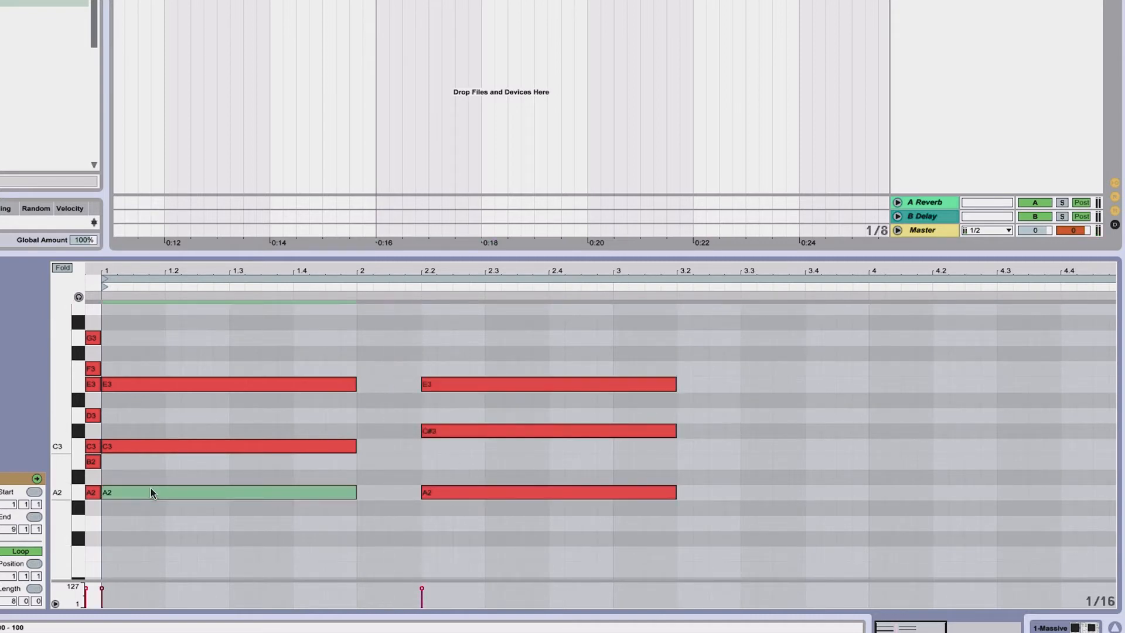
{"action": "left_click", "coordinate": [169, 383]}
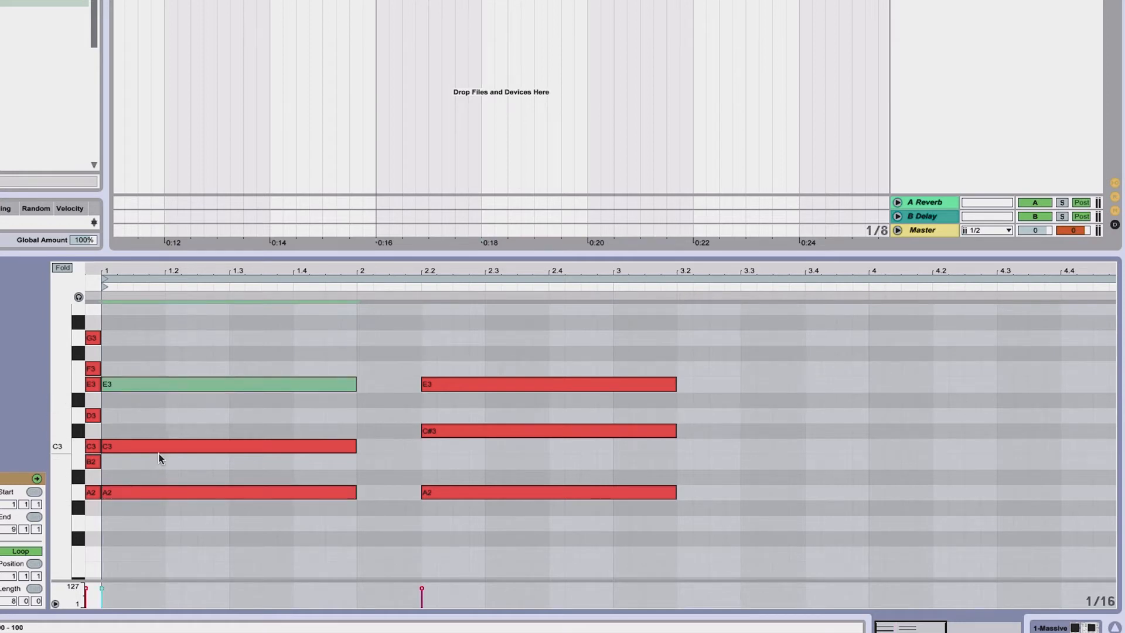
{"action": "left_click", "coordinate": [153, 496]}
{"action": "left_click", "coordinate": [156, 384]}
{"action": "left_click", "coordinate": [157, 492]}
{"action": "left_click", "coordinate": [159, 385]}
Select the pasted second chord and delete it
{"action": "left_click_drag", "start_coordinate": [372, 350], "coordinate": [396, 530]}
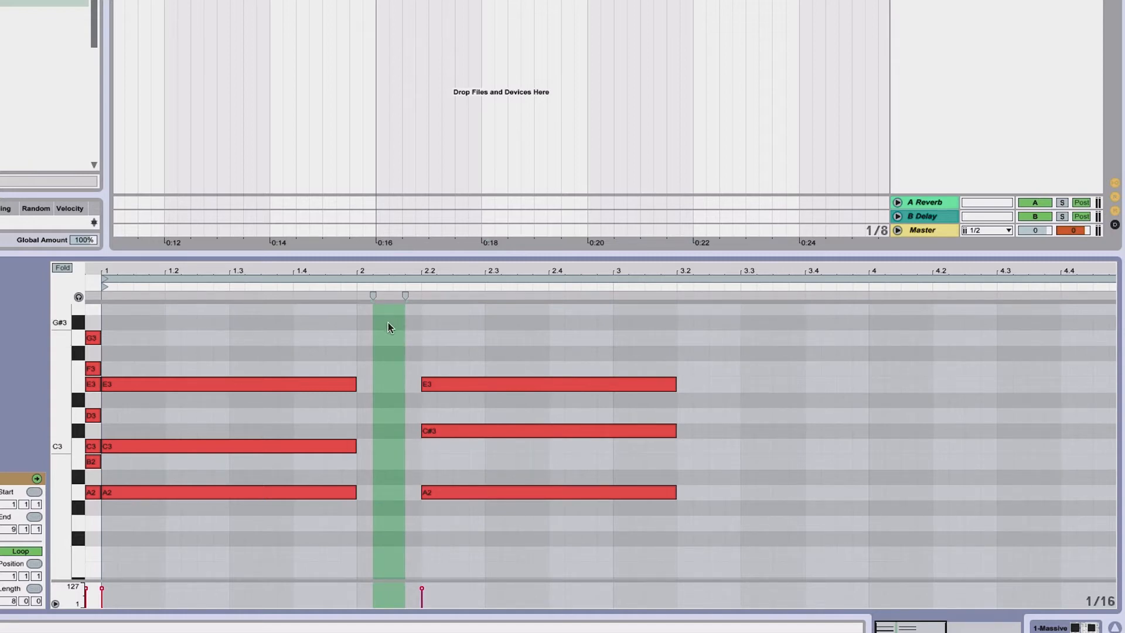
{"action": "mouse_move", "coordinate": [388, 322]}
{"action": "left_mouse_down"}
{"action": "mouse_move", "coordinate": [388, 391]}
{"action": "mouse_move", "coordinate": [351, 497]}
{"action": "mouse_move", "coordinate": [311, 518]}
{"action": "mouse_move", "coordinate": [515, 522]}
{"action": "left_mouse_up"}
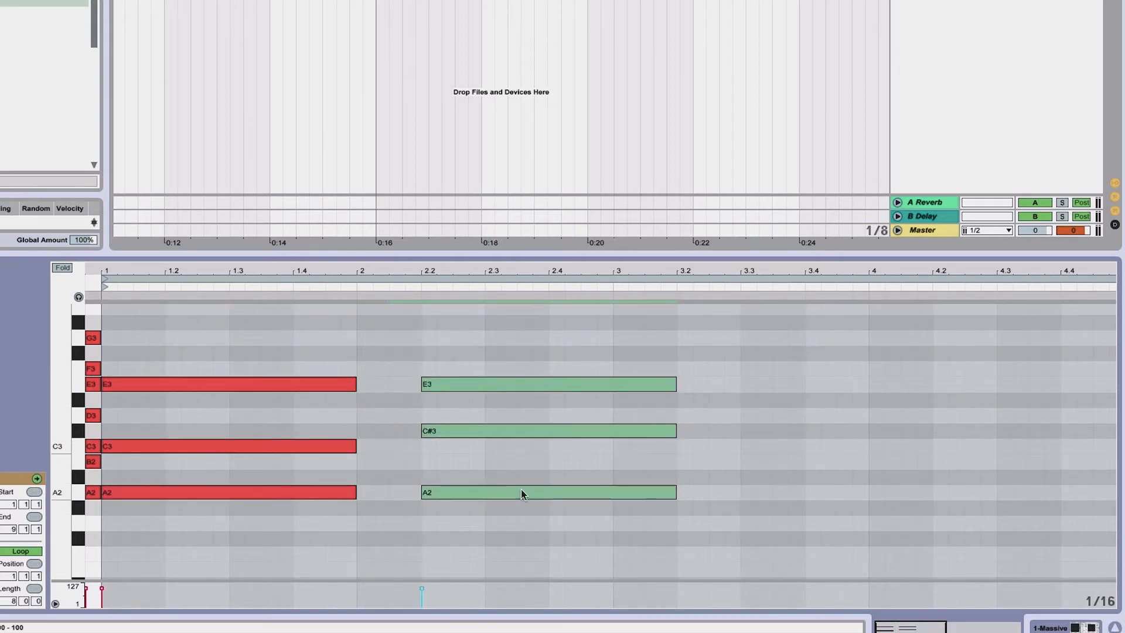
{"action": "key", "text": "Delete"}
Lengthen the A minor chord's notes so they last two bars
{"action": "left_click_drag", "start_coordinate": [349, 270], "coordinate": [222, 274]}
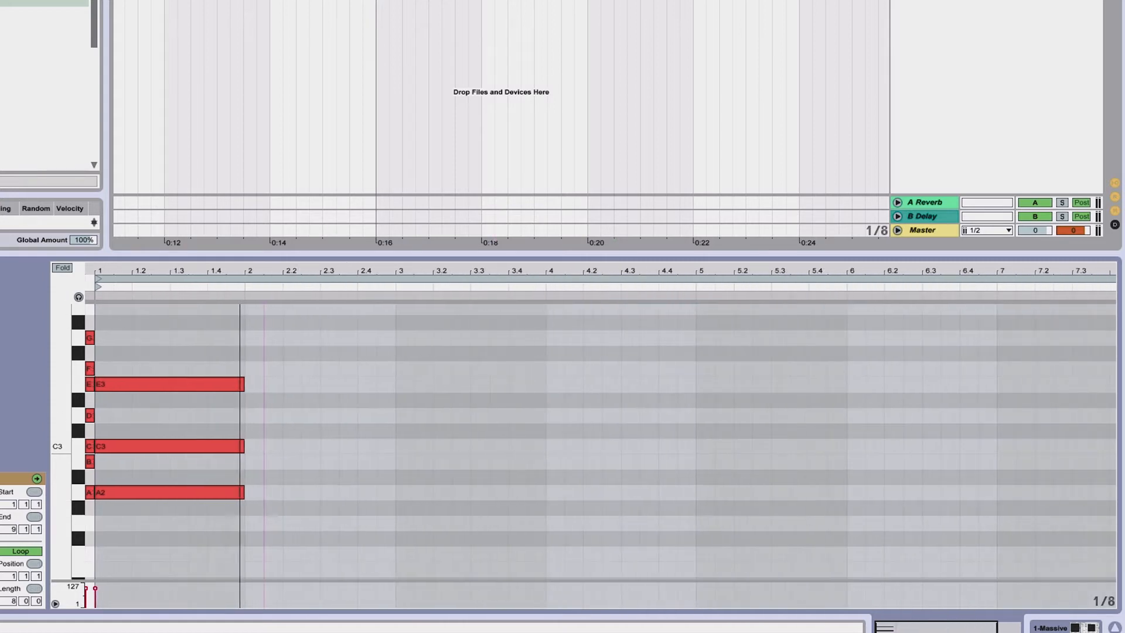
{"action": "left_click_drag", "start_coordinate": [256, 356], "coordinate": [395, 495]}
{"action": "left_click", "coordinate": [404, 389]}
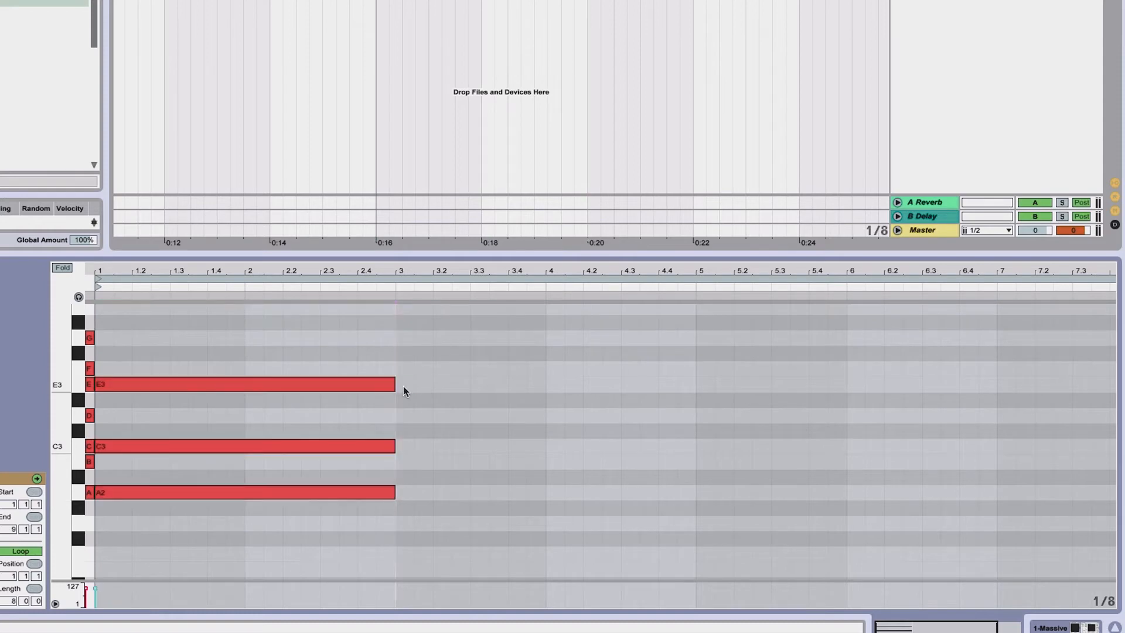
Draw a two-bar E3 note starting at bar 3 and duplicate it up to B3
{"action": "double_click", "coordinate": [404, 384]}
{"action": "left_click_drag", "start_coordinate": [411, 384], "coordinate": [695, 385]}
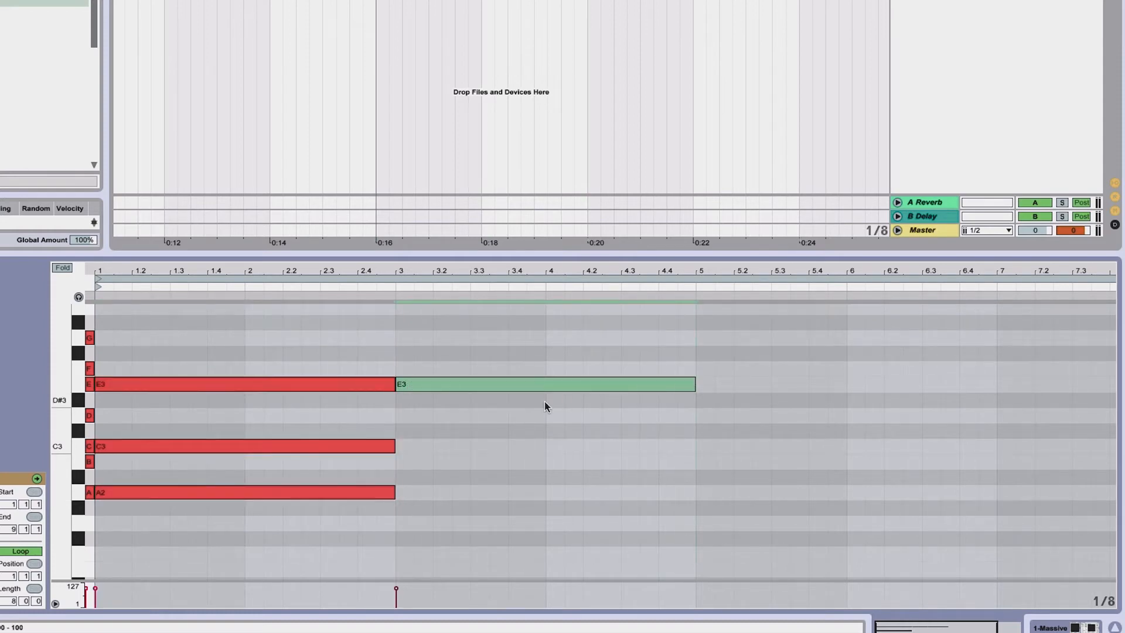
{"action": "scroll", "coordinate": [543, 401], "scroll_direction": "up", "scroll_amount": 2}
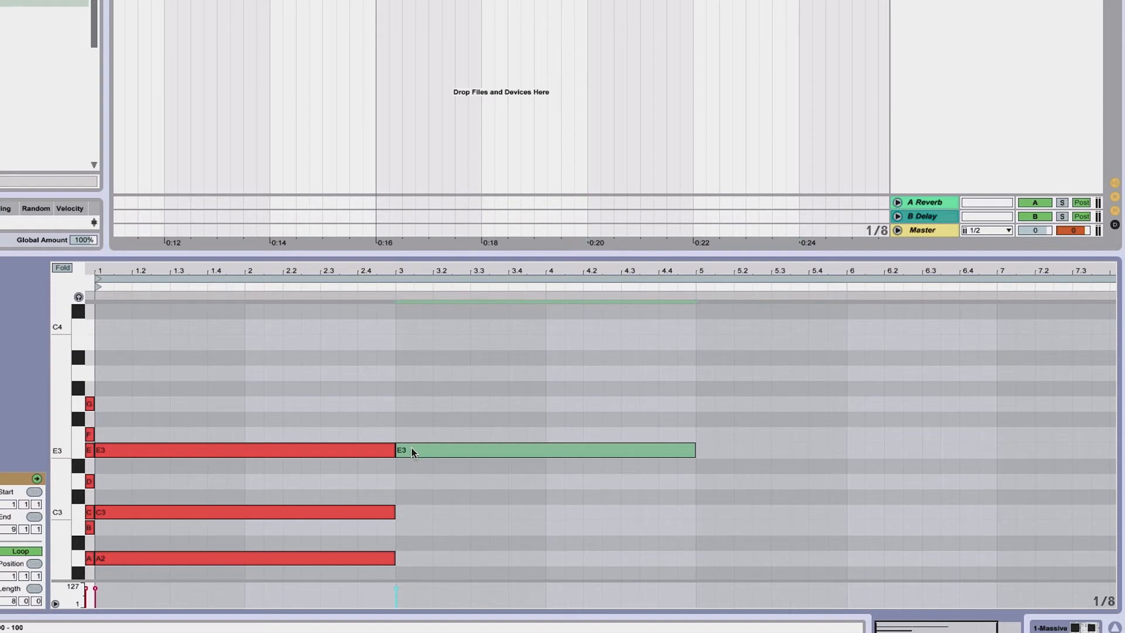
{"action": "left_click_drag", "start_coordinate": [411, 446], "coordinate": [404, 348]}
{"action": "scroll", "coordinate": [403, 344], "scroll_direction": "up", "scroll_amount": 1}
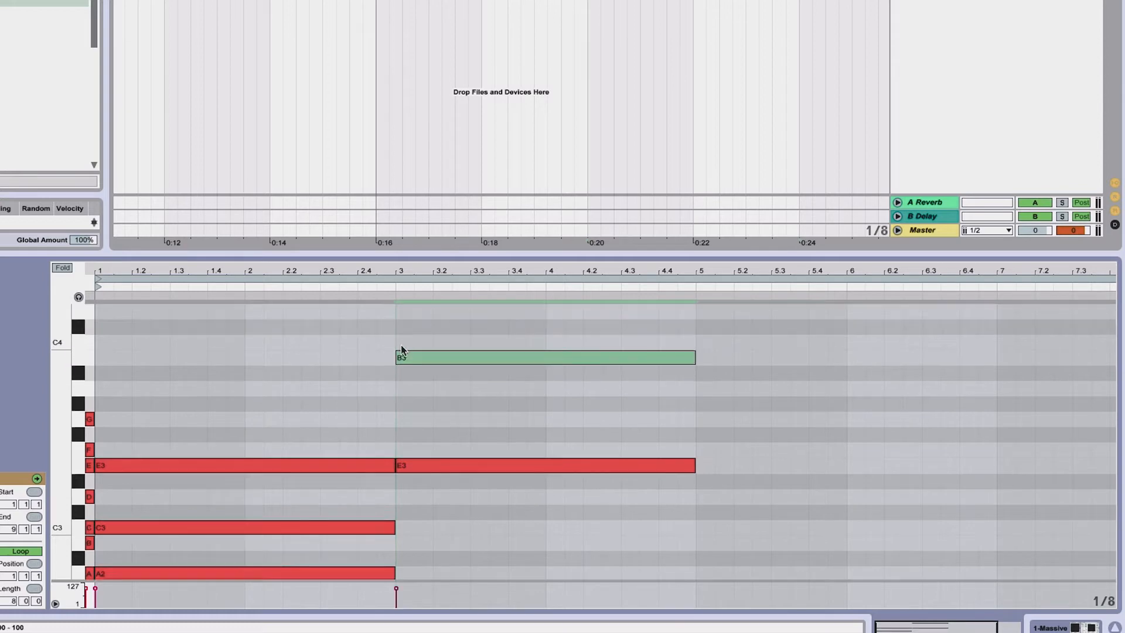
{"action": "double_click", "coordinate": [89, 389]}
{"action": "double_click", "coordinate": [90, 357]}
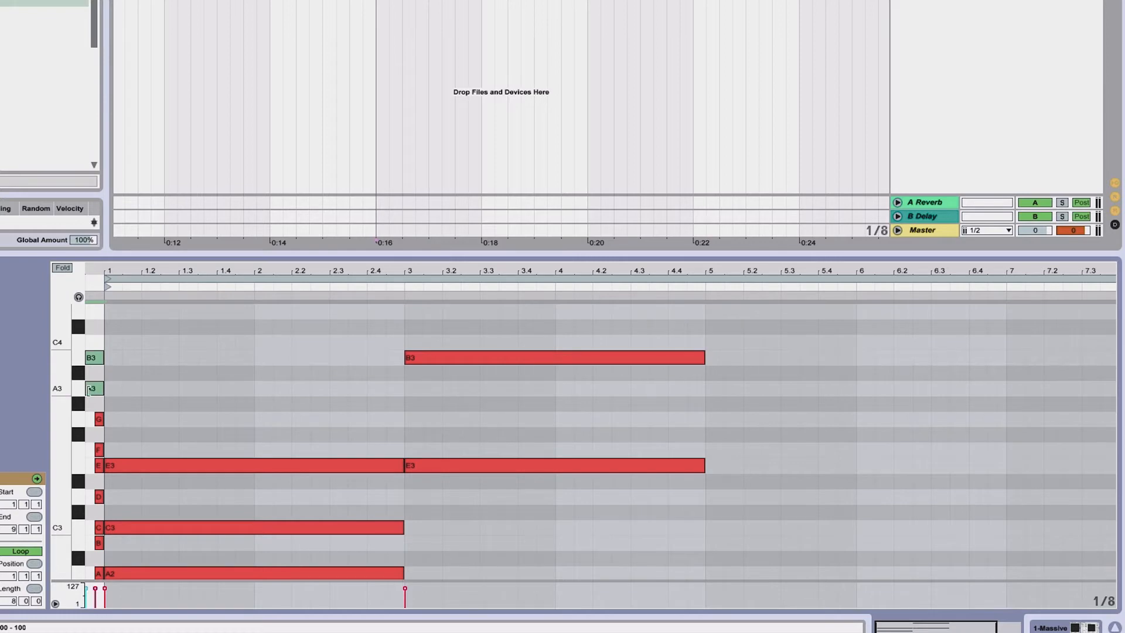
{"action": "left_click_drag", "start_coordinate": [87, 389], "coordinate": [96, 389]}
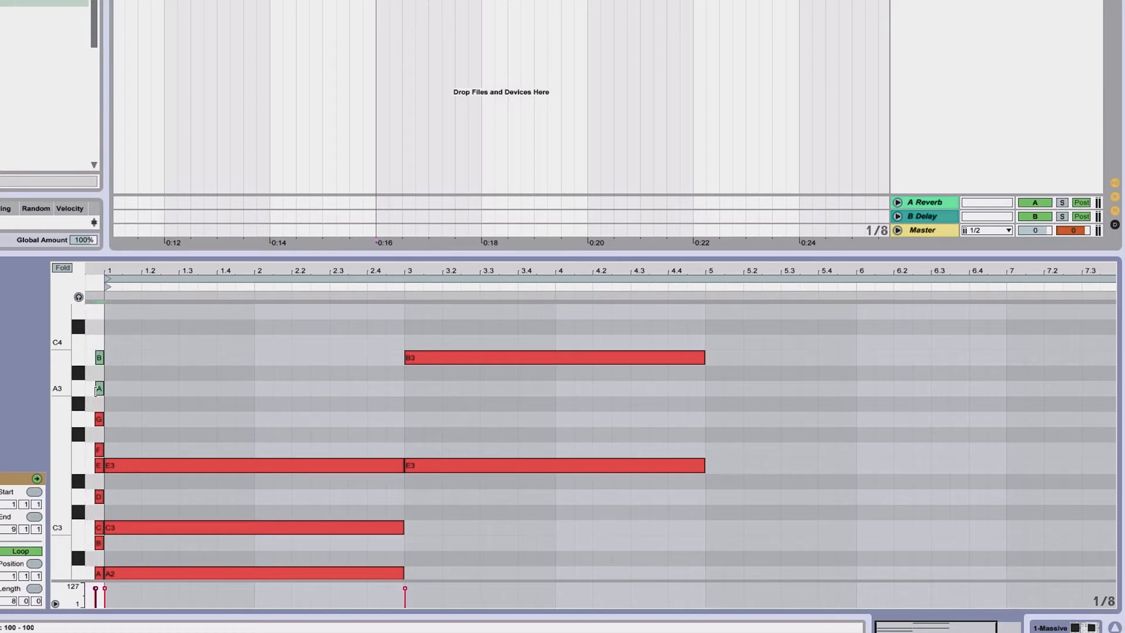
{"action": "key", "text": "Delete"}
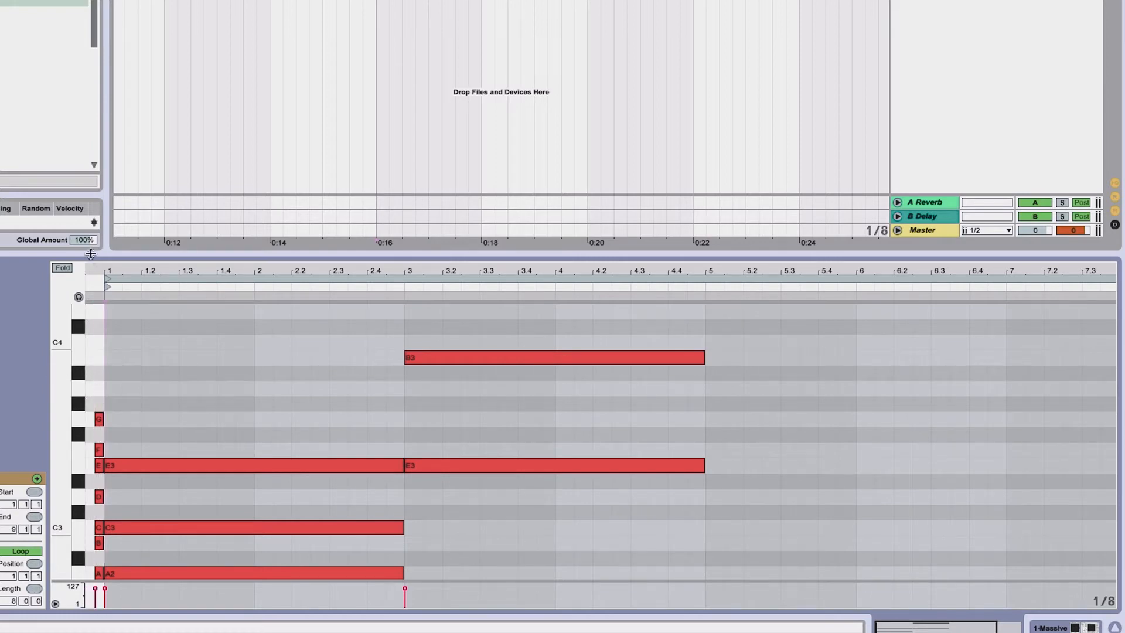
Add a short A3 note to the scale notes at the clip start
{"action": "left_click_drag", "start_coordinate": [105, 270], "coordinate": [104, 298]}
{"action": "double_click", "coordinate": [111, 392]}
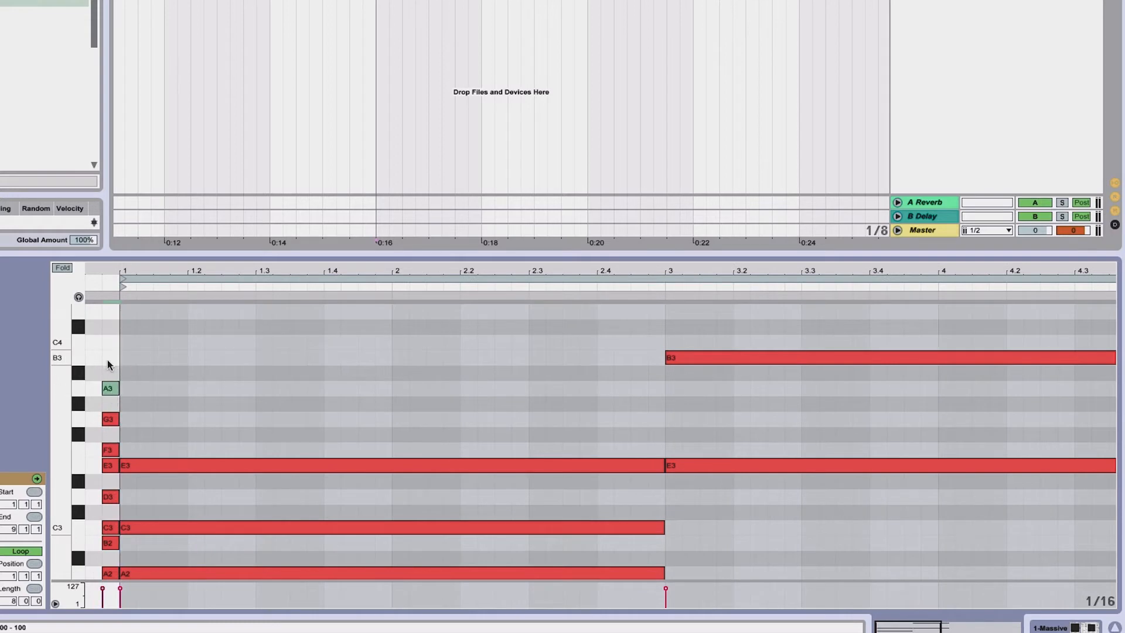
{"action": "double_click", "coordinate": [107, 361]}
{"action": "scroll", "coordinate": [110, 354], "scroll_direction": "down", "scroll_amount": 5}
{"action": "scroll", "coordinate": [111, 372], "scroll_direction": "up", "scroll_amount": 3}
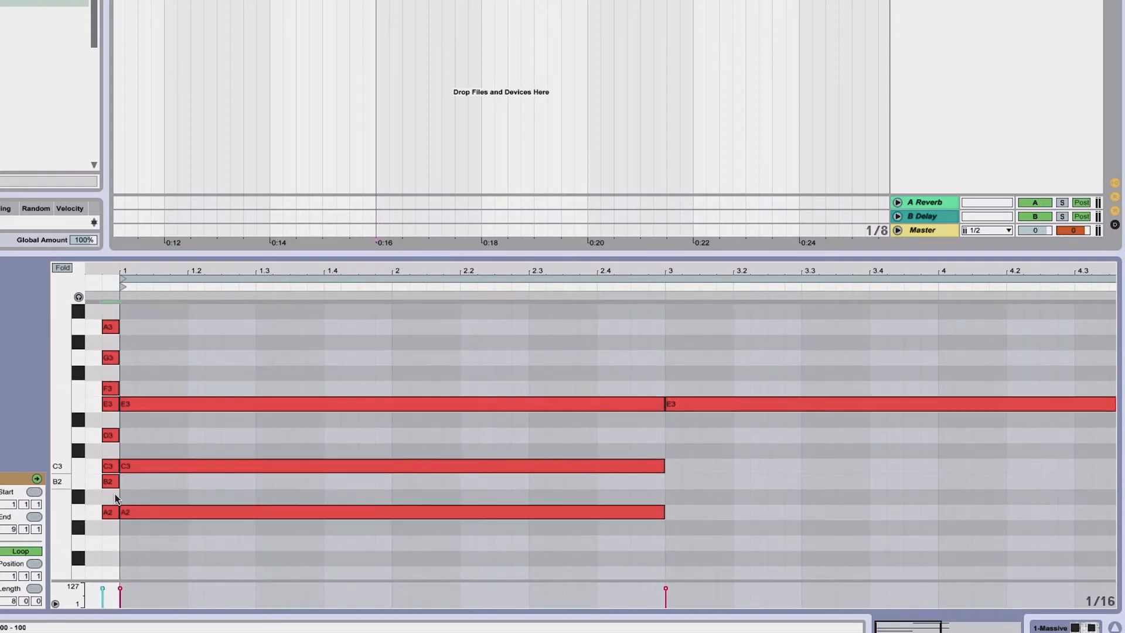
Select the column of scale notes and enlarge the note editor
{"action": "left_click_drag", "start_coordinate": [114, 534], "coordinate": [105, 355]}
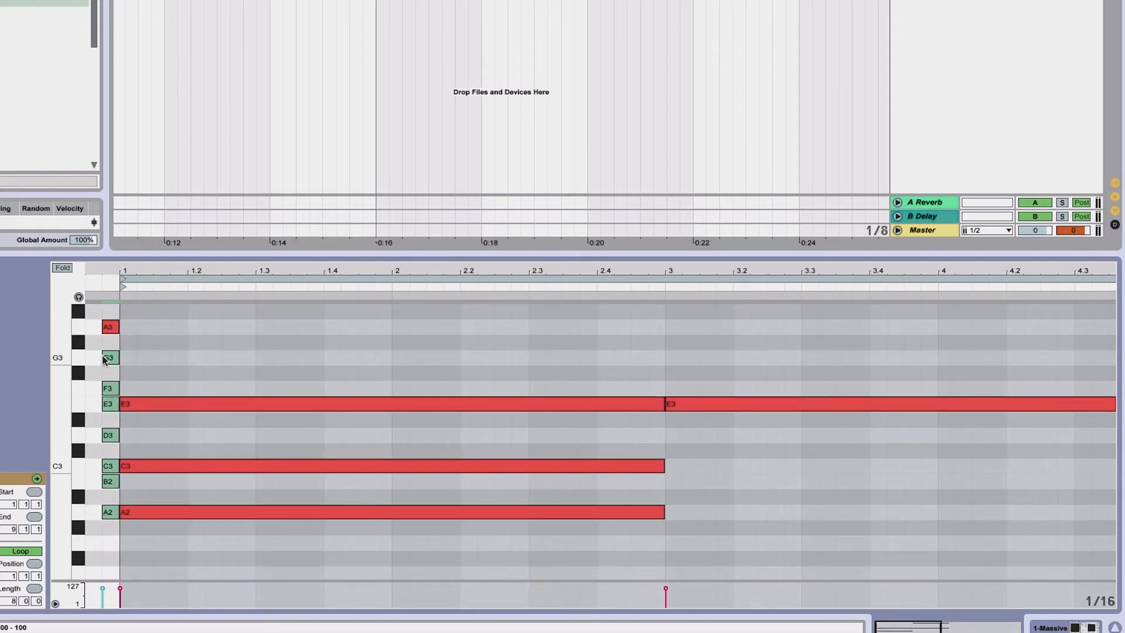
{"action": "scroll", "coordinate": [104, 359], "scroll_direction": "up", "scroll_amount": 3}
{"action": "scroll", "coordinate": [105, 360], "scroll_direction": "down", "scroll_amount": 6}
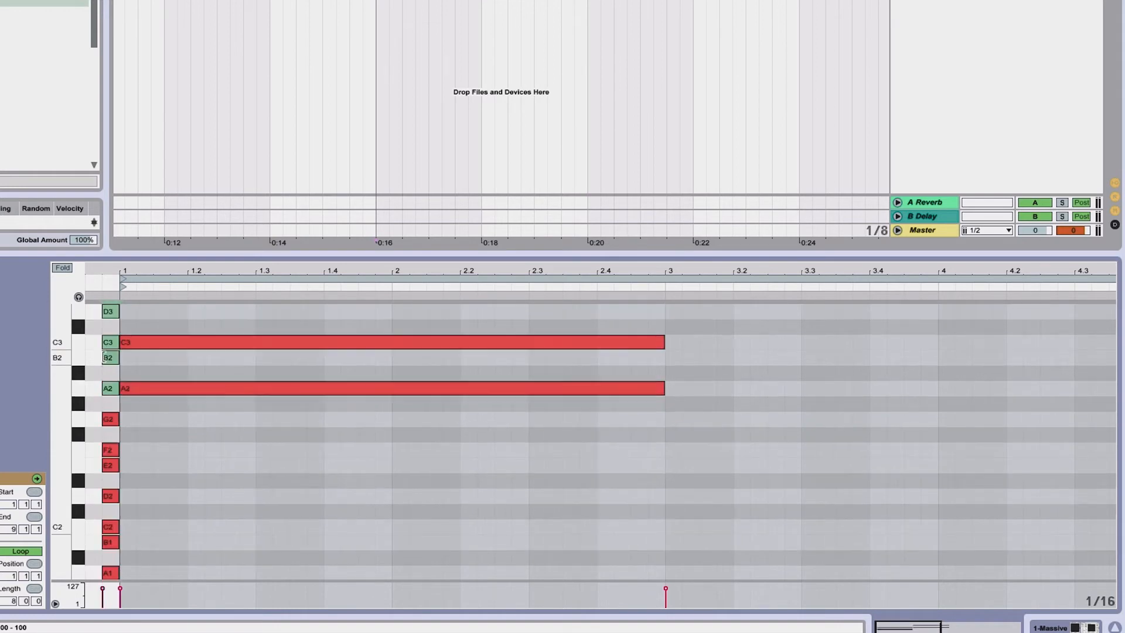
{"action": "left_click_drag", "start_coordinate": [163, 255], "coordinate": [160, 115]}
{"action": "scroll", "coordinate": [273, 200], "scroll_direction": "up", "scroll_amount": 5}
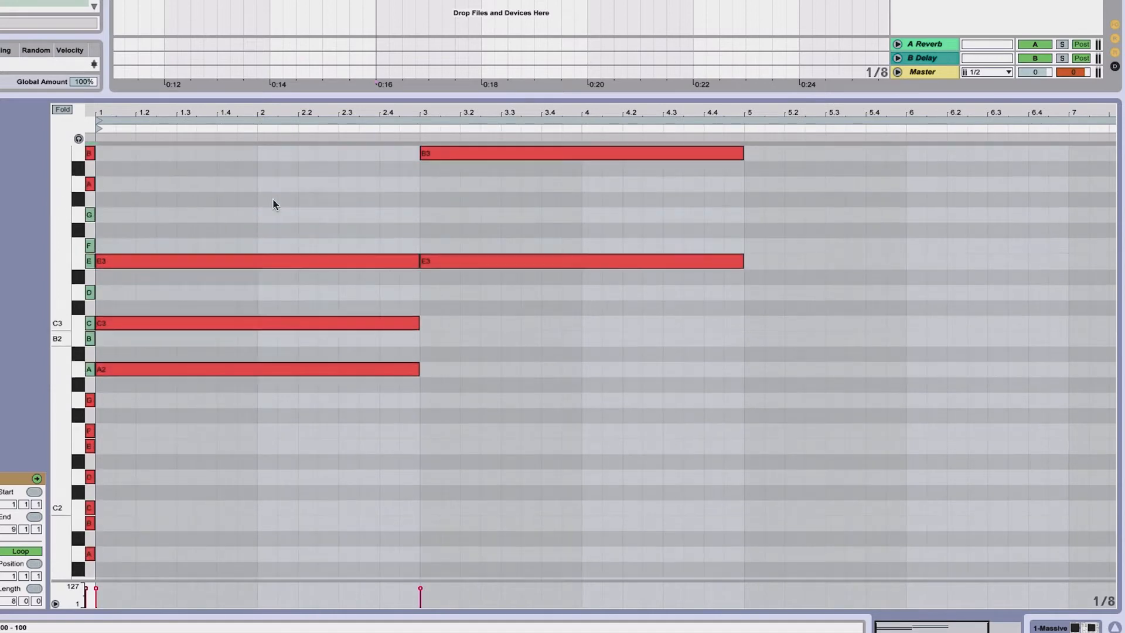
{"action": "scroll", "coordinate": [273, 199], "scroll_direction": "up", "scroll_amount": 4}
Draw a two-bar G3 note starting at bar 3 to complete the second chord
{"action": "left_click", "coordinate": [458, 213]}
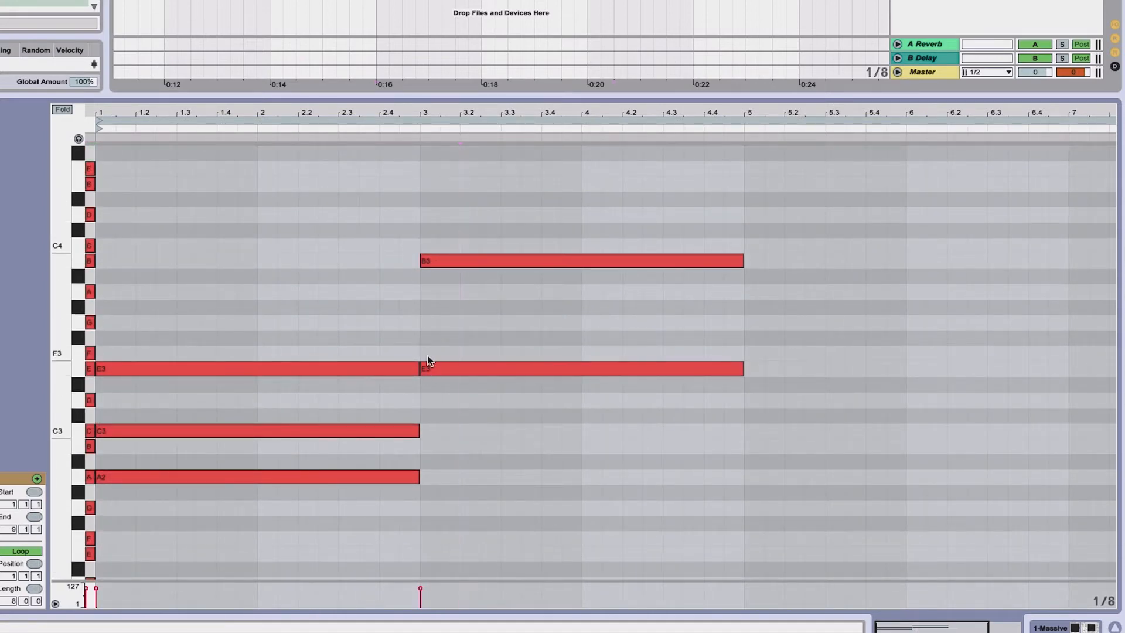
{"action": "double_click", "coordinate": [434, 323]}
{"action": "left_click_drag", "start_coordinate": [439, 321], "coordinate": [743, 321]}
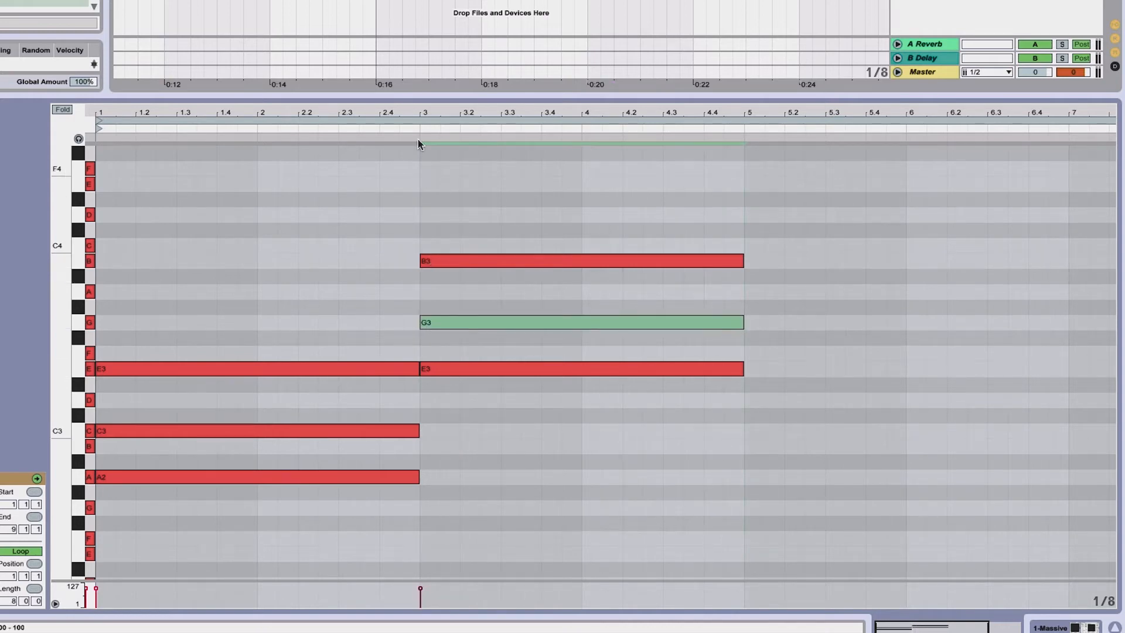
Draw a two-bar D3 note at bar 5 and duplicate it onto F3 and A3 to form a D minor chord
{"action": "double_click", "coordinate": [414, 111]}
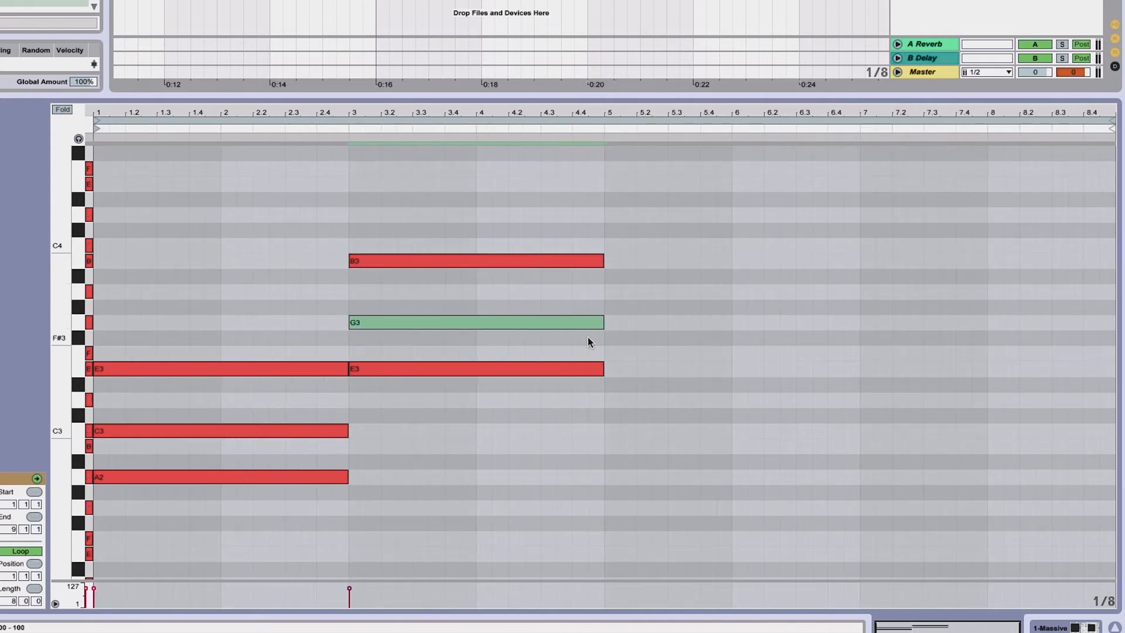
{"action": "double_click", "coordinate": [616, 400]}
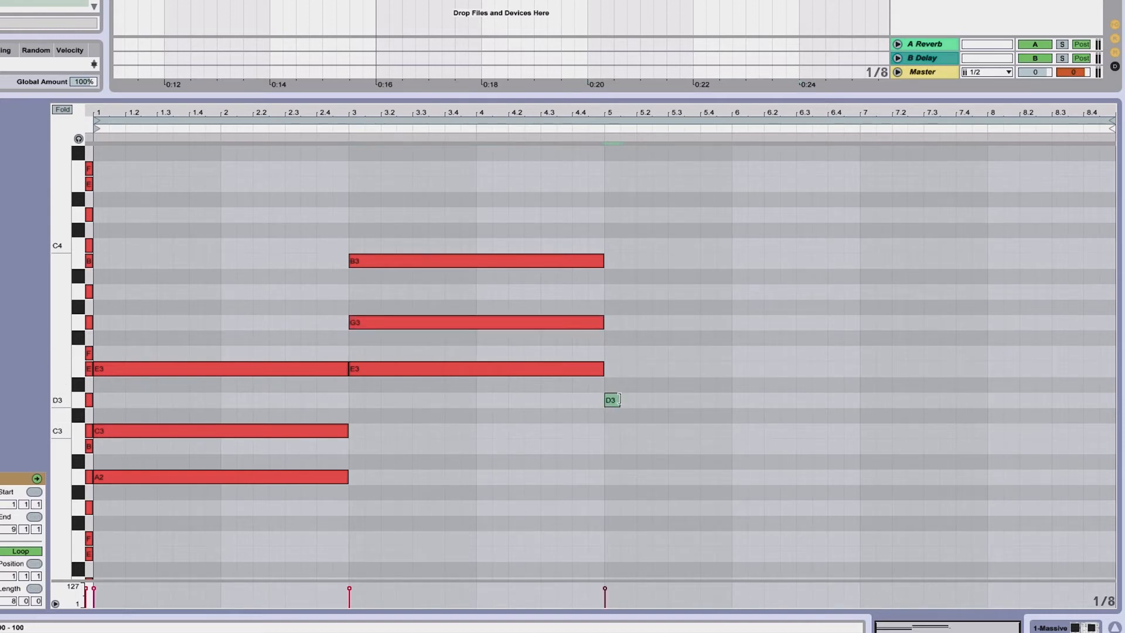
{"action": "left_click_drag", "start_coordinate": [619, 400], "coordinate": [859, 400]}
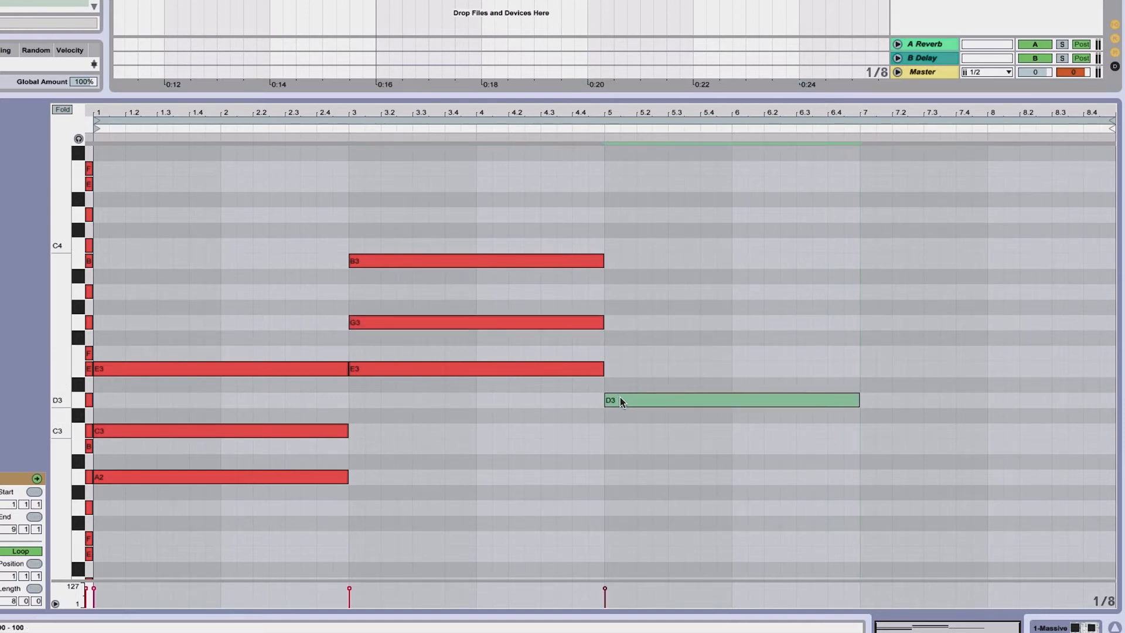
{"action": "left_click_drag", "start_coordinate": [619, 396], "coordinate": [618, 349]}
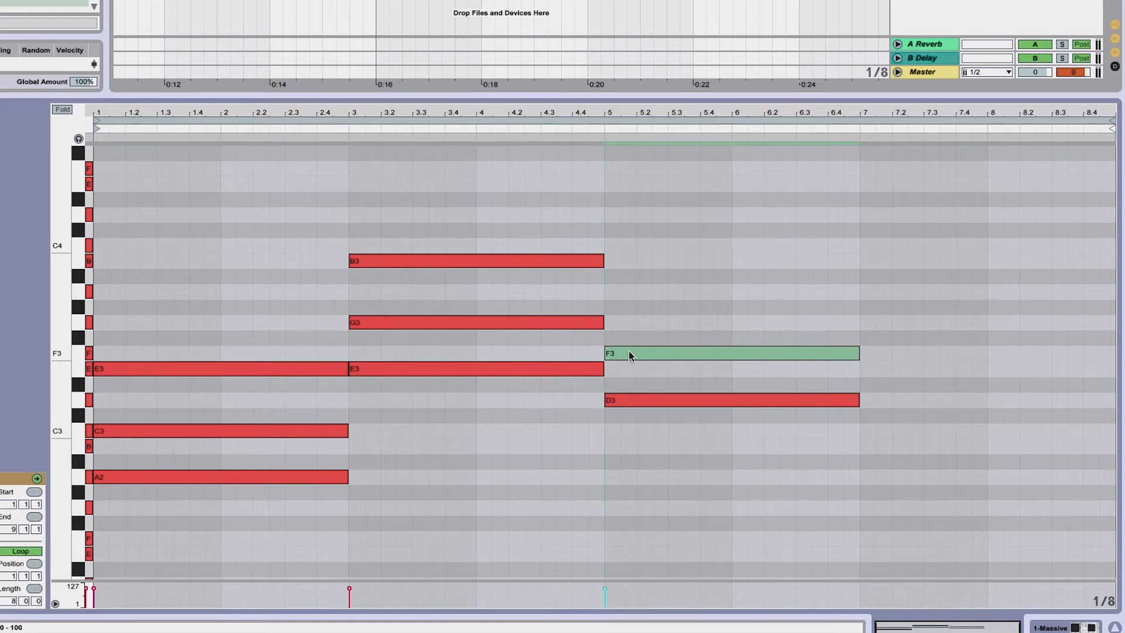
{"action": "left_click_drag", "start_coordinate": [625, 397], "coordinate": [626, 293]}
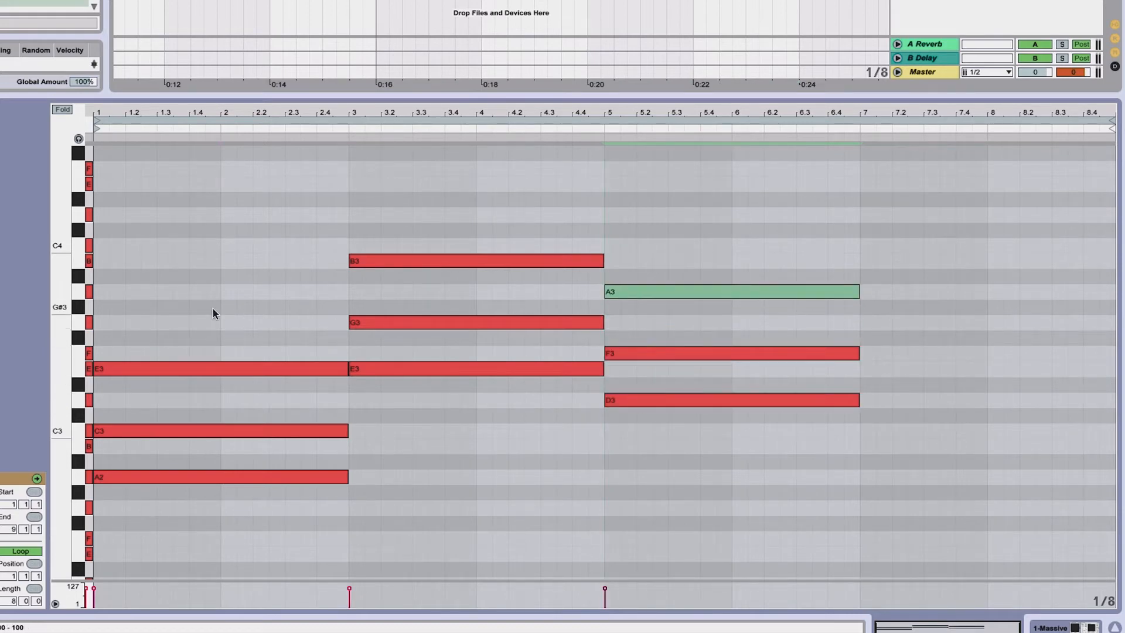
Copy the opening A minor chord and paste it at bar 7
{"action": "left_click_drag", "start_coordinate": [213, 309], "coordinate": [237, 507]}
{"action": "key", "text": "ctrl+c"}
{"action": "left_click", "coordinate": [863, 336]}
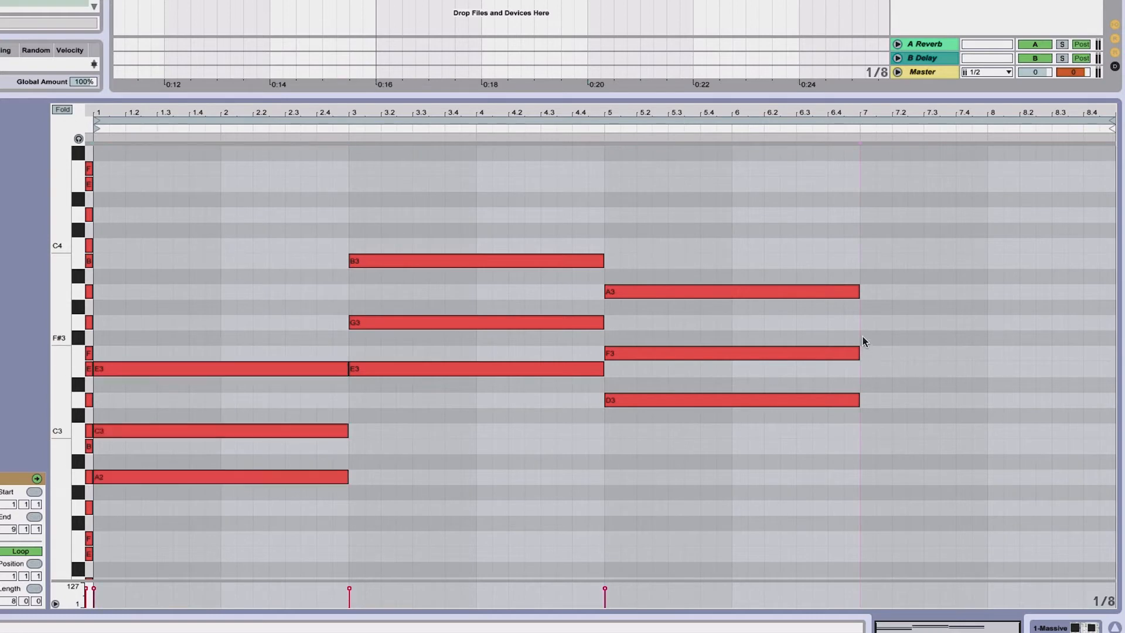
{"action": "key", "text": "ctrl+v"}
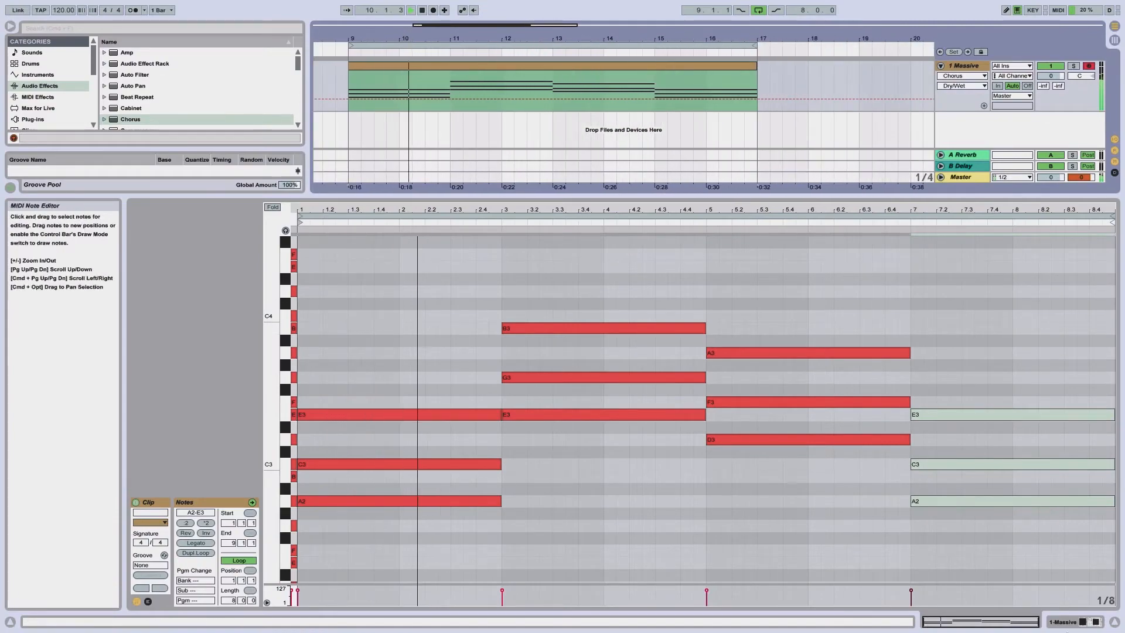
Open the Massive editor and, in the Voicing unison spread, enable Pan Position
{"action": "left_click", "coordinate": [1073, 622]}
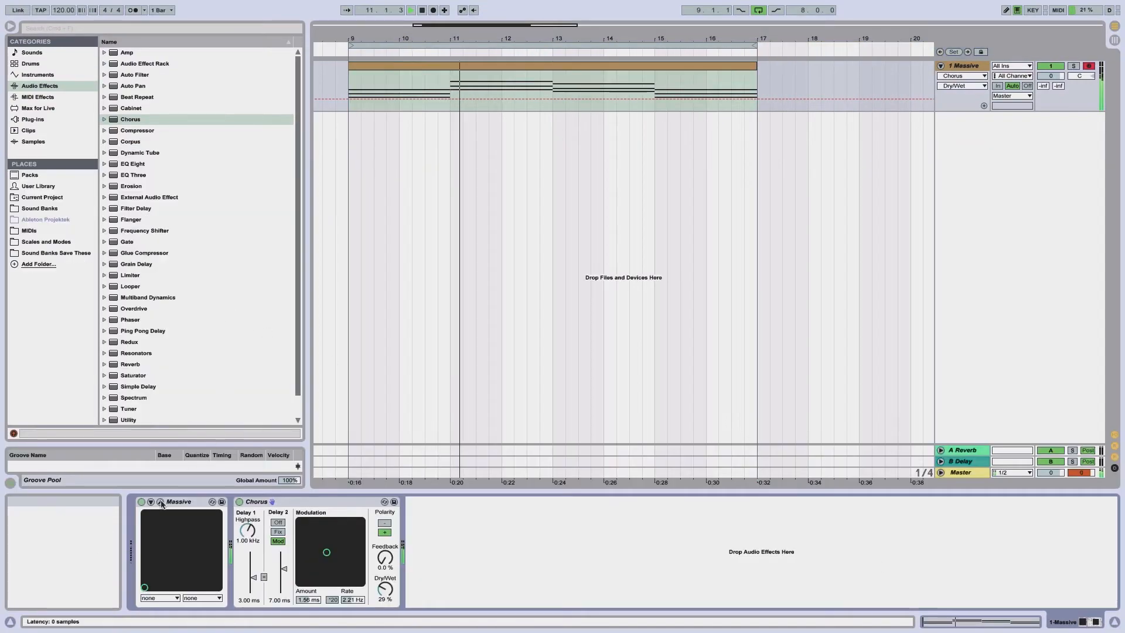
{"action": "left_click", "coordinate": [160, 501]}
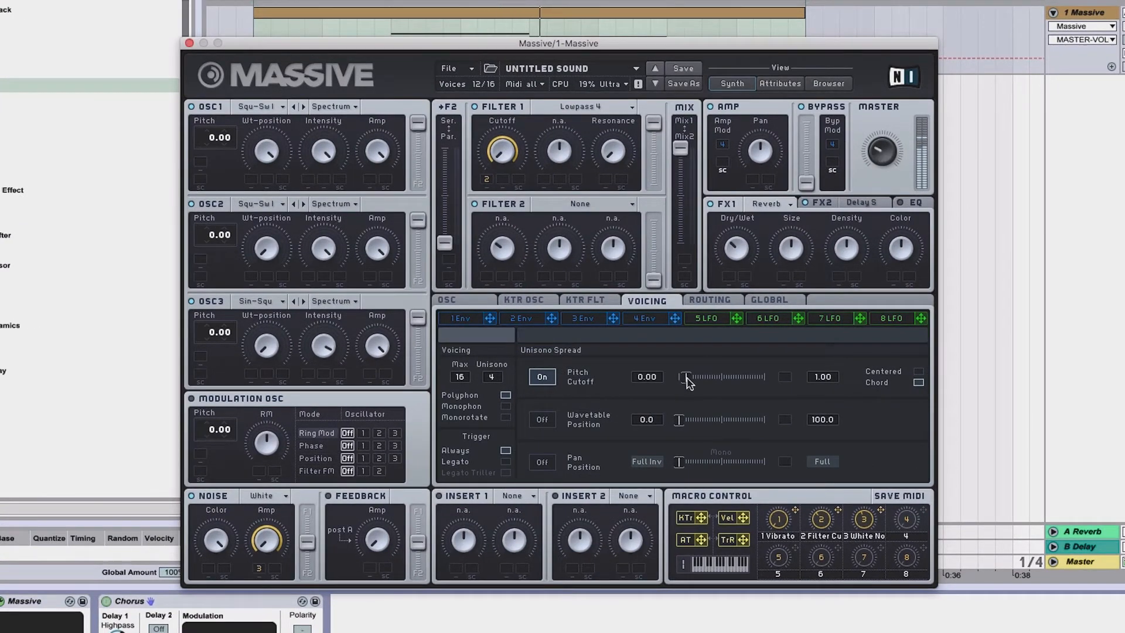
{"action": "left_click", "coordinate": [686, 380]}
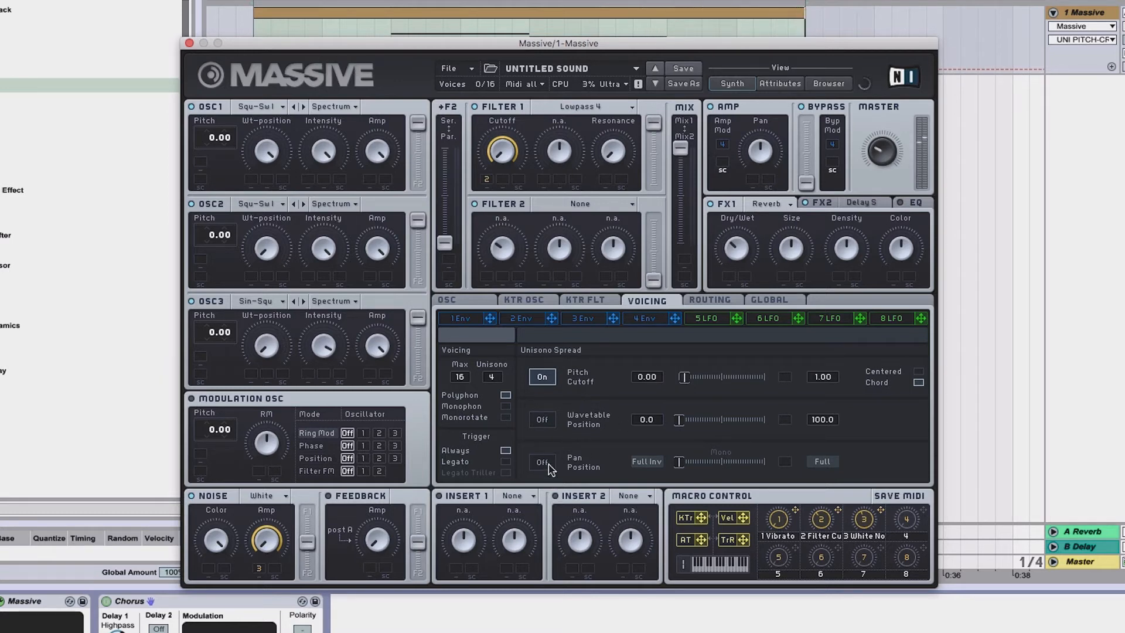
{"action": "left_click", "coordinate": [543, 462]}
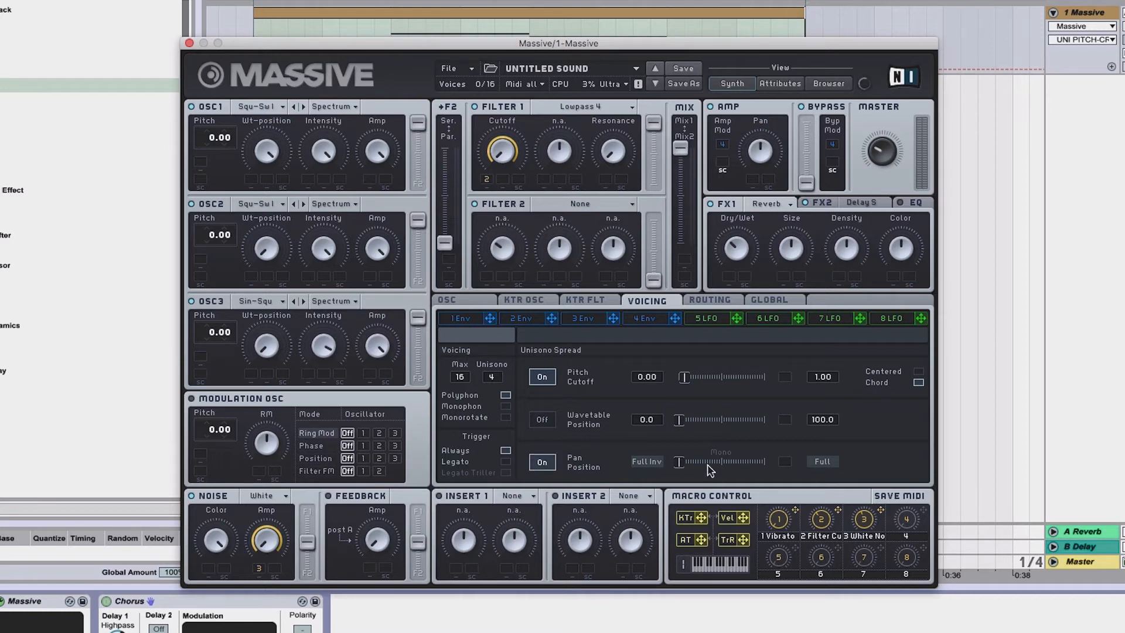
Adjust the Pan Position unison spread slider and close the Massive editor window
{"action": "left_click_drag", "start_coordinate": [678, 464], "coordinate": [744, 468]}
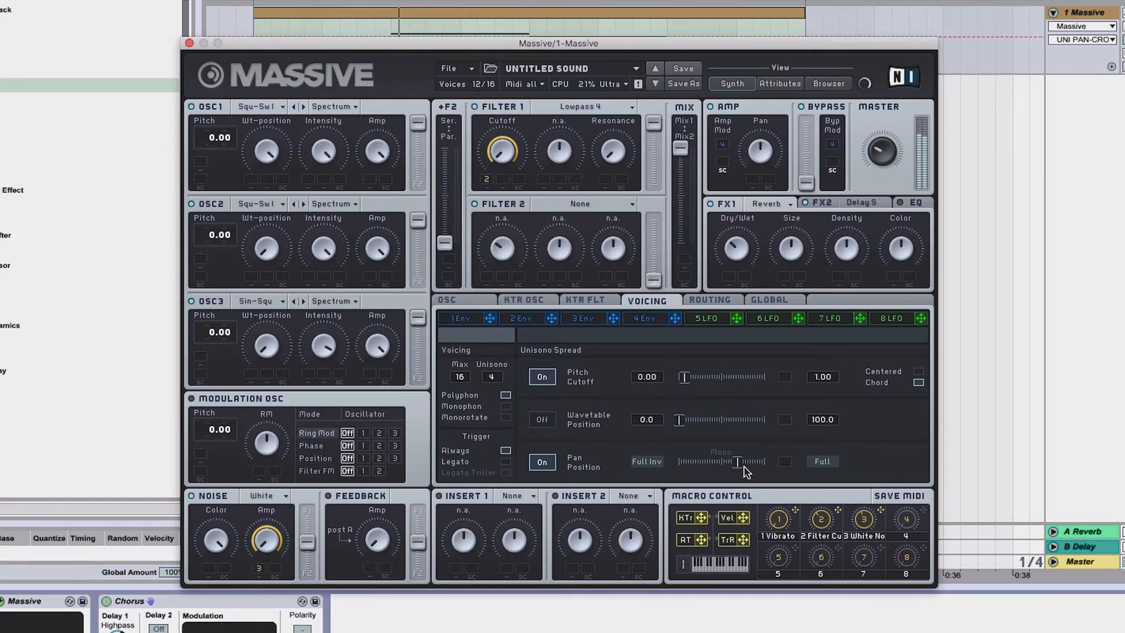
{"action": "left_click", "coordinate": [188, 45]}
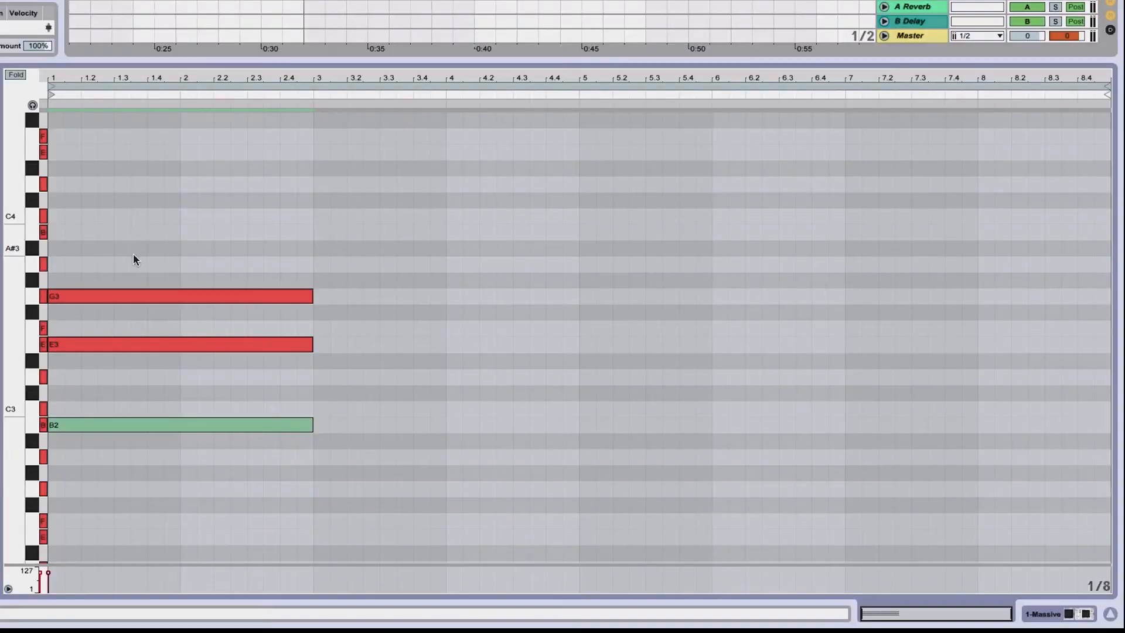
Move the G3 note down an octave and back, then raise the B2 note an octave to form an E3–G3–B3 chord
{"action": "left_click", "coordinate": [133, 296]}
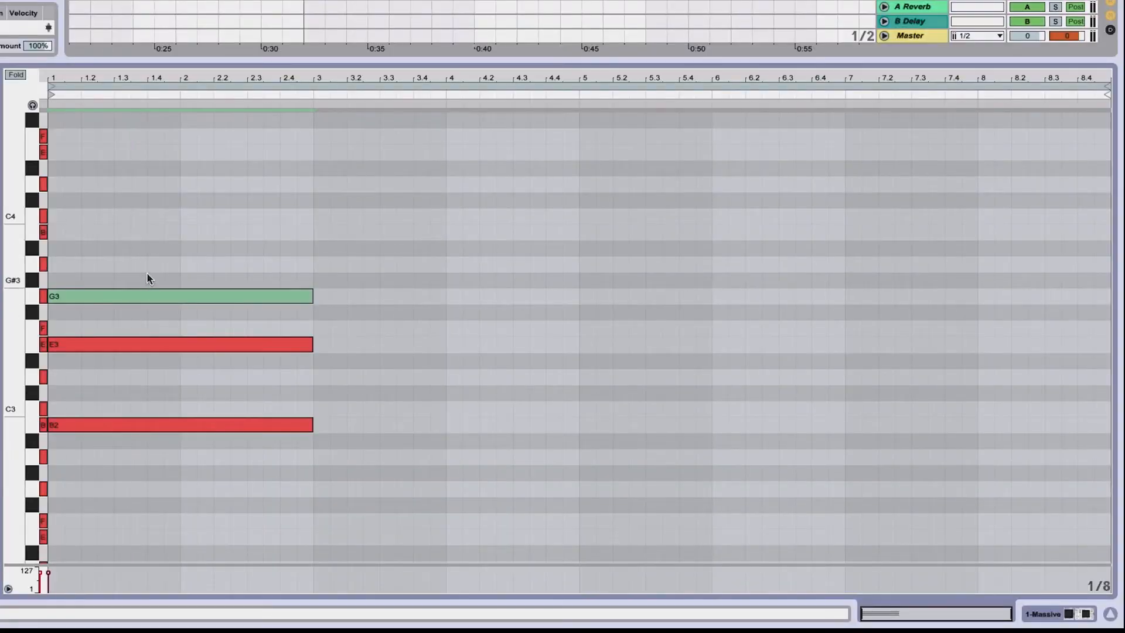
{"action": "key", "text": "shift+Down"}
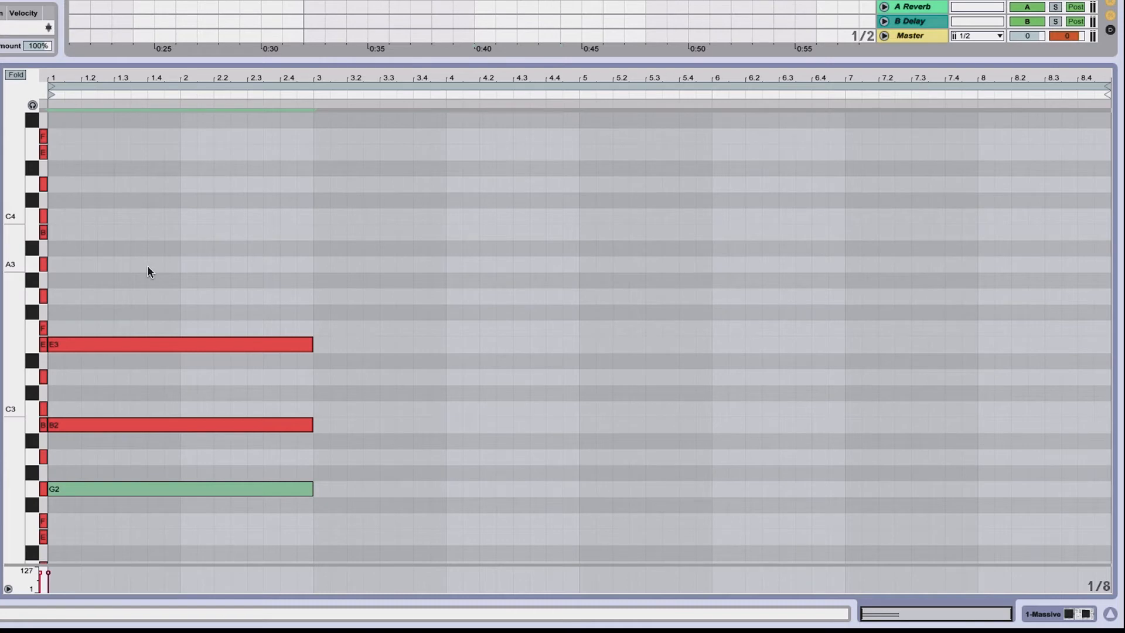
{"action": "key", "text": "shift+Up"}
{"action": "left_click", "coordinate": [138, 425]}
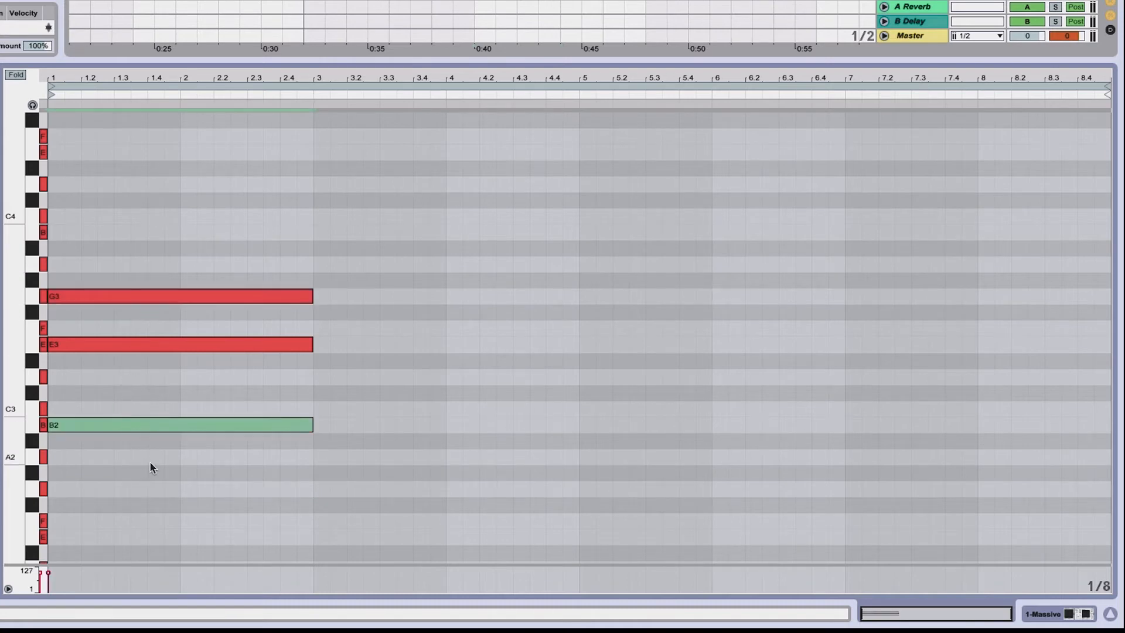
{"action": "key", "text": "shift+Up"}
Copy the E minor chord and paste it at bar 4 and at bar 7
{"action": "left_click_drag", "start_coordinate": [87, 174], "coordinate": [122, 424]}
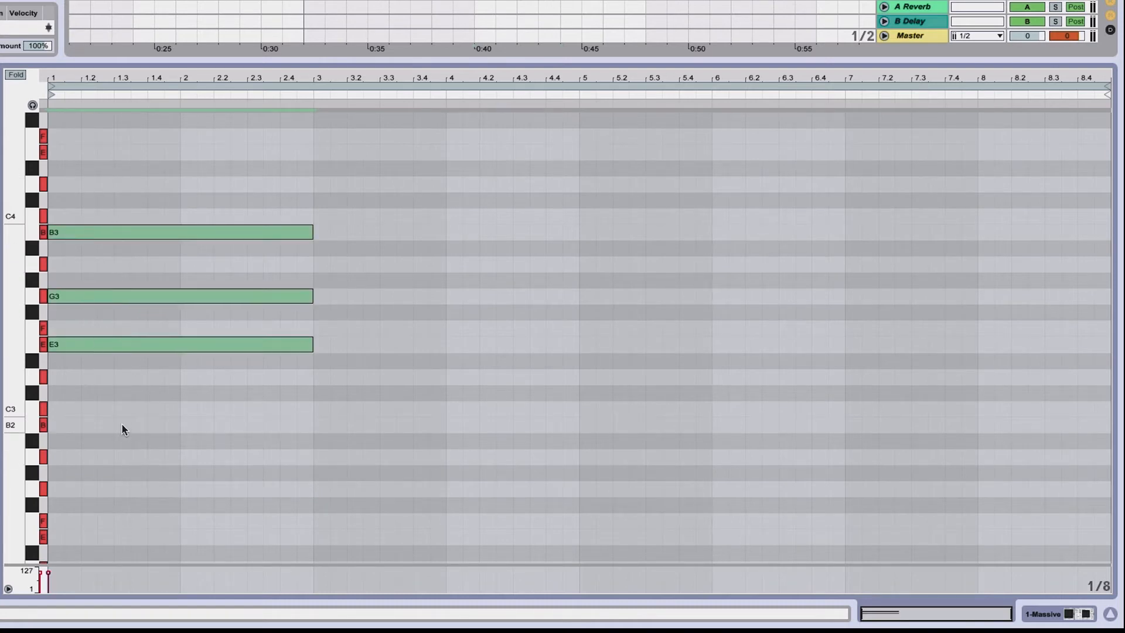
{"action": "left_click", "coordinate": [450, 196]}
{"action": "key", "text": "ctrl+v"}
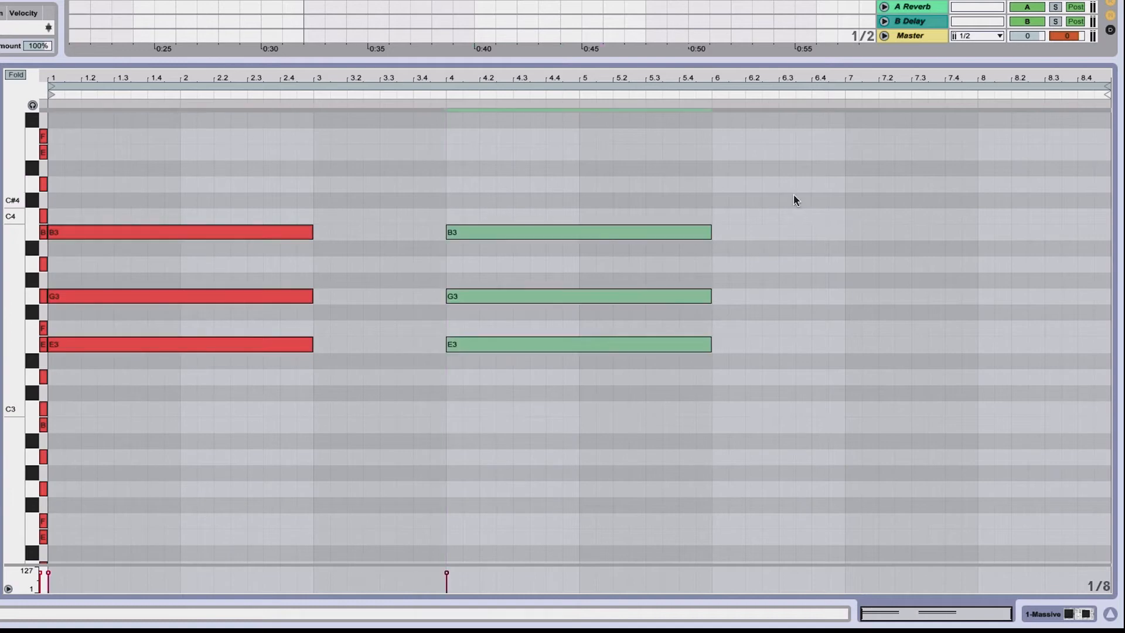
{"action": "left_click", "coordinate": [838, 178]}
{"action": "key", "text": "ctrl+v"}
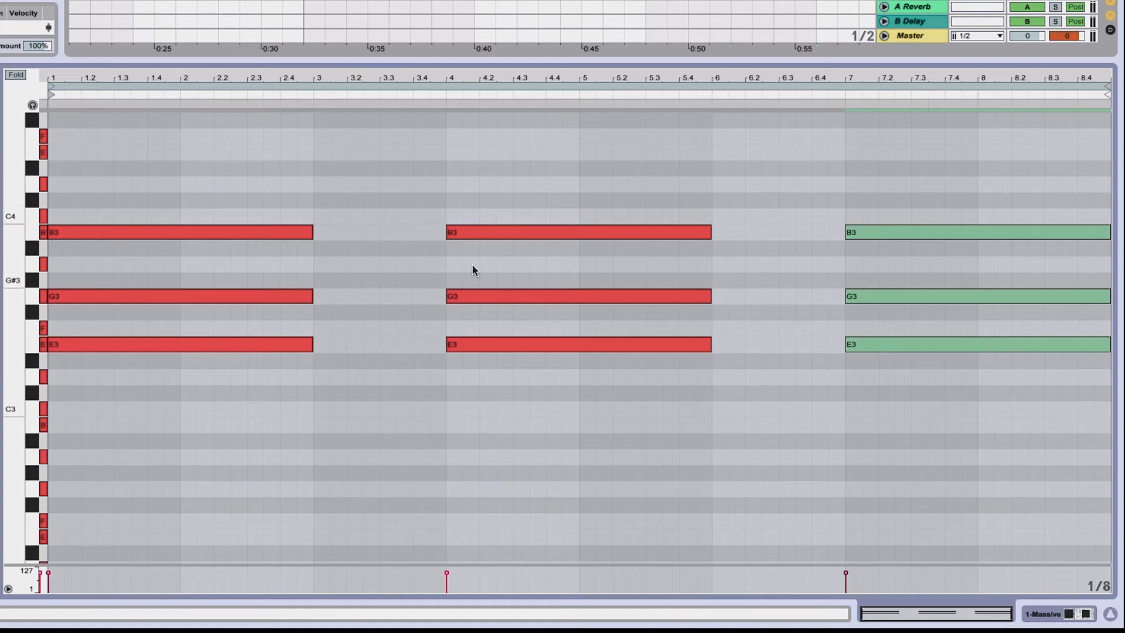
Raise the E3 of the bar-4 chord an octave to E4, making a first inversion
{"action": "left_click", "coordinate": [424, 336]}
{"action": "left_click_drag", "start_coordinate": [424, 337], "coordinate": [542, 365]}
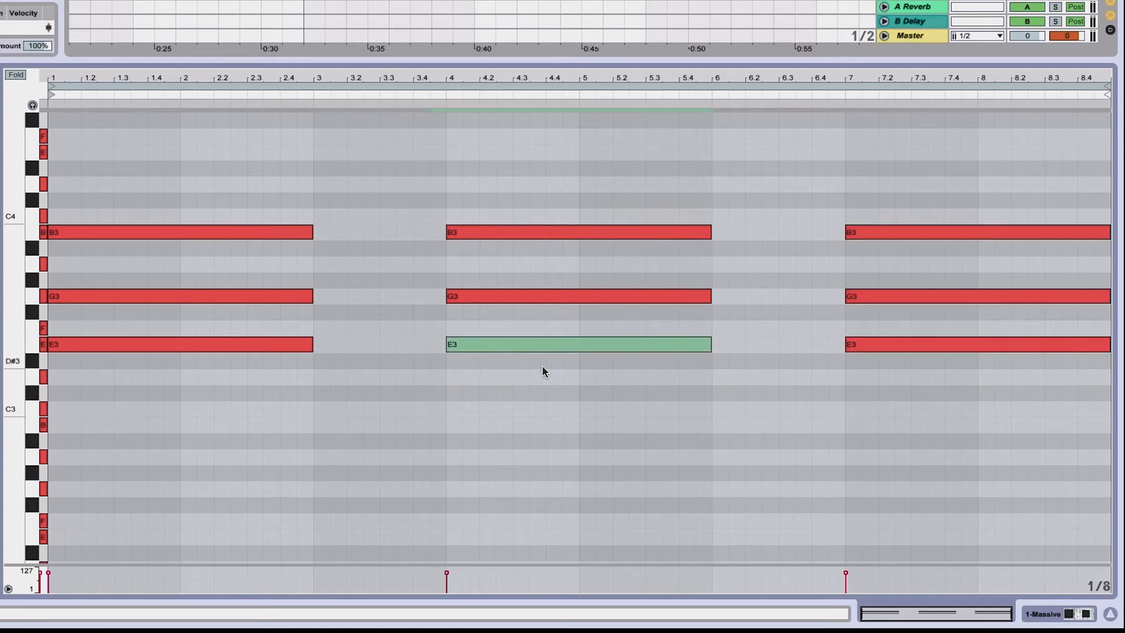
{"action": "key", "text": "shift+Up"}
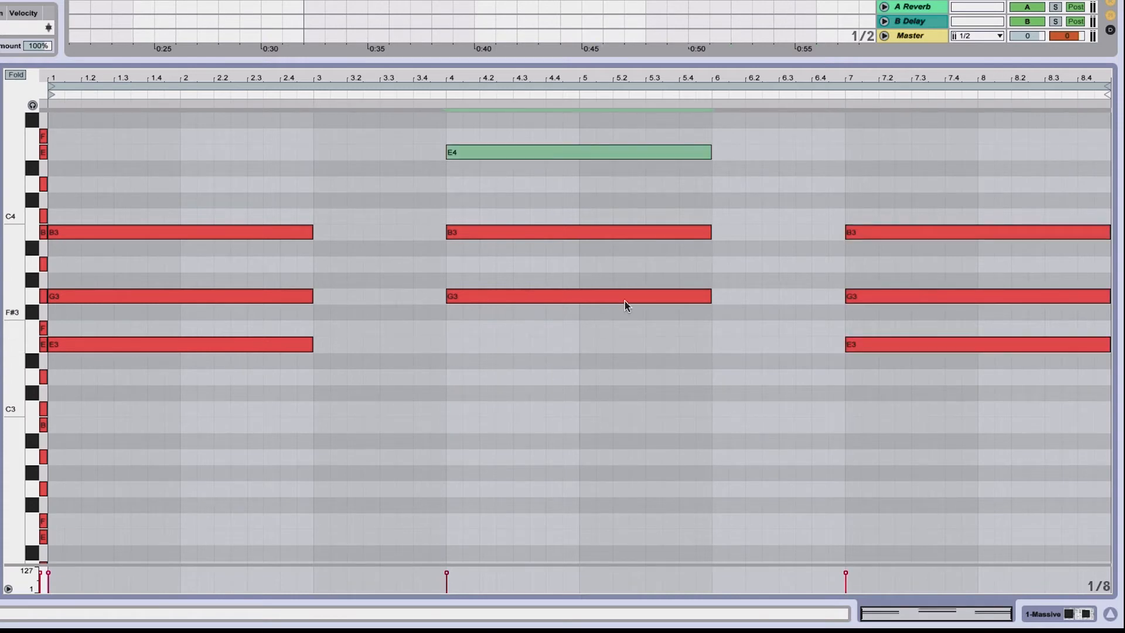
Raise the E3 and G3 of the bar-7 chord an octave to E4 and G4, making a second inversion
{"action": "left_click_drag", "start_coordinate": [823, 279], "coordinate": [936, 369]}
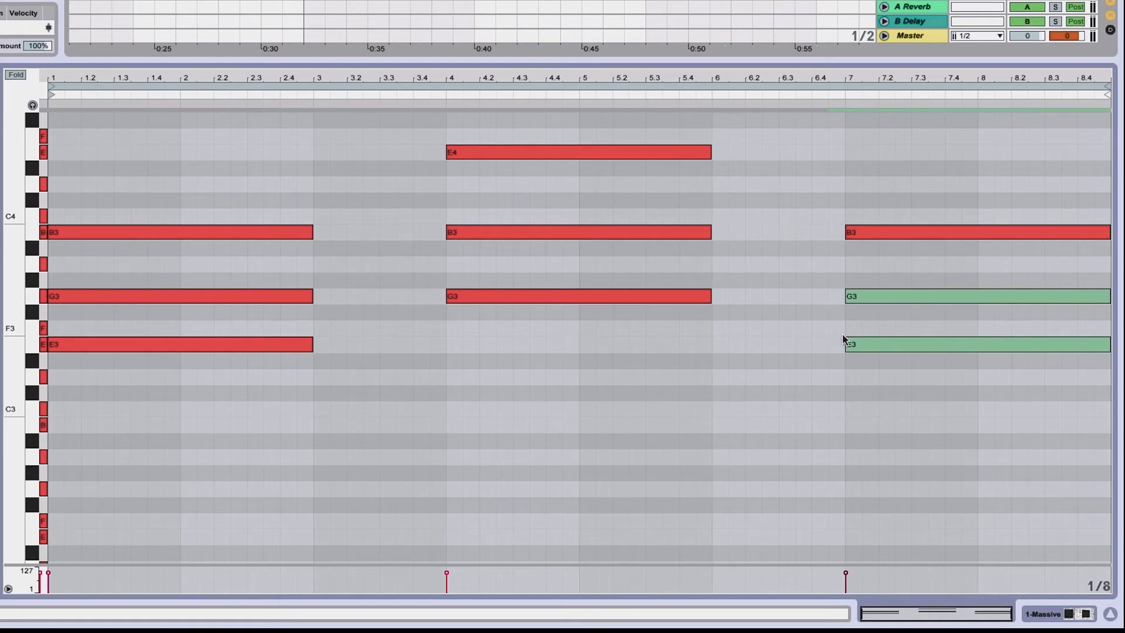
{"action": "key", "text": "shift+Up"}
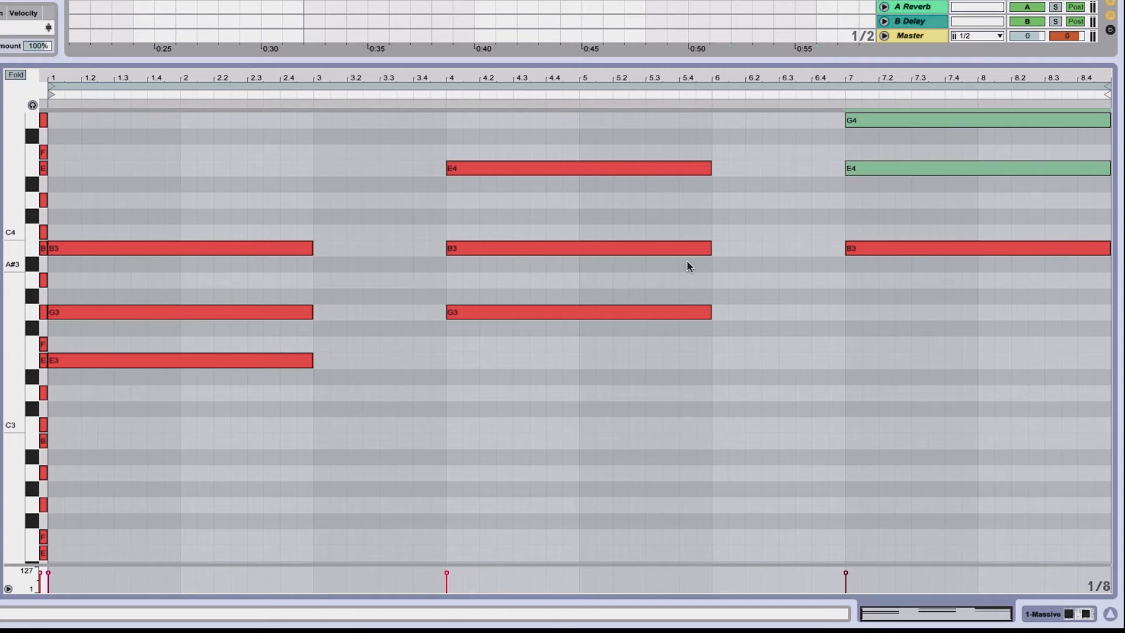
Play the clip and shift the whole bar-7 chord down an octave to B2, E3 and G3
{"action": "key", "text": "space"}
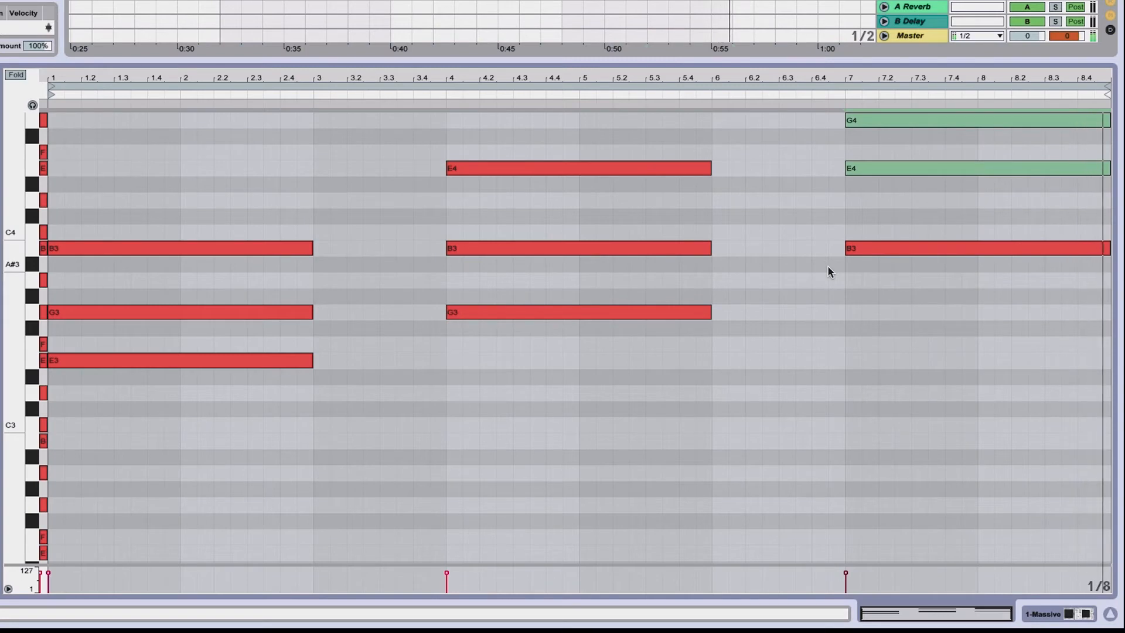
{"action": "left_click_drag", "start_coordinate": [841, 281], "coordinate": [882, 105]}
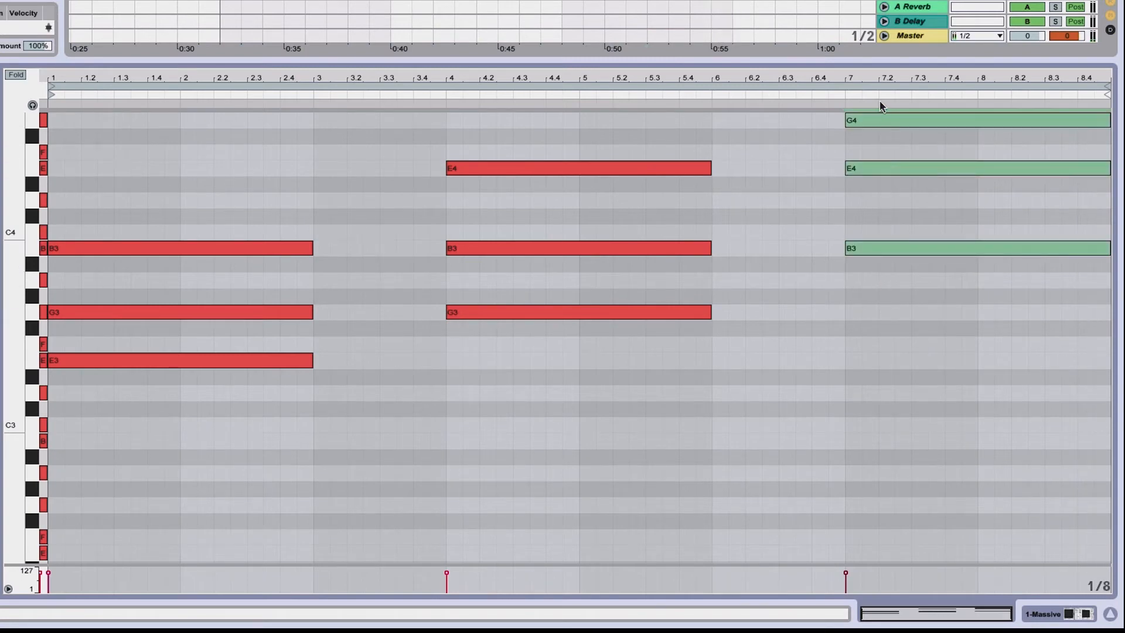
{"action": "key", "text": "shift+Up"}
{"action": "key", "text": "shift+Down"}
{"action": "key", "text": "shift+Down"}
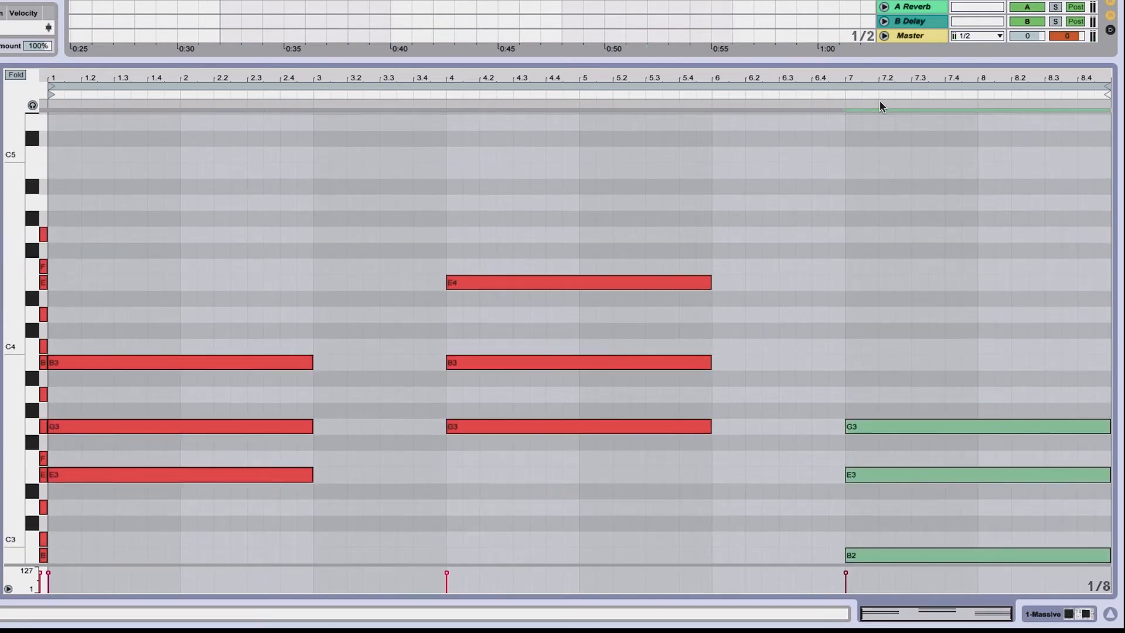
Enlarge the note editor and examine the chords of the progression clip
{"action": "scroll", "coordinate": [871, 113], "scroll_direction": "down", "scroll_amount": 2}
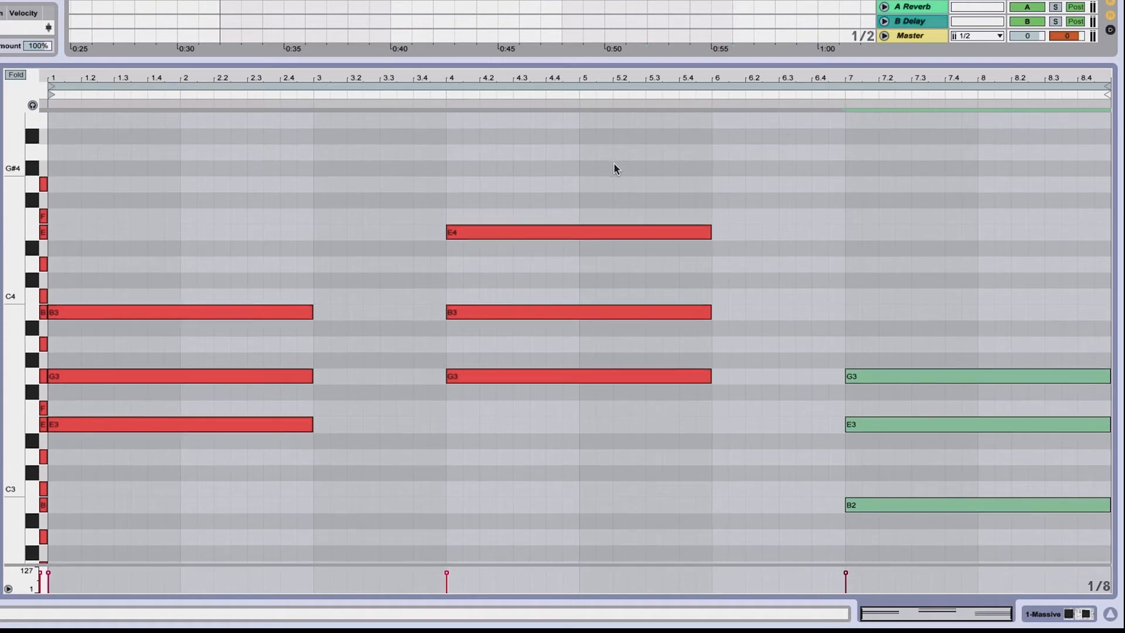
{"action": "left_click_drag", "start_coordinate": [533, 168], "coordinate": [563, 459]}
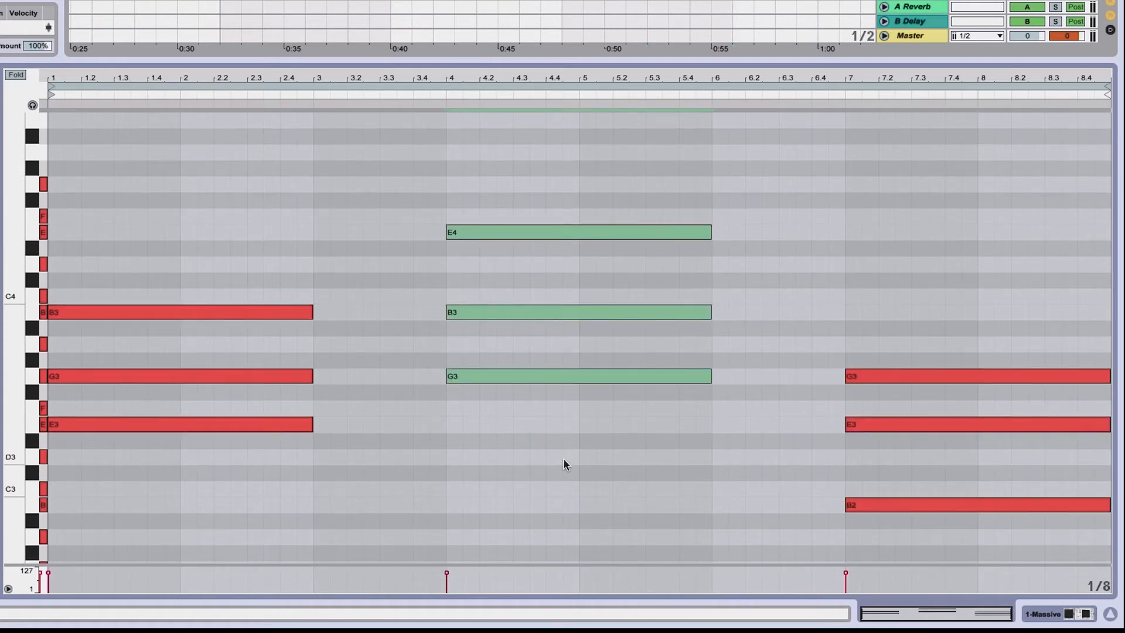
{"action": "left_click_drag", "start_coordinate": [587, 59], "coordinate": [587, 72]}
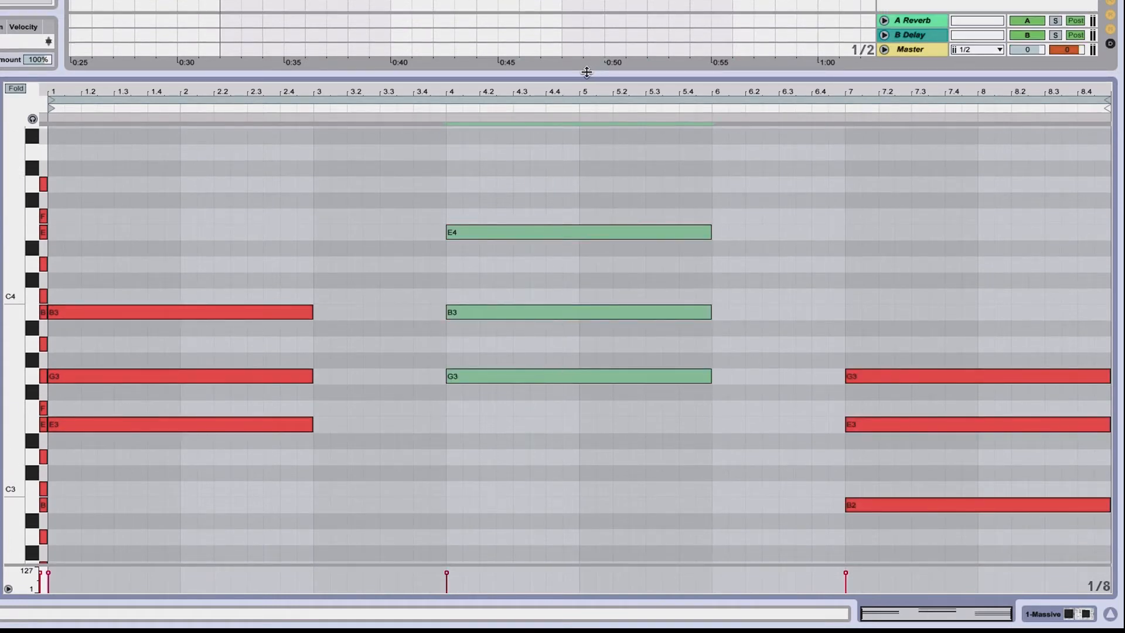
{"action": "scroll", "coordinate": [472, 29], "scroll_direction": "left", "scroll_amount": 6}
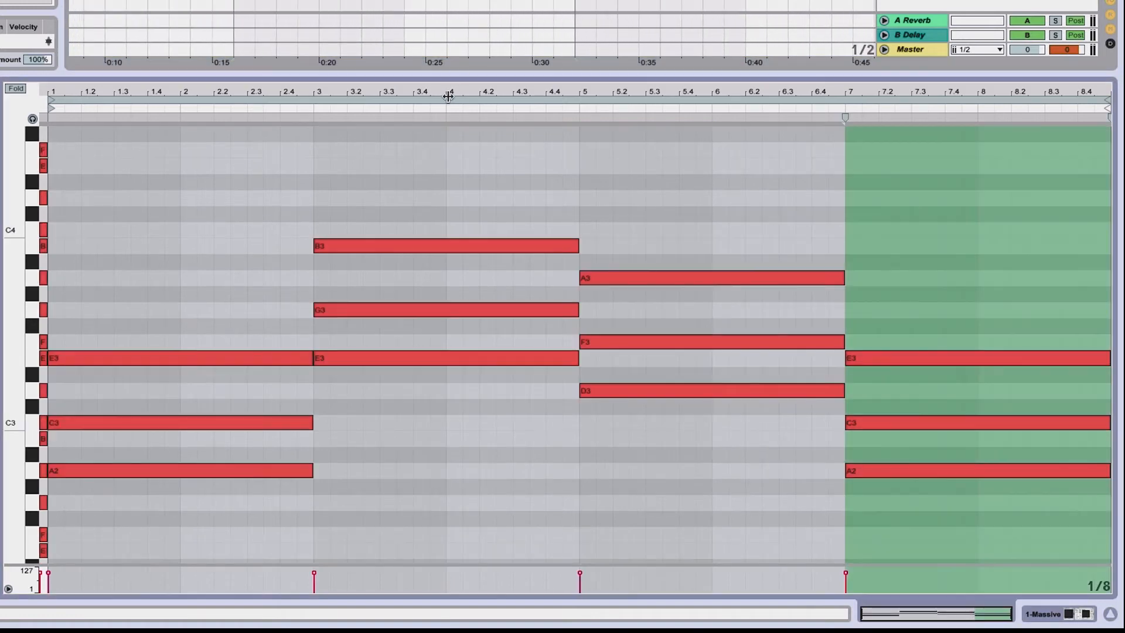
{"action": "left_click_drag", "start_coordinate": [452, 75], "coordinate": [453, 2]}
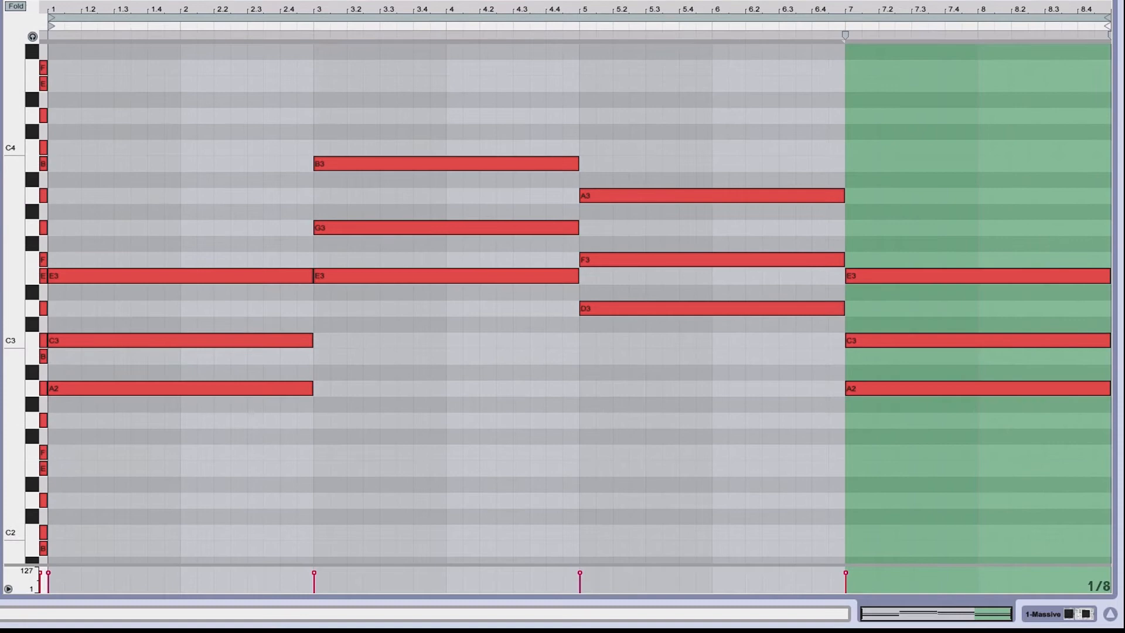
{"action": "left_click", "coordinate": [420, 111]}
{"action": "left_click", "coordinate": [422, 164]}
{"action": "left_click", "coordinate": [409, 325]}
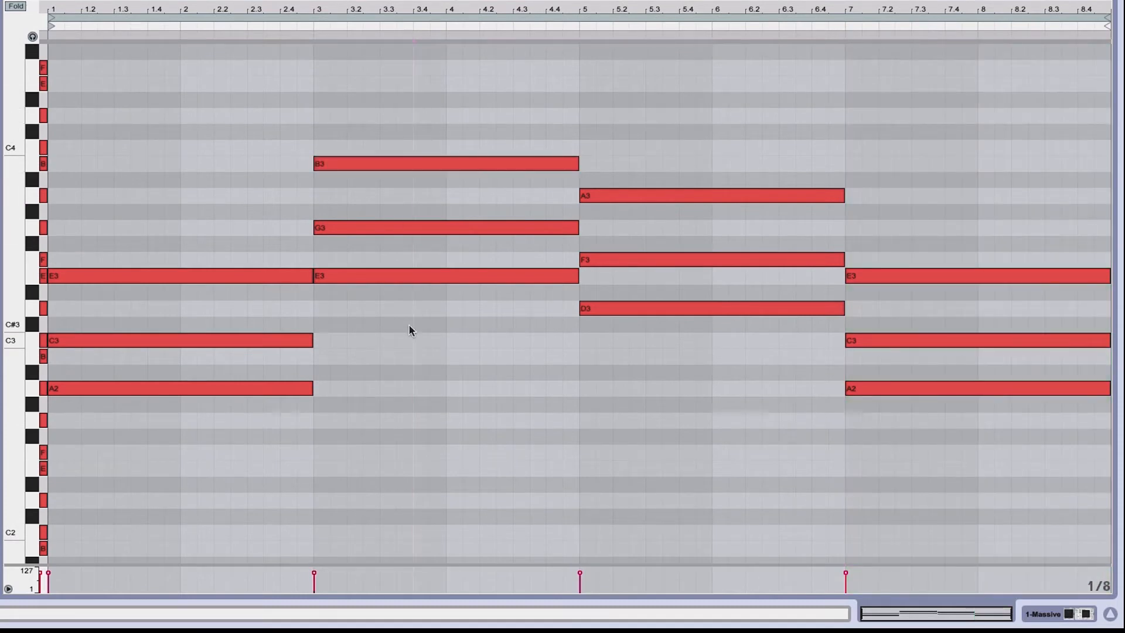
{"action": "left_click_drag", "start_coordinate": [408, 326], "coordinate": [408, 217]}
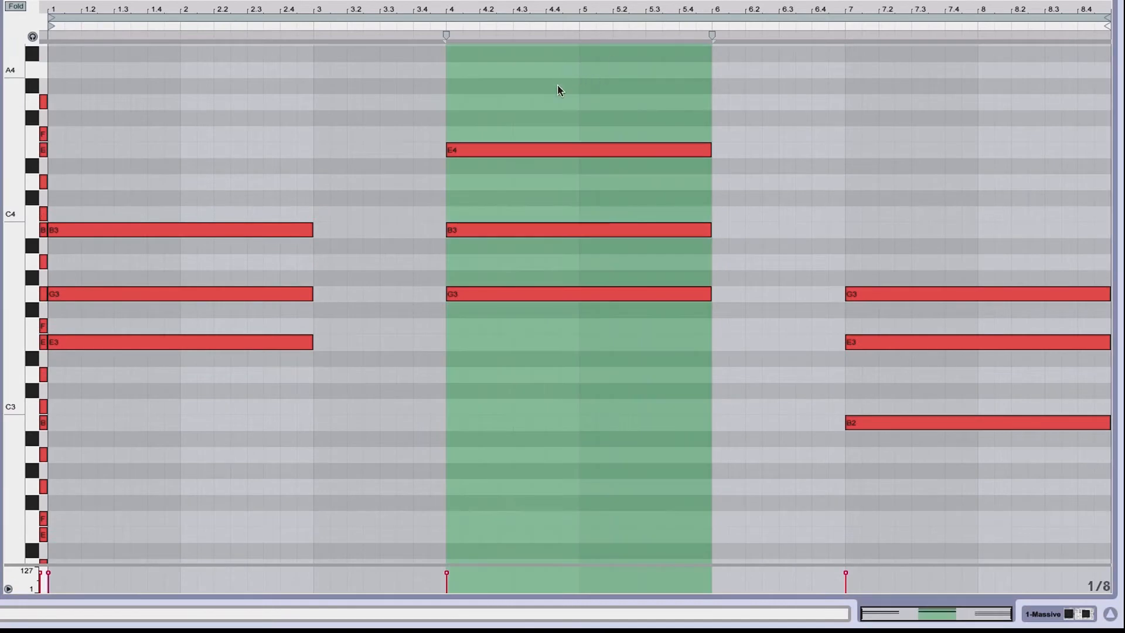
Return the bar-4 E4 to E3 and the bar-7 B2 to B3 in the inversion clip
{"action": "left_click", "coordinate": [555, 150]}
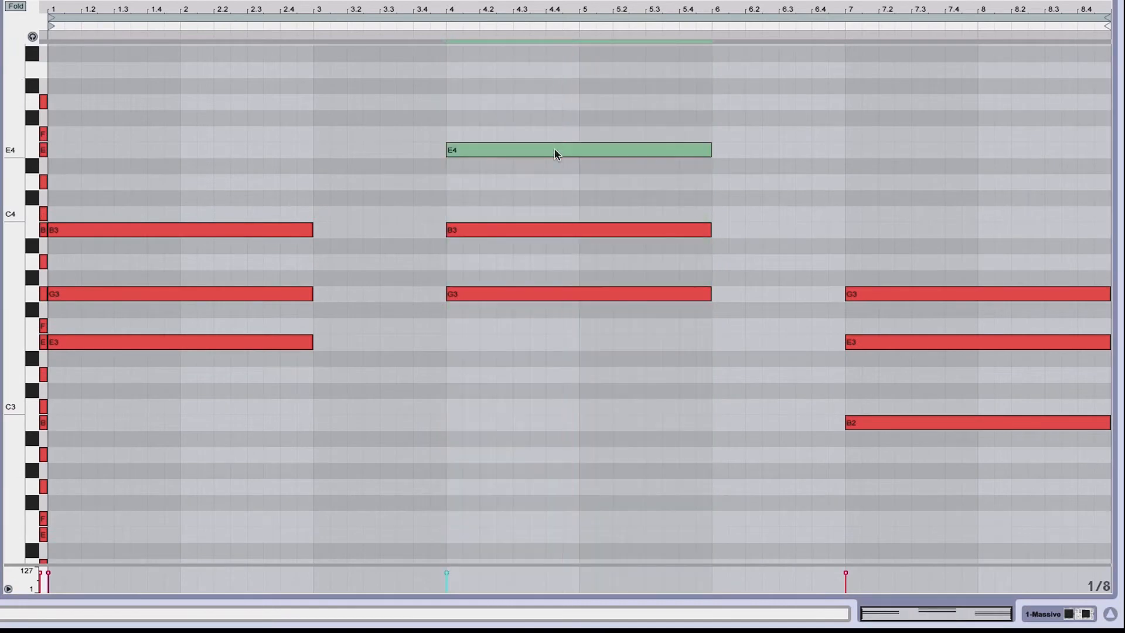
{"action": "key", "text": "shift+Down"}
{"action": "left_click", "coordinate": [900, 423]}
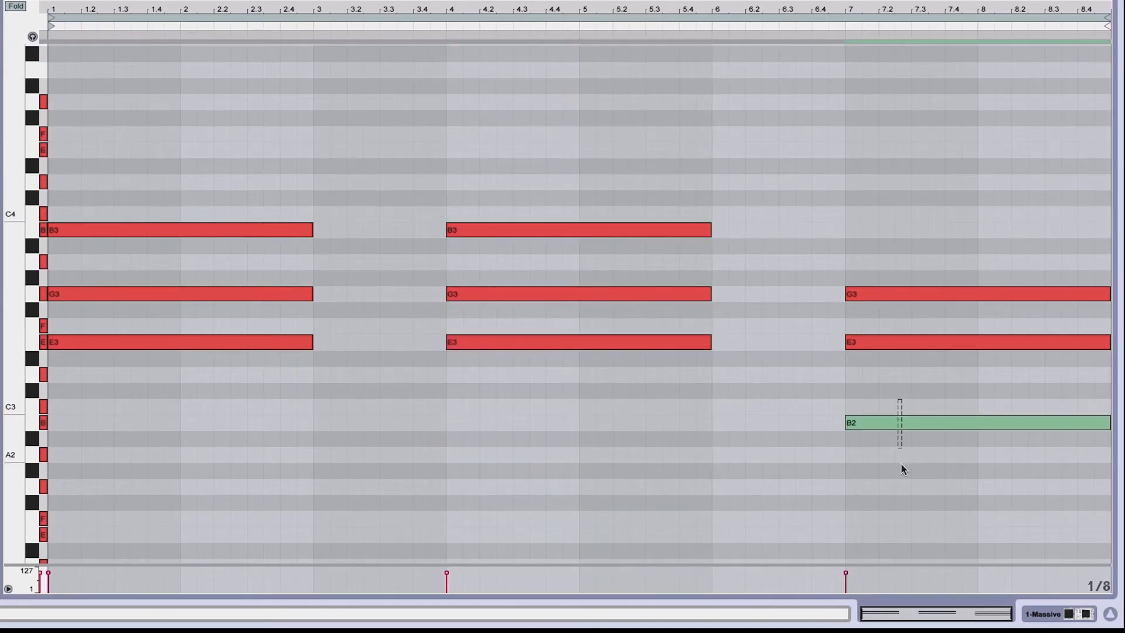
{"action": "key", "text": "shift+Up"}
Lower the bar-4 B3 to B2 and raise the bar-7 E3 and G3 an octave to E4 and G4
{"action": "left_click", "coordinate": [498, 205]}
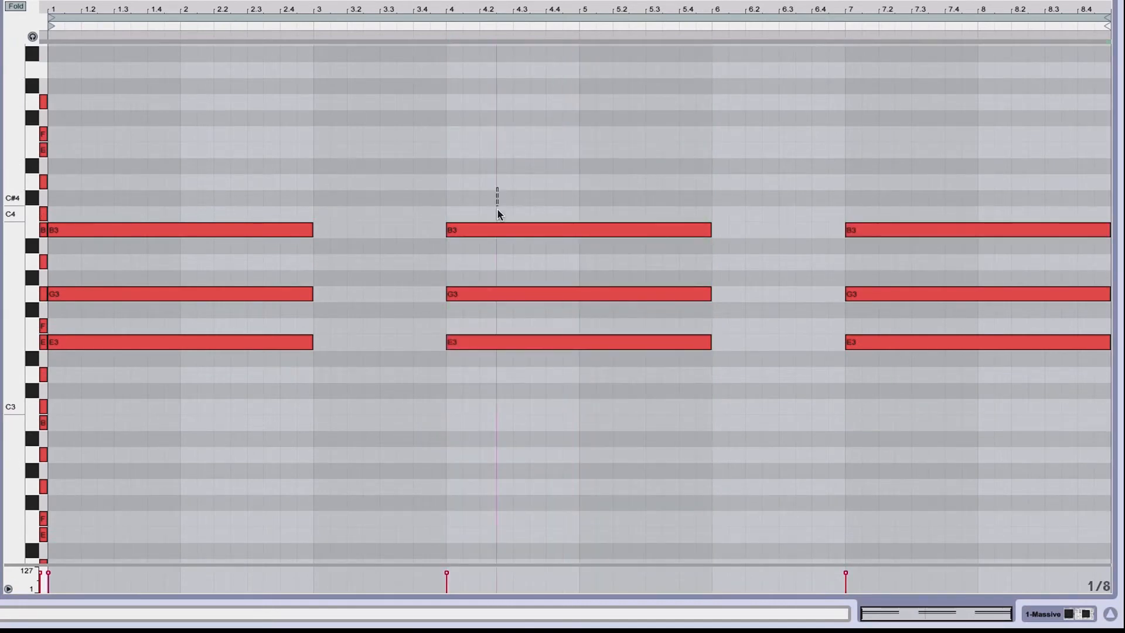
{"action": "left_click", "coordinate": [499, 229]}
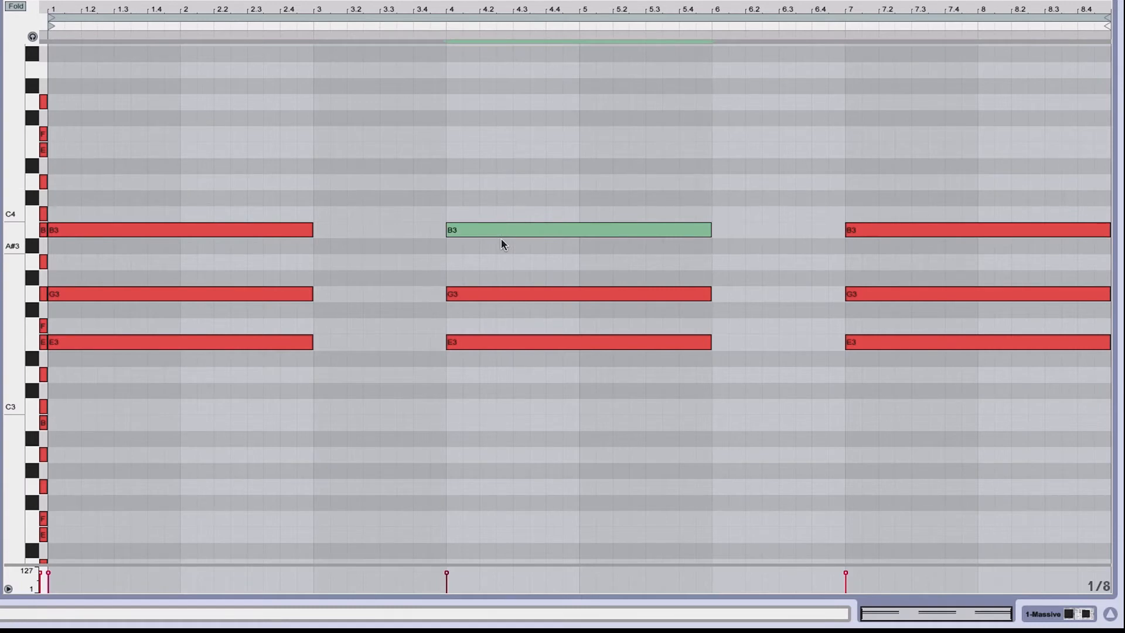
{"action": "key", "text": "shift+Down"}
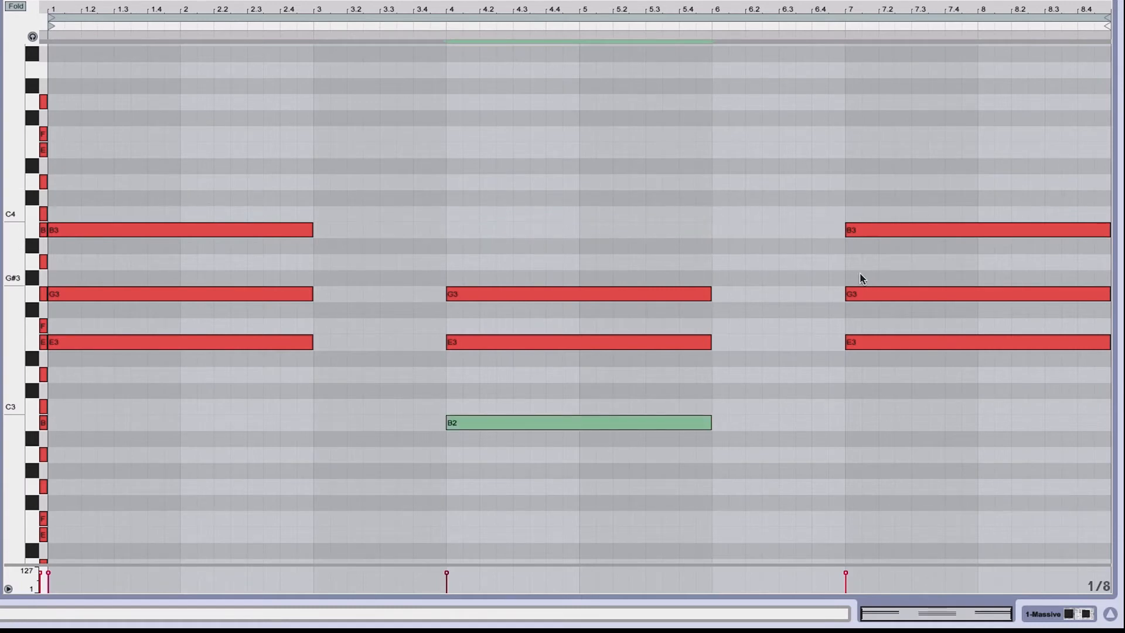
{"action": "left_click_drag", "start_coordinate": [860, 274], "coordinate": [950, 359]}
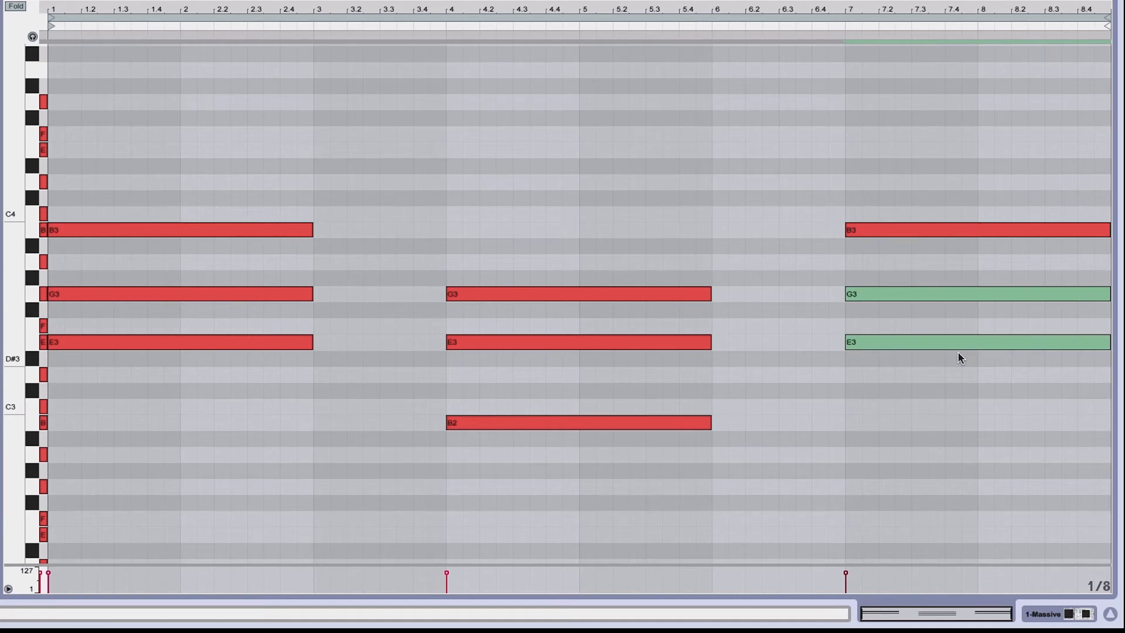
{"action": "key", "text": "shift+Up"}
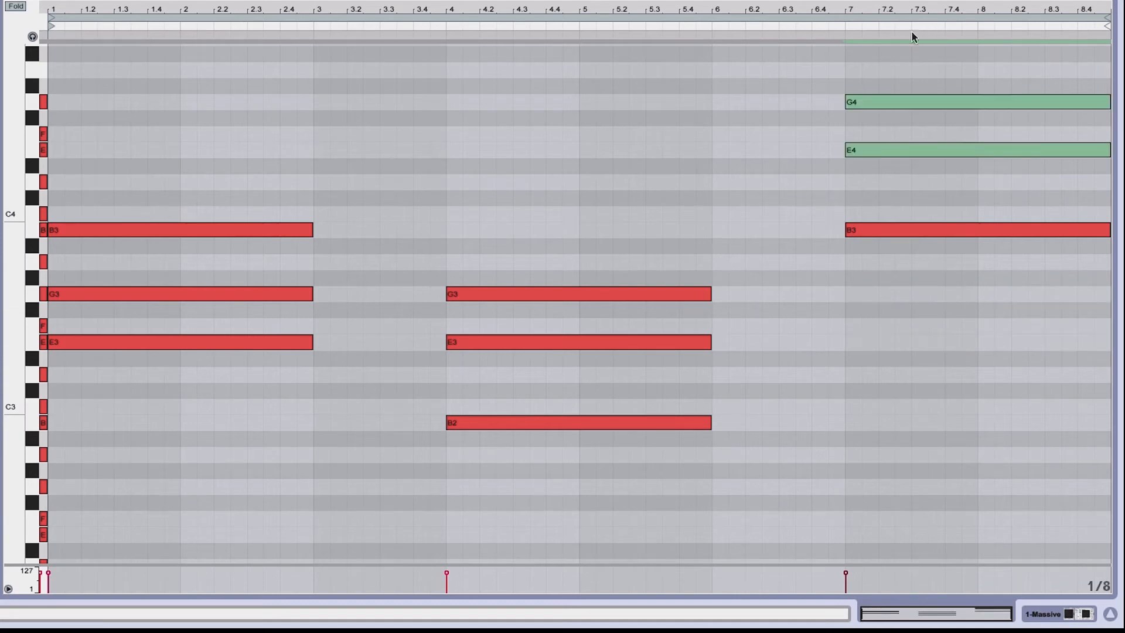
Revoice the bar-3 E minor chord of the progression as B2, E3 and G3
{"action": "left_click_drag", "start_coordinate": [898, 63], "coordinate": [948, 291]}
{"action": "key", "text": "shift+Down"}
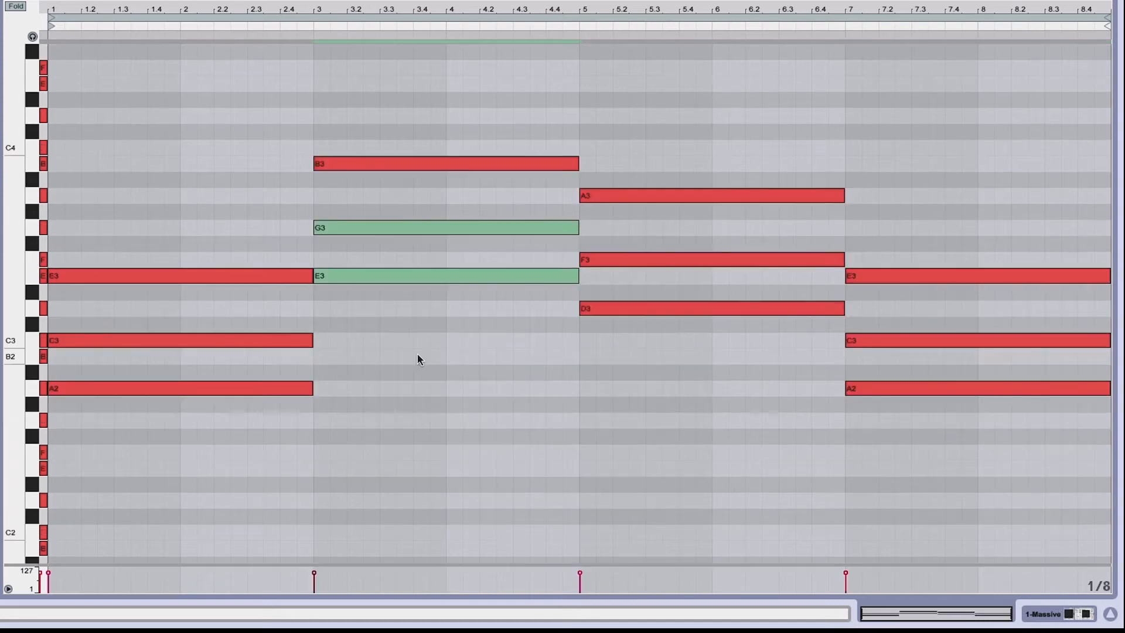
{"action": "key", "text": "shift+Up"}
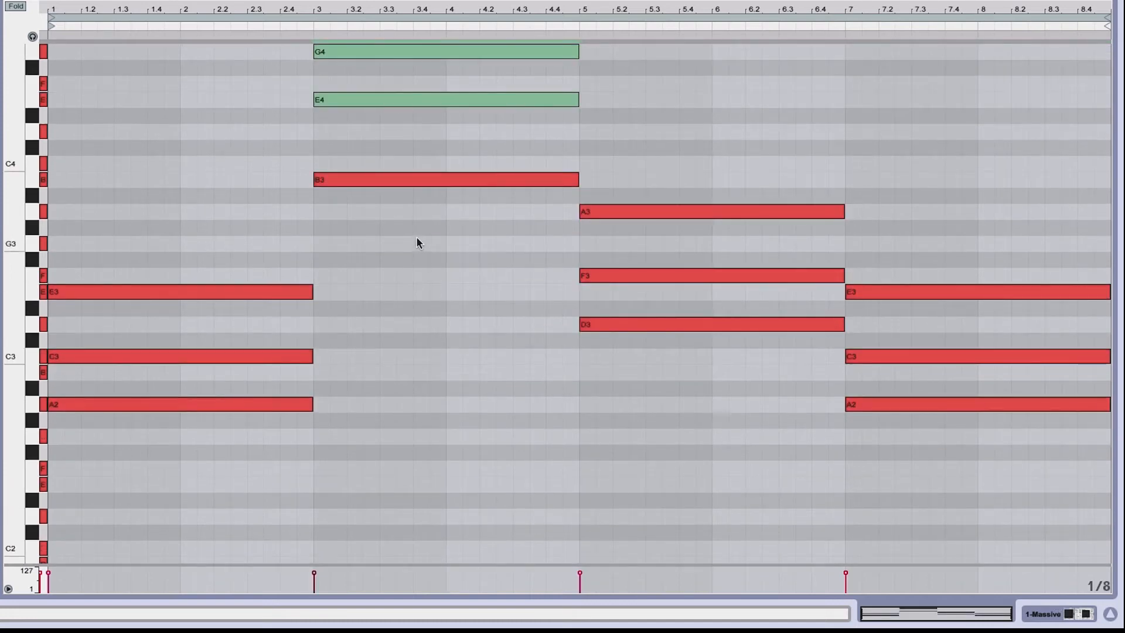
{"action": "left_click_drag", "start_coordinate": [416, 237], "coordinate": [414, 35]}
{"action": "key", "text": "shift+Down"}
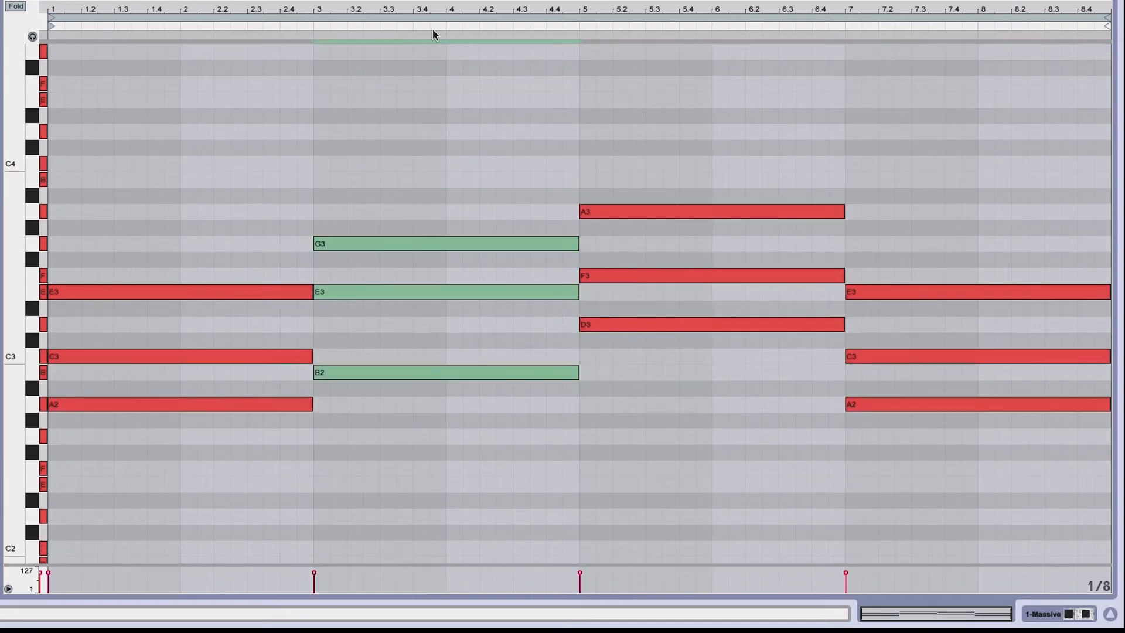
Revoice the bar-5 D minor chord by dropping its A3 an octave to A2
{"action": "left_click_drag", "start_coordinate": [638, 245], "coordinate": [654, 270]}
{"action": "key", "text": "shift+Up"}
{"action": "left_click_drag", "start_coordinate": [656, 212], "coordinate": [636, 31]}
{"action": "key", "text": "shift+Down"}
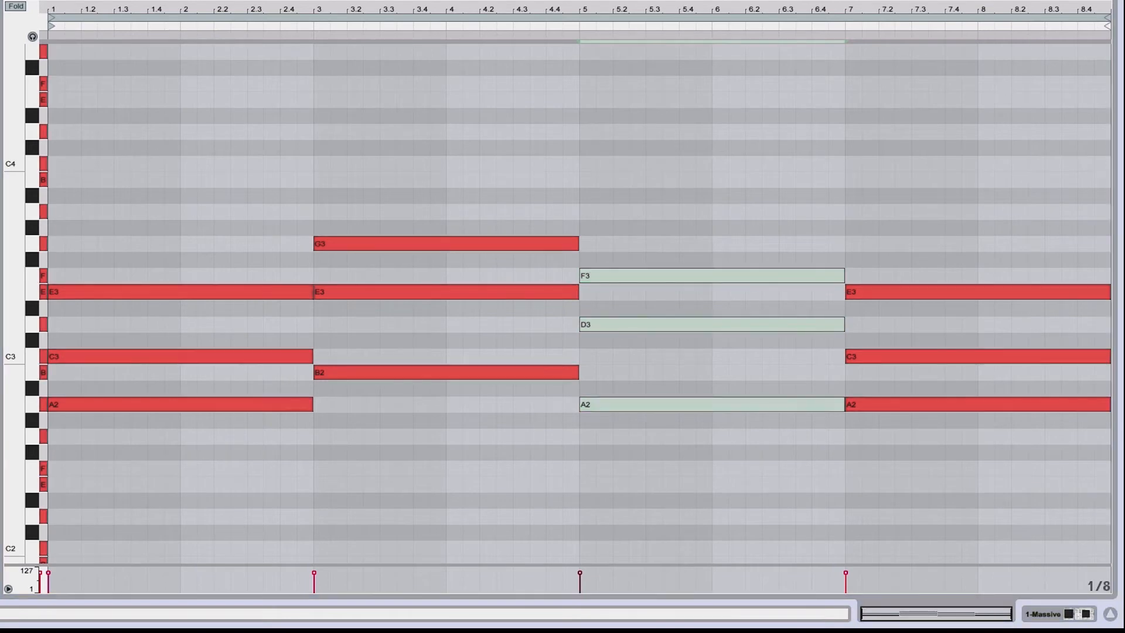
Play back the revoiced chord progression
{"action": "key", "text": "space"}
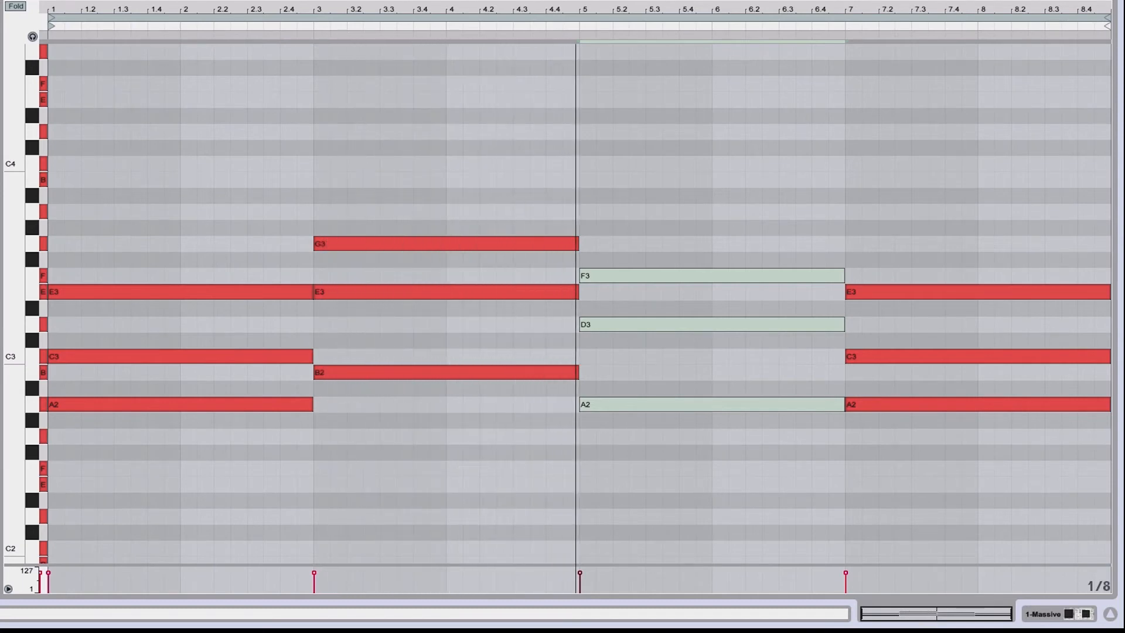
{"action": "left_click", "coordinate": [329, 5]}
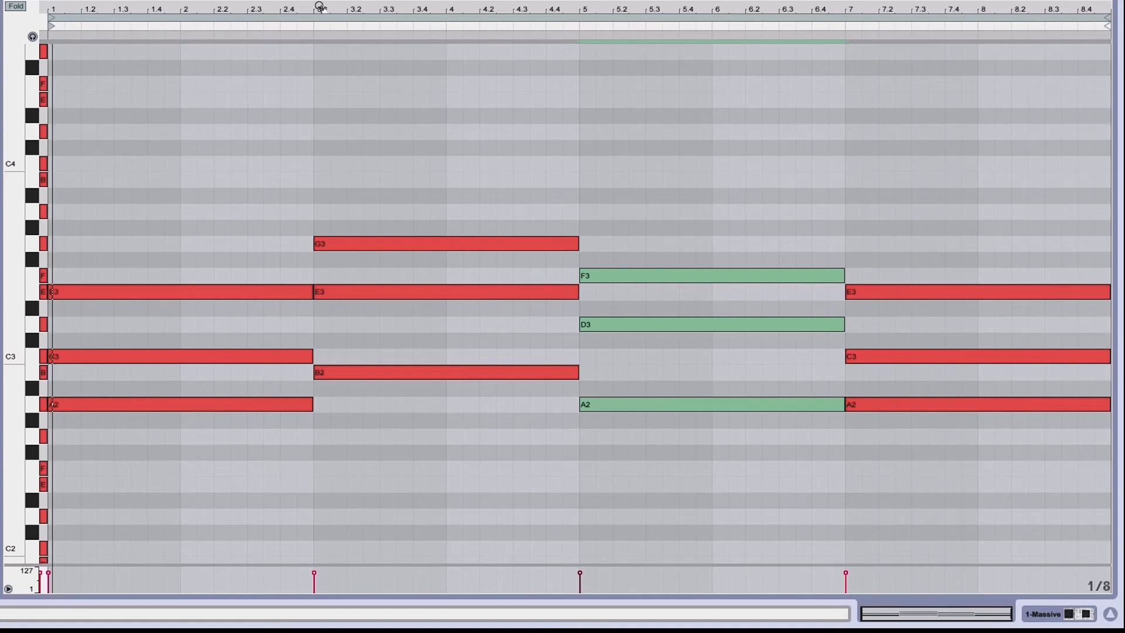
Add bass notes under the chords: A1 spanning bars 1 to 3 and E2 spanning bars 3 to 5
{"action": "left_click", "coordinate": [319, 7]}
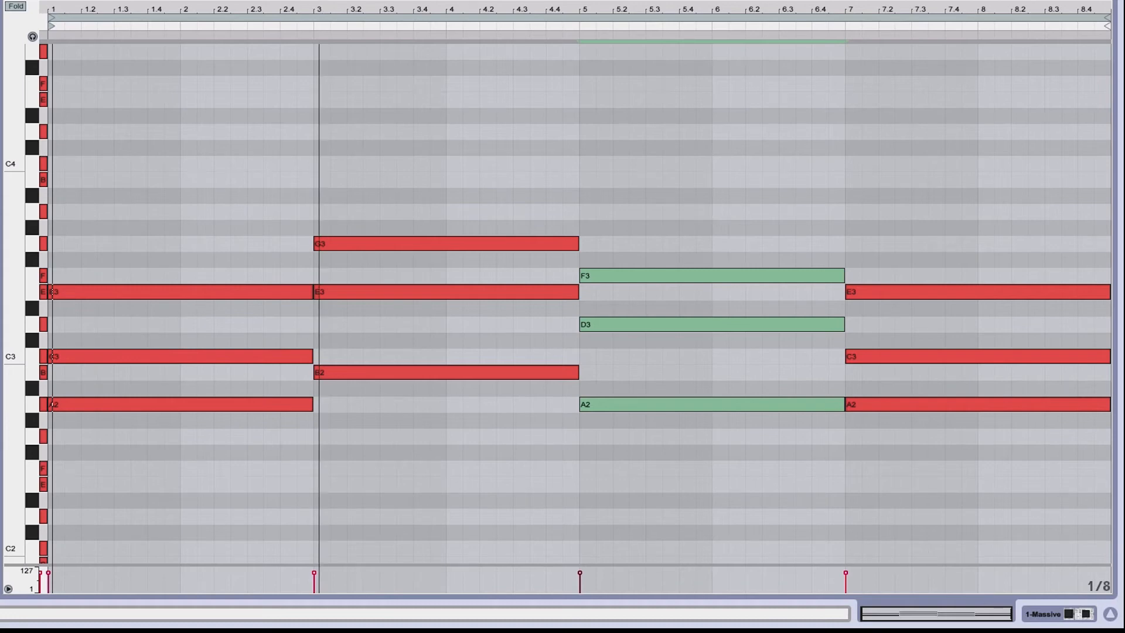
{"action": "left_click_drag", "start_coordinate": [12, 221], "coordinate": [11, 81]}
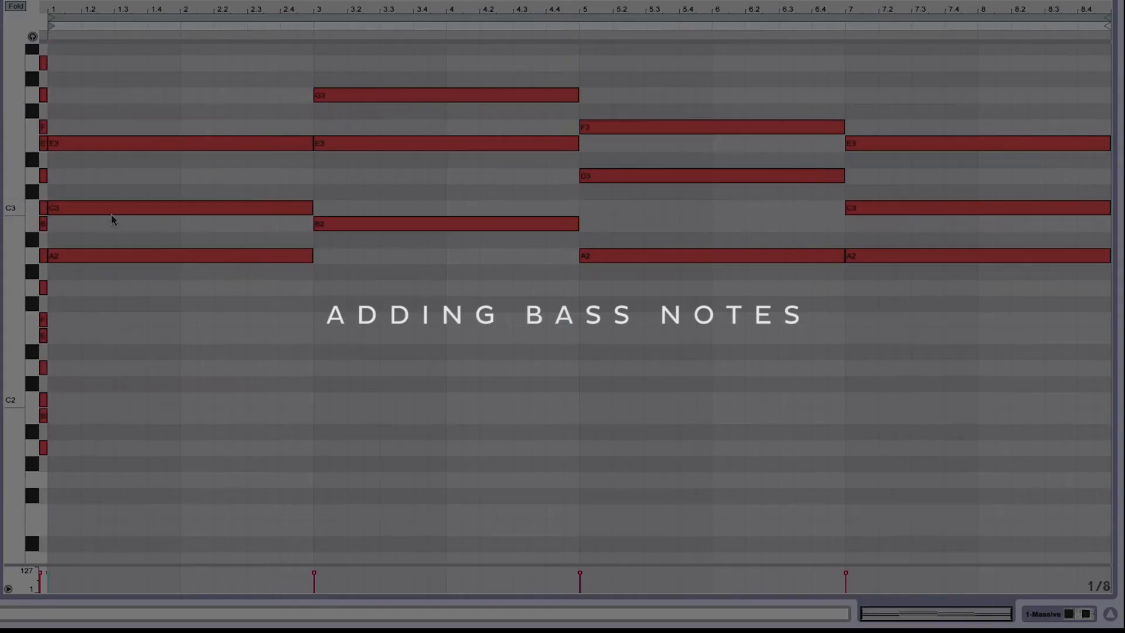
{"action": "left_click", "coordinate": [51, 443]}
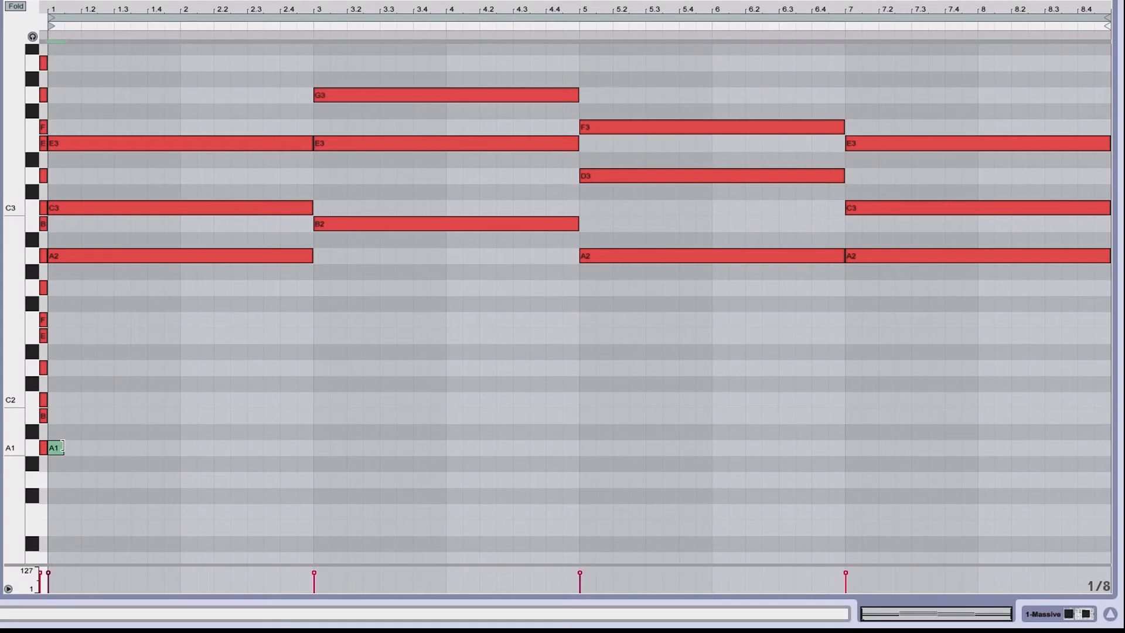
{"action": "left_click_drag", "start_coordinate": [62, 447], "coordinate": [313, 446]}
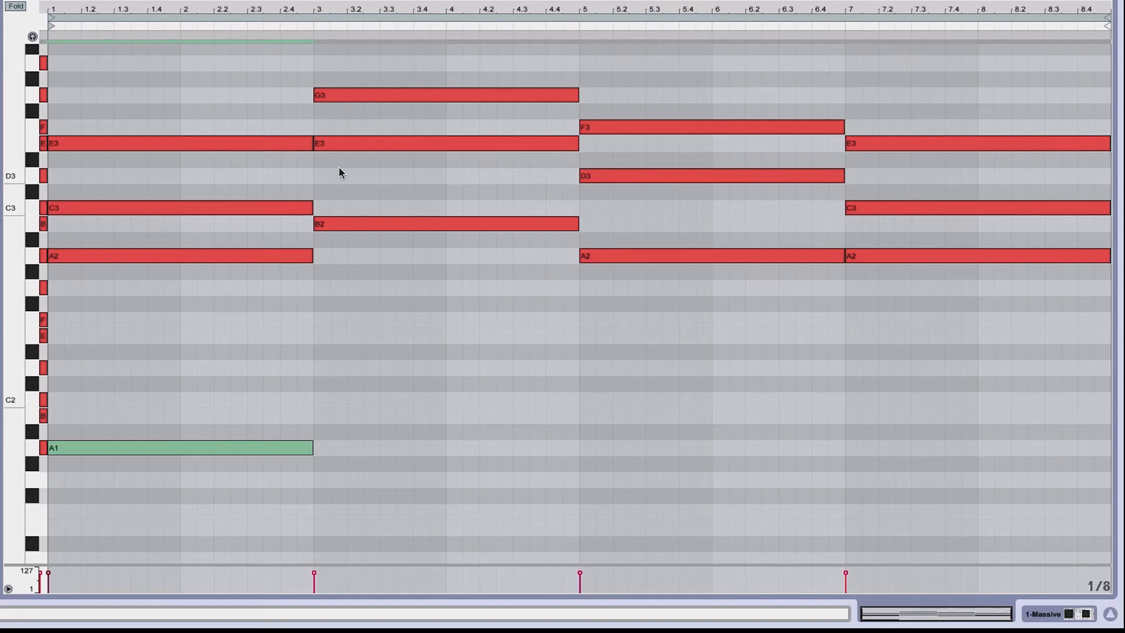
{"action": "double_click", "coordinate": [311, 333]}
{"action": "left_click_drag", "start_coordinate": [311, 333], "coordinate": [574, 337]}
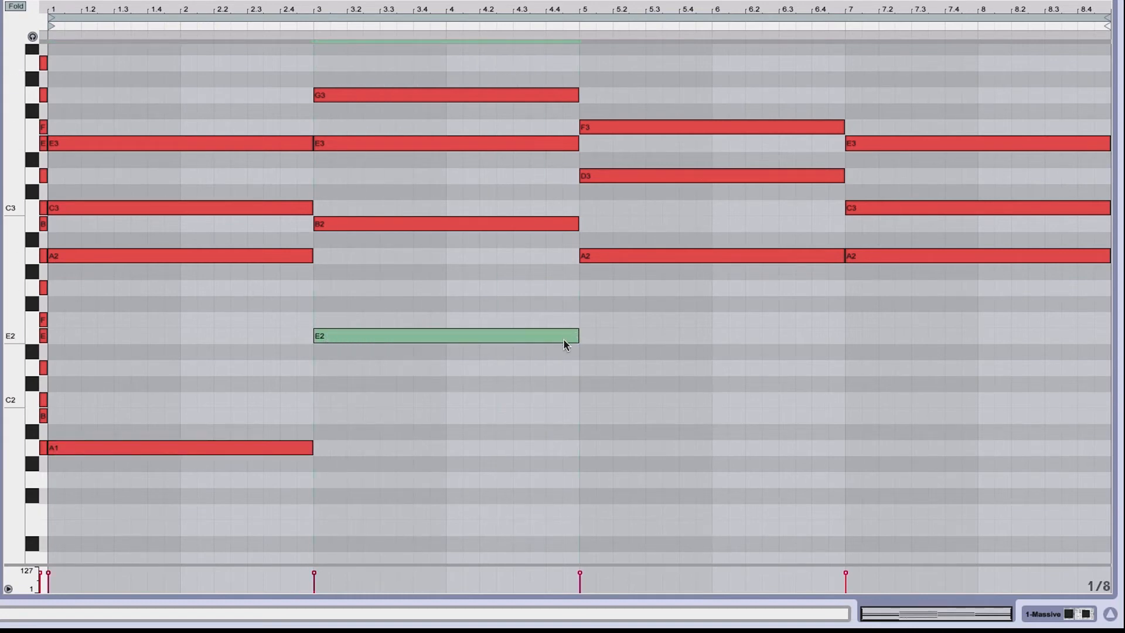
Add a D2 bass note across bars 5 to 7 and an A1 bass note across bars 7 to 9, then play the clip
{"action": "double_click", "coordinate": [589, 367]}
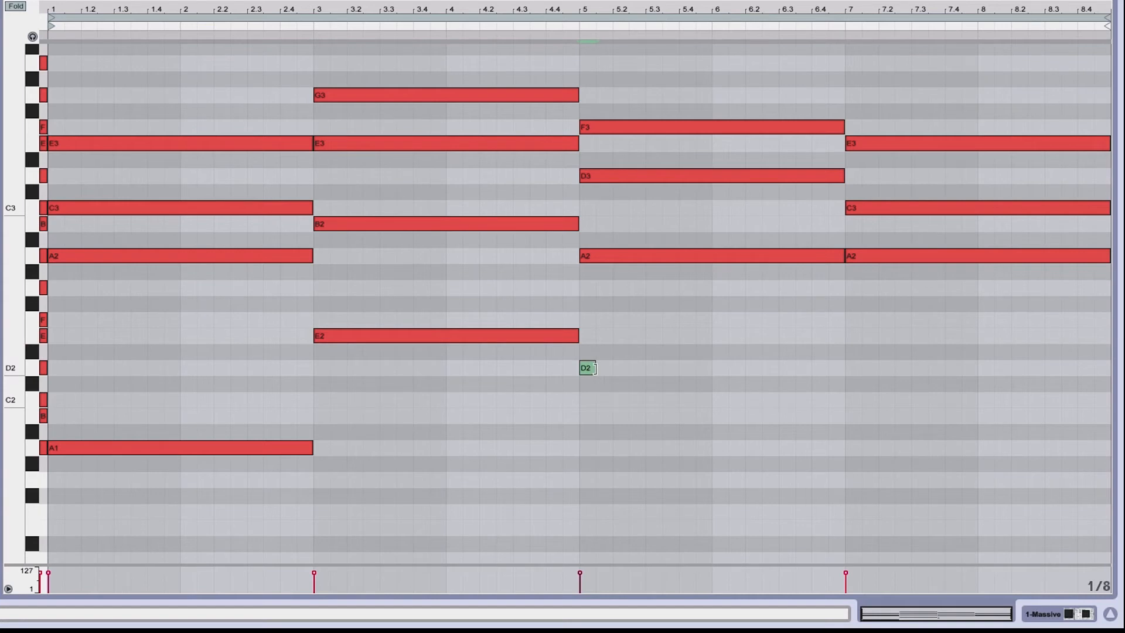
{"action": "left_click_drag", "start_coordinate": [596, 368], "coordinate": [846, 368]}
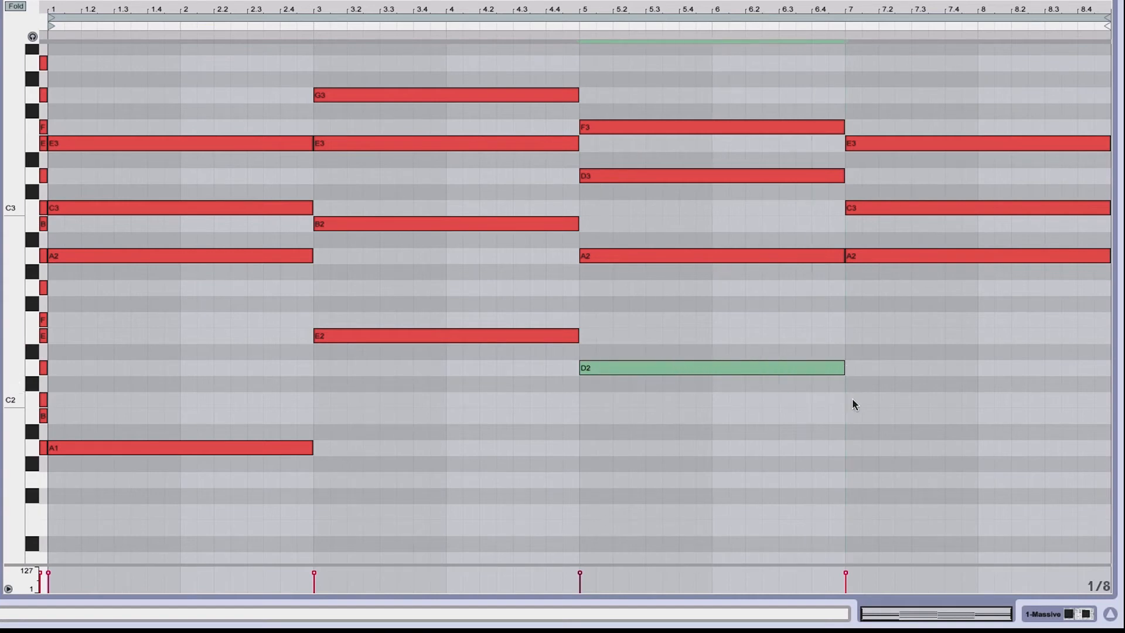
{"action": "double_click", "coordinate": [853, 448]}
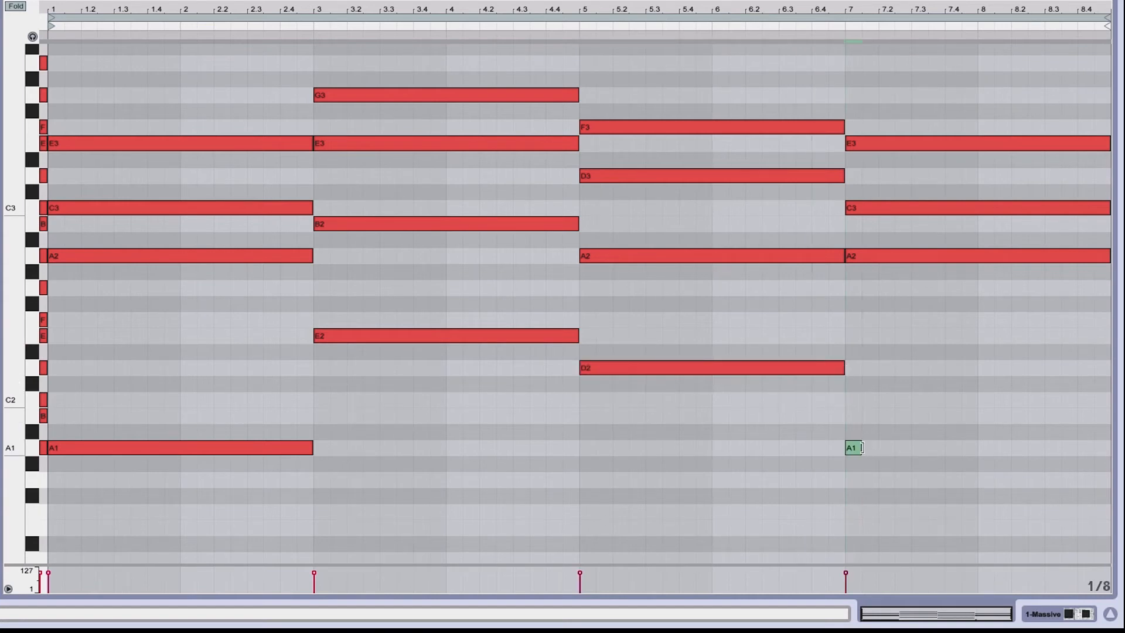
{"action": "left_click_drag", "start_coordinate": [861, 448], "coordinate": [1110, 448]}
{"action": "key", "text": "space"}
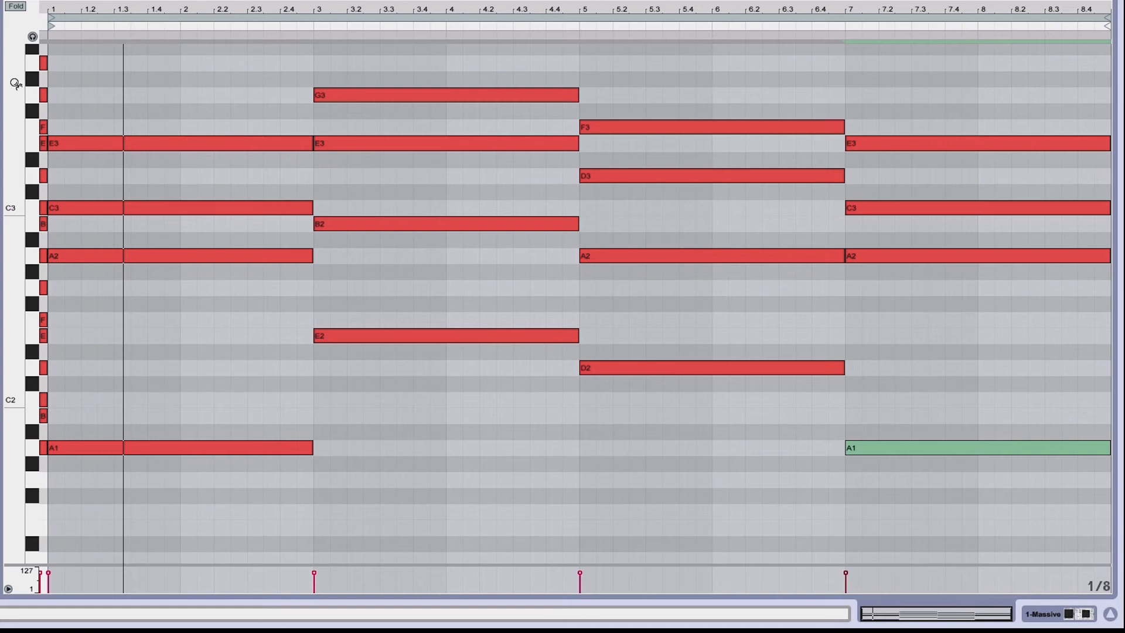
Add a G3 to the bar-1 chord spanning bars 1 to 3 and play back the chord
{"action": "left_click_drag", "start_coordinate": [15, 83], "coordinate": [15, 190]}
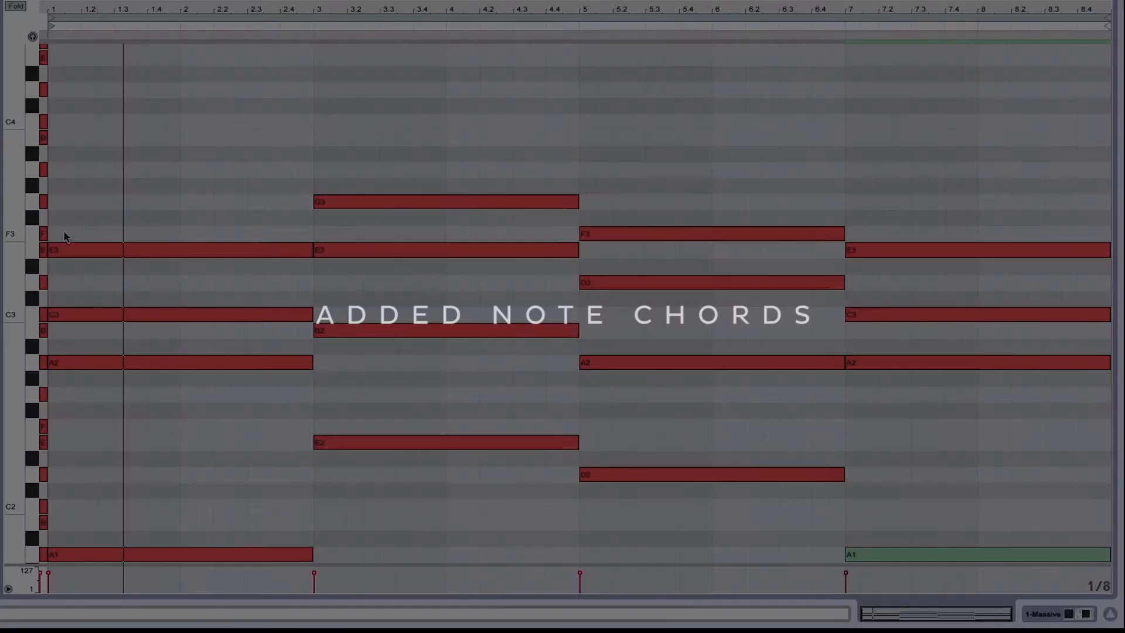
{"action": "left_click_drag", "start_coordinate": [86, 389], "coordinate": [124, 228]}
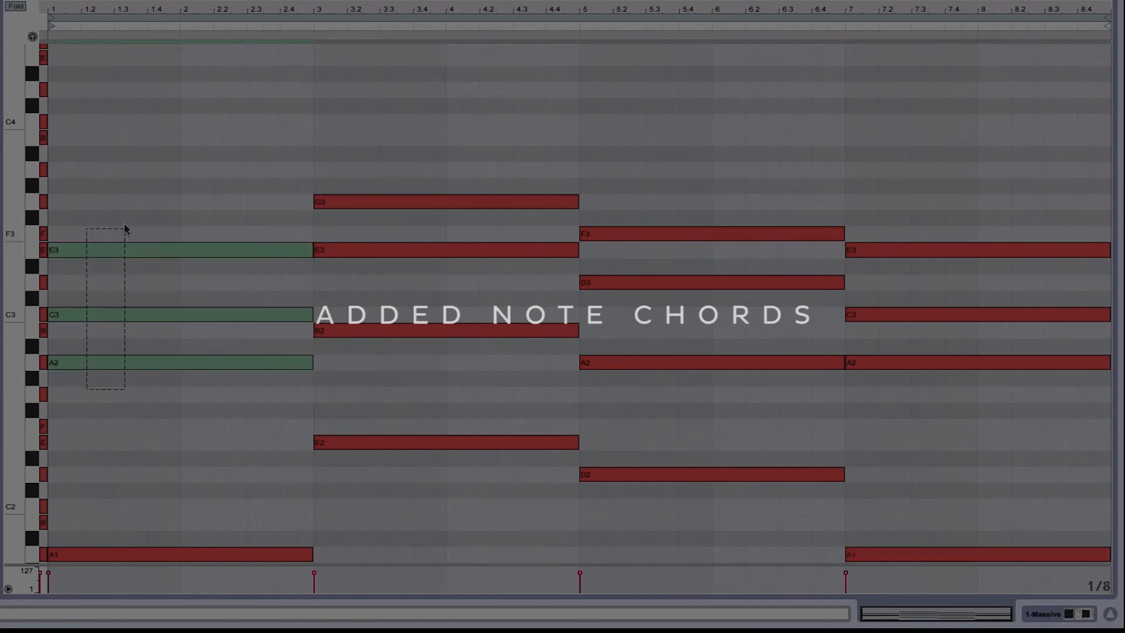
{"action": "double_click", "coordinate": [57, 202]}
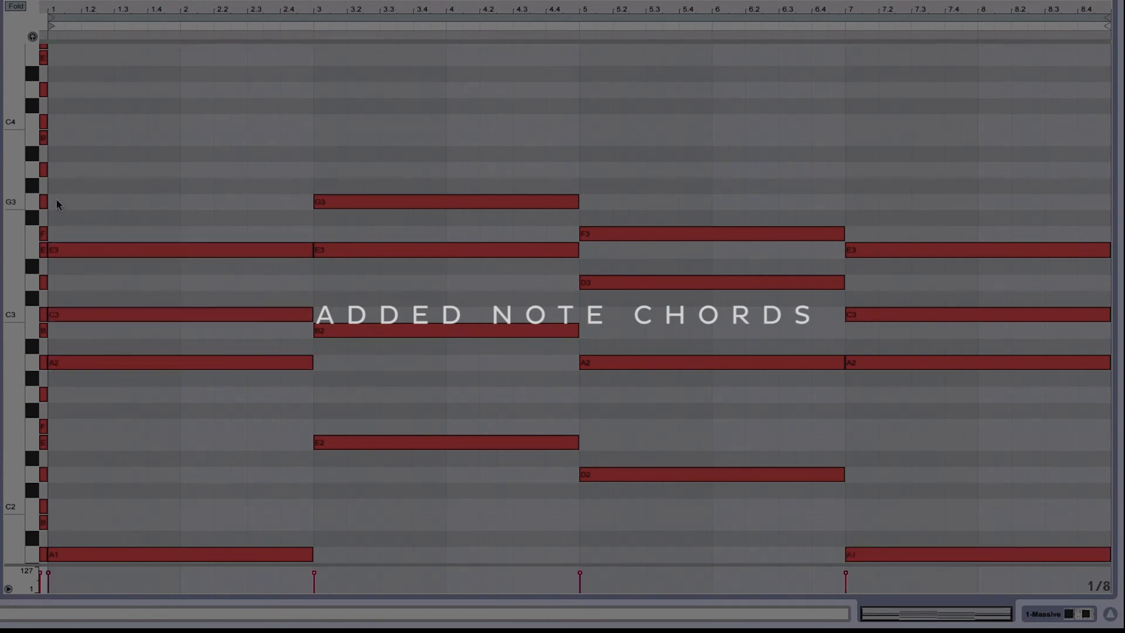
{"action": "left_click_drag", "start_coordinate": [56, 201], "coordinate": [307, 202]}
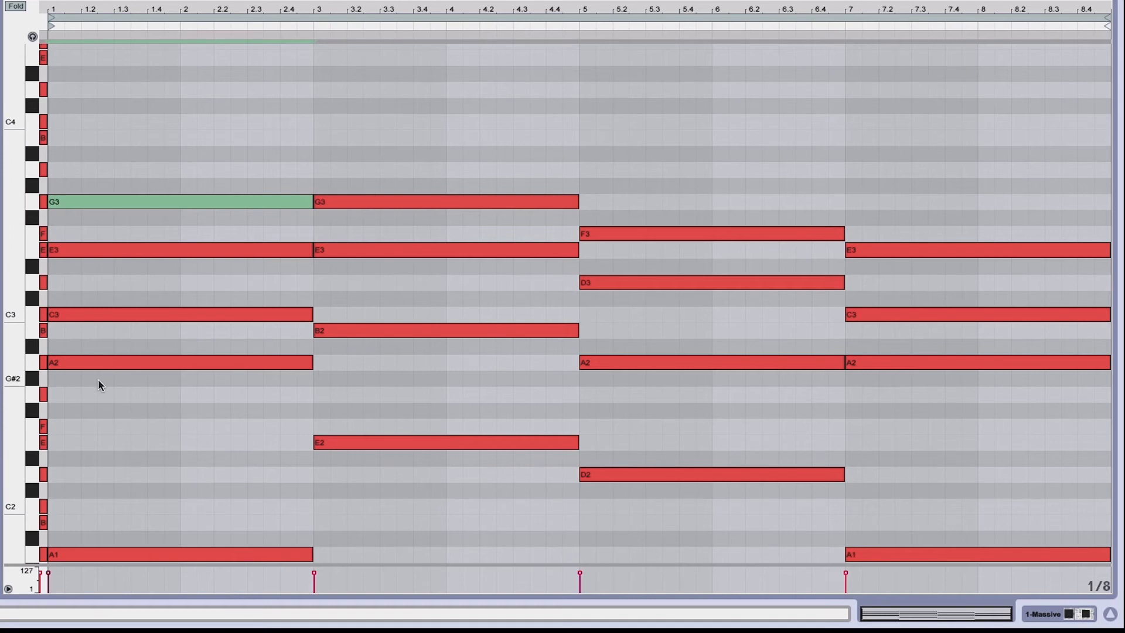
{"action": "left_click_drag", "start_coordinate": [85, 385], "coordinate": [143, 192]}
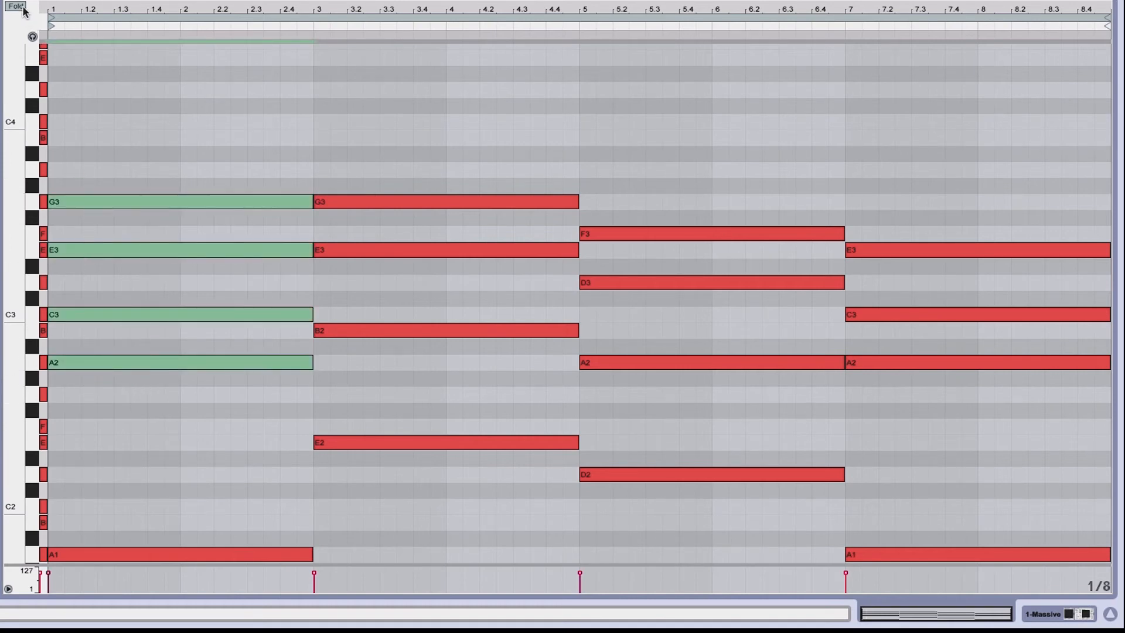
{"action": "key", "text": "space"}
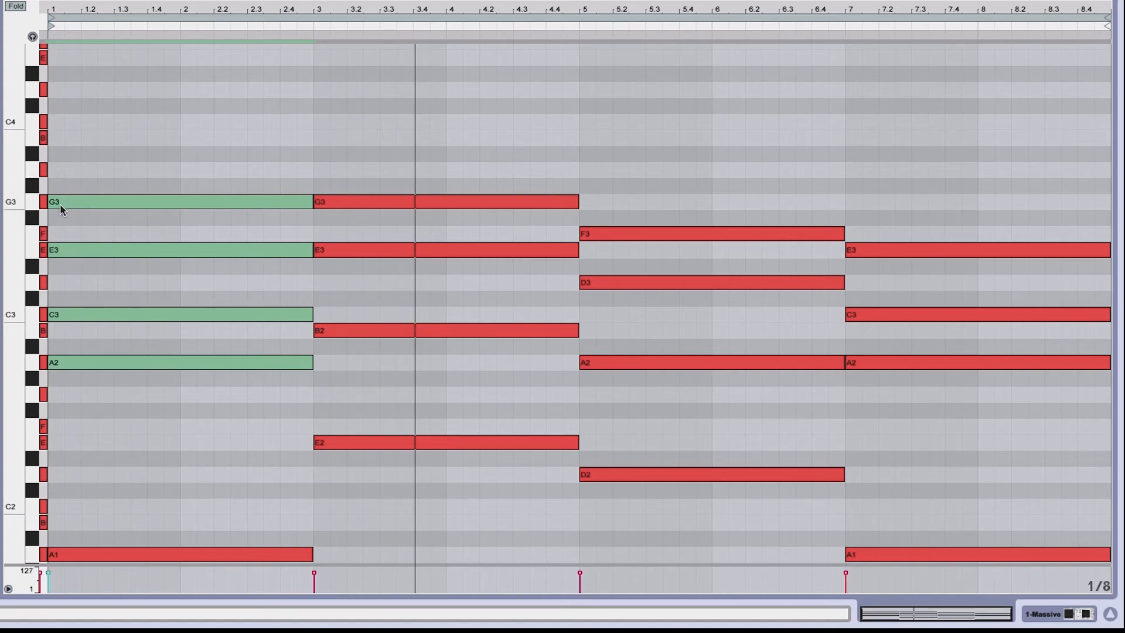
Add a B3 on top of the bar-1 chord spanning bars 1 to 3 and play back the result
{"action": "double_click", "coordinate": [52, 135]}
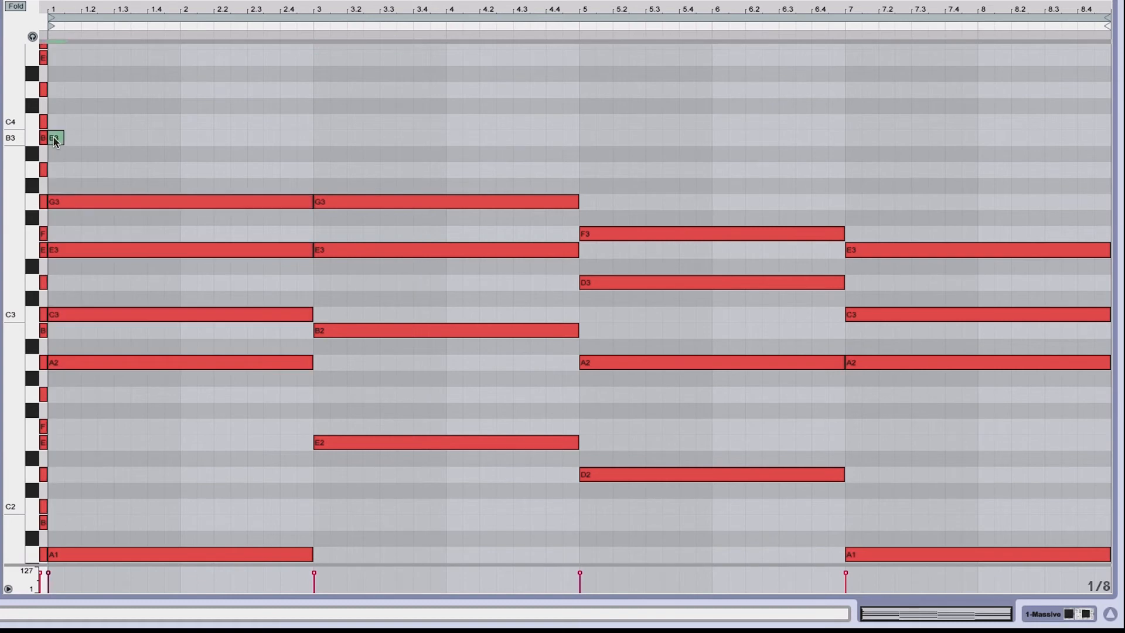
{"action": "left_click_drag", "start_coordinate": [63, 138], "coordinate": [318, 138]}
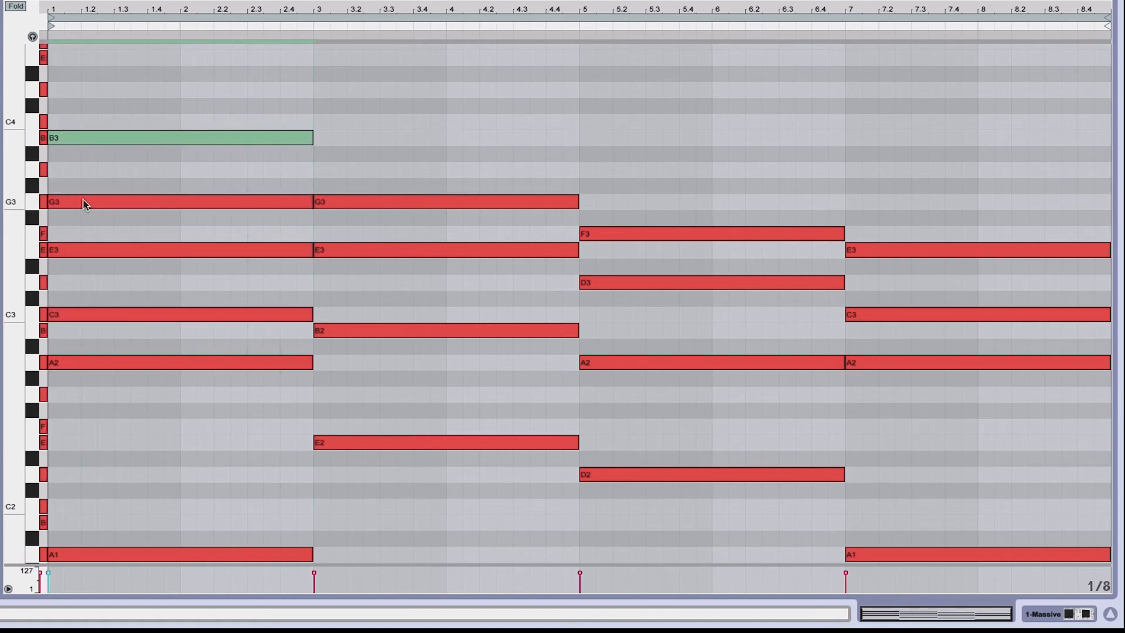
{"action": "left_click_drag", "start_coordinate": [91, 385], "coordinate": [147, 126]}
{"action": "key", "text": "space"}
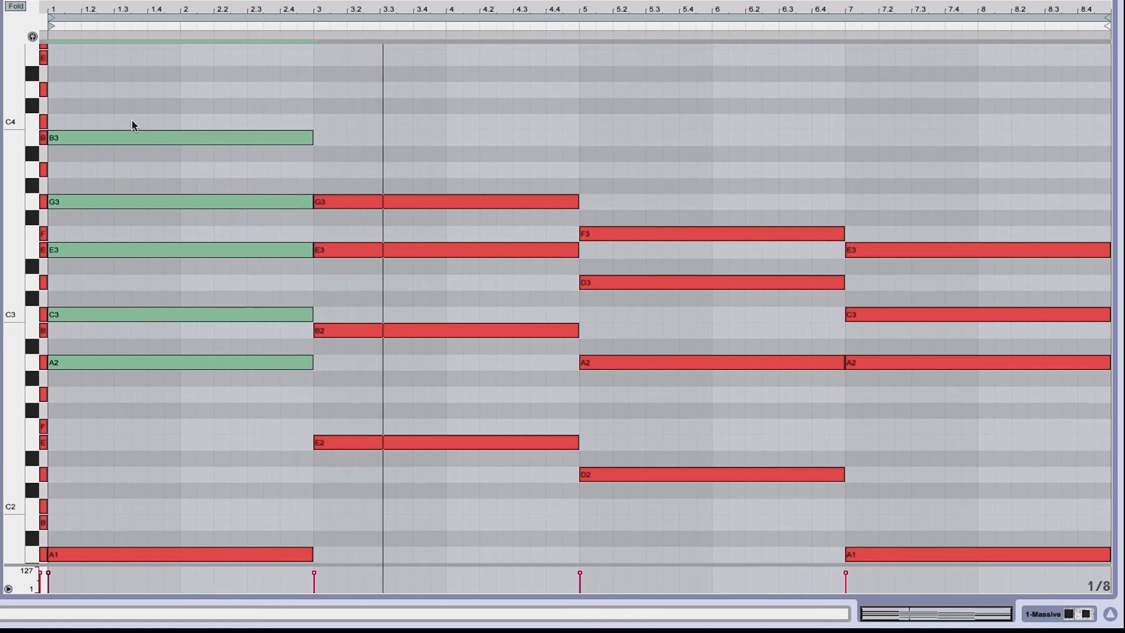
Add a B3 note to the bar-3 chord spanning bars 3 to 5 and play back the clip
{"action": "left_click", "coordinate": [140, 159]}
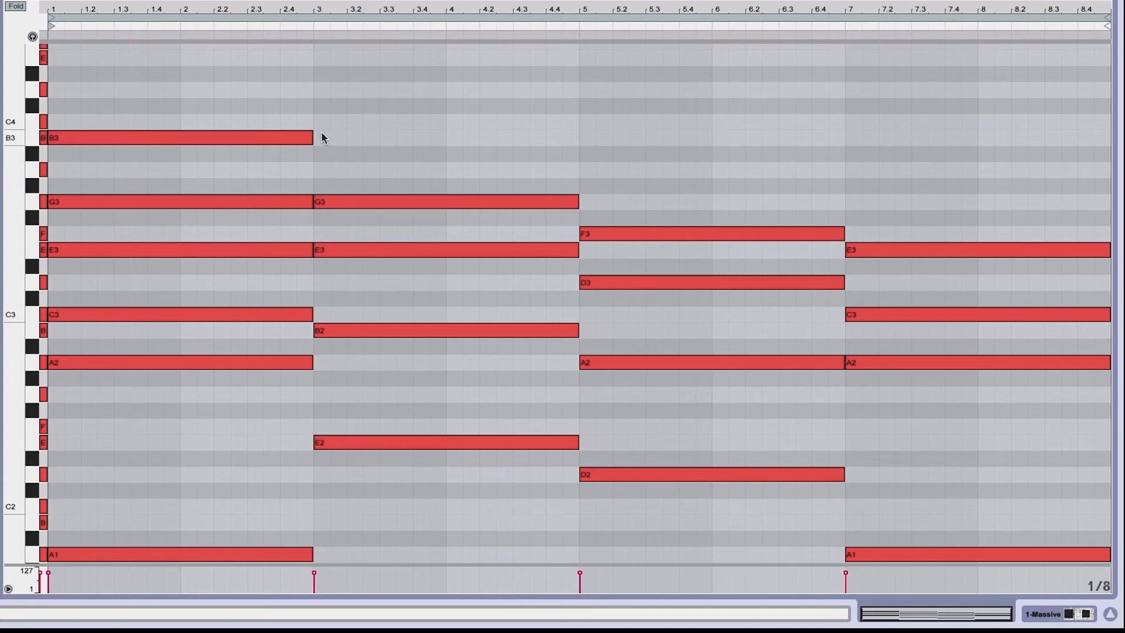
{"action": "left_click_drag", "start_coordinate": [326, 136], "coordinate": [578, 134]}
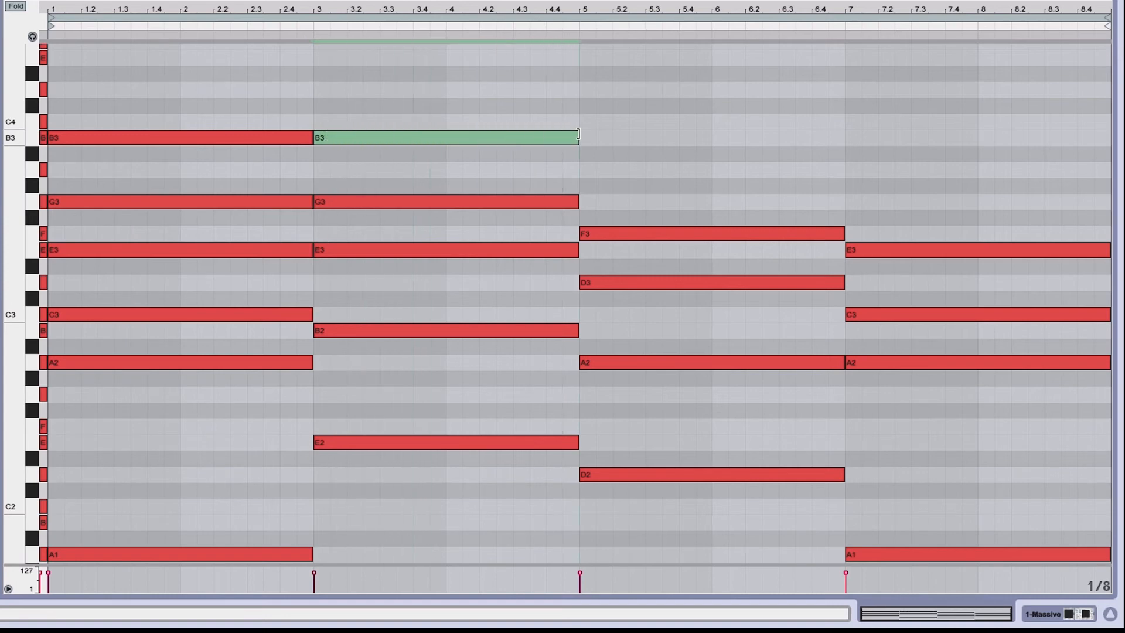
{"action": "key", "text": "space"}
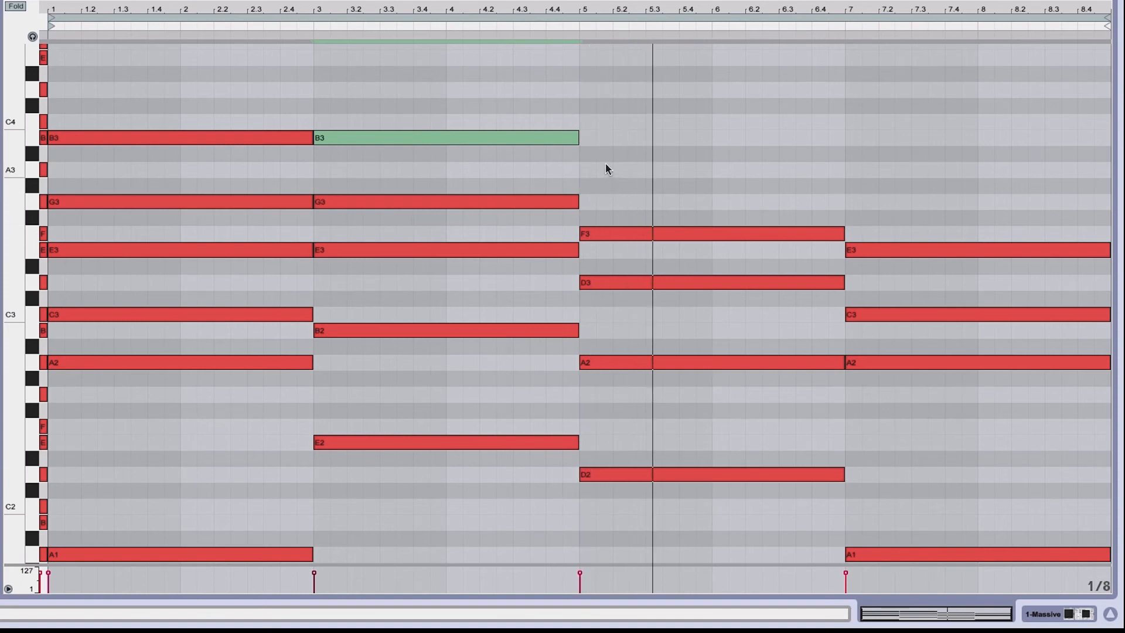
Add an A3 to the bar-5 chord across bars 5 to 7 and a G3 to the bar-7 chord across bars 7 to 9, then play
{"action": "double_click", "coordinate": [583, 170]}
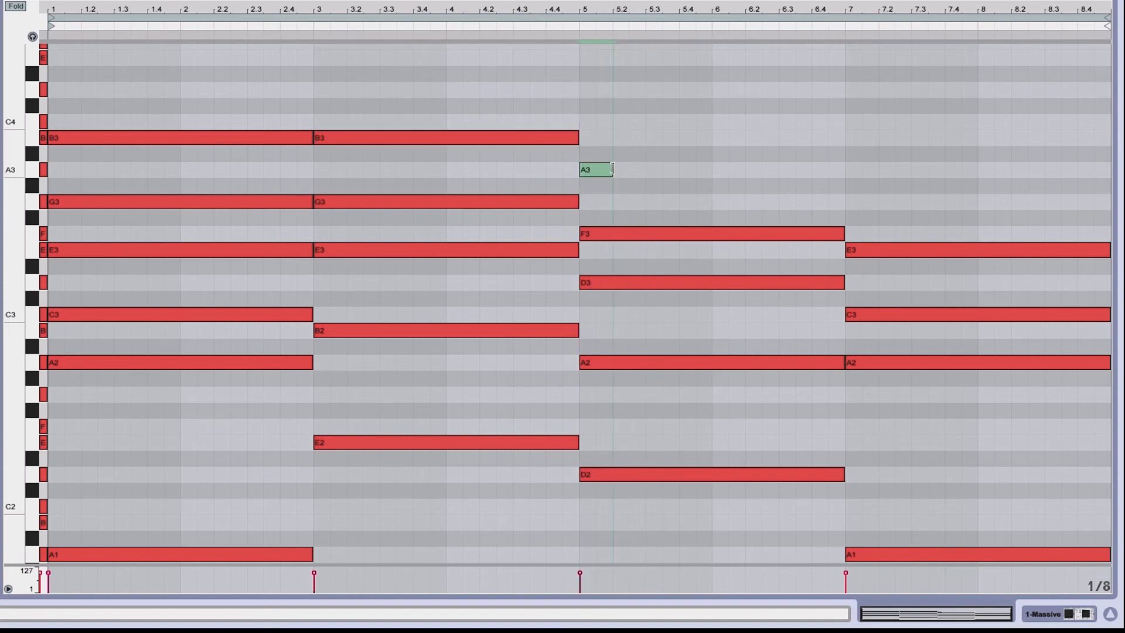
{"action": "left_click_drag", "start_coordinate": [609, 171], "coordinate": [1109, 203]}
{"action": "double_click", "coordinate": [849, 203]}
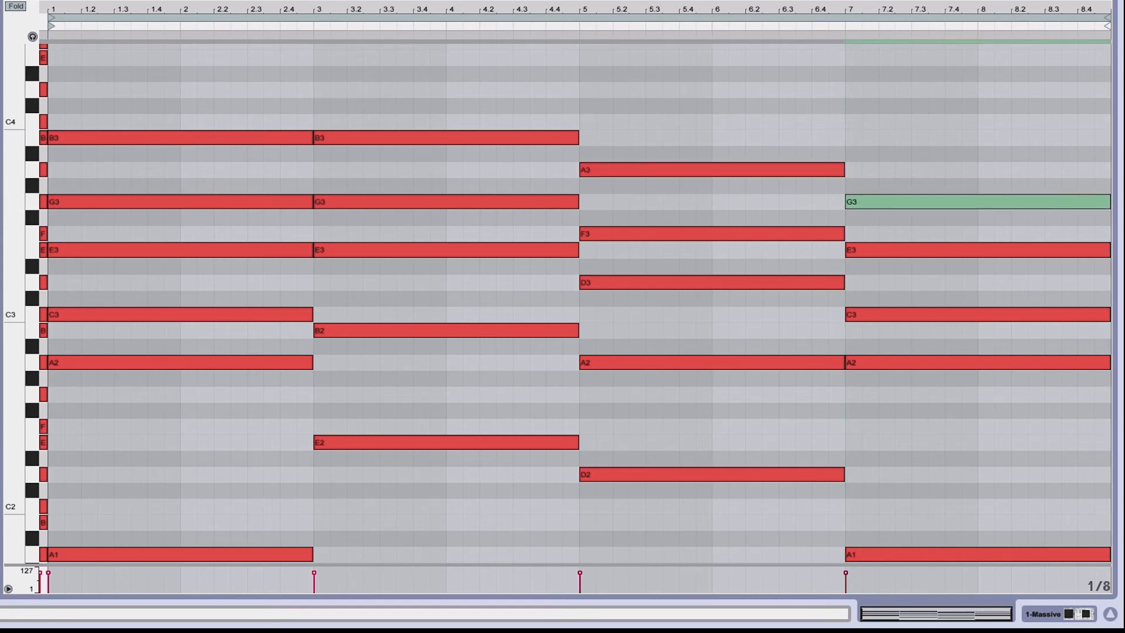
{"action": "key", "text": "space"}
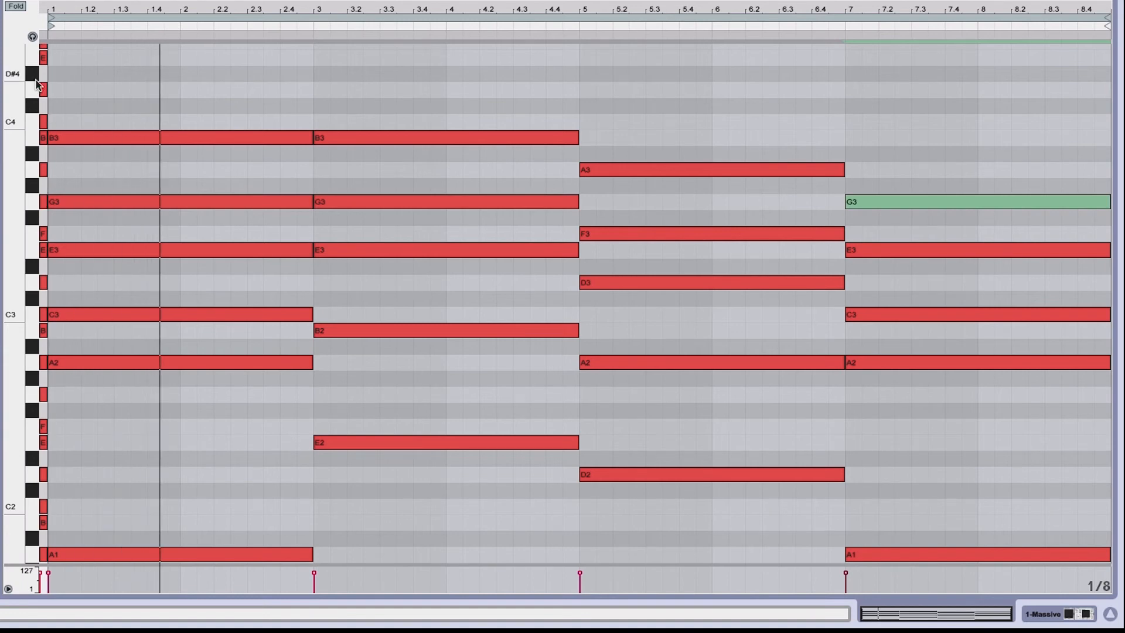
Examine the stacked notes of each chord across the clip by selecting and scrolling through them
{"action": "left_click_drag", "start_coordinate": [36, 84], "coordinate": [14, 176]}
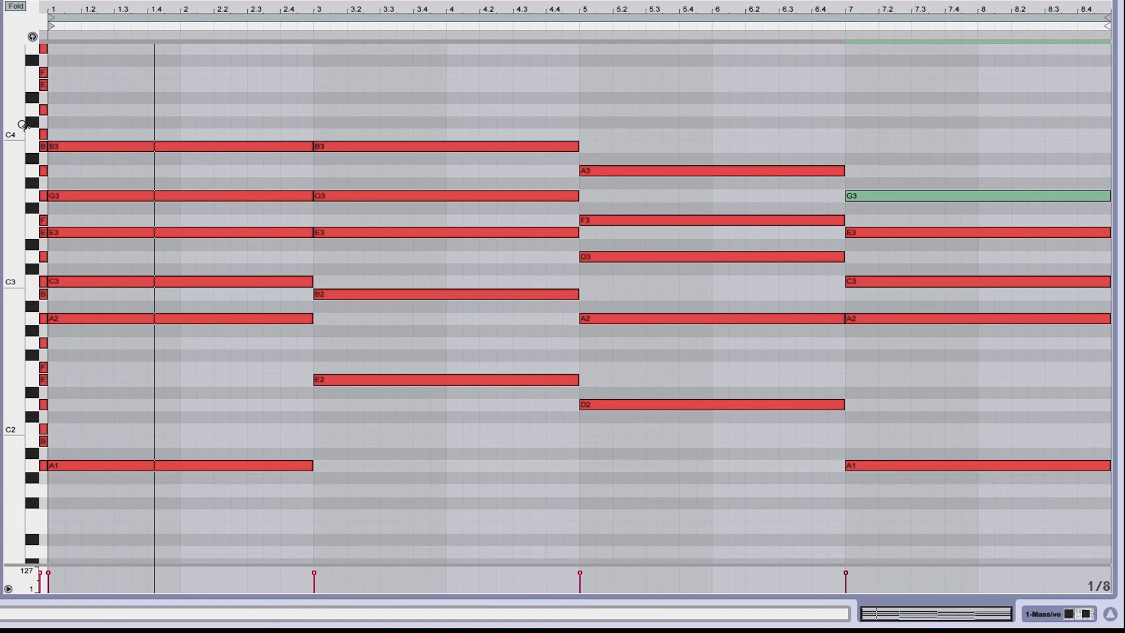
{"action": "left_click_drag", "start_coordinate": [21, 125], "coordinate": [145, 130]}
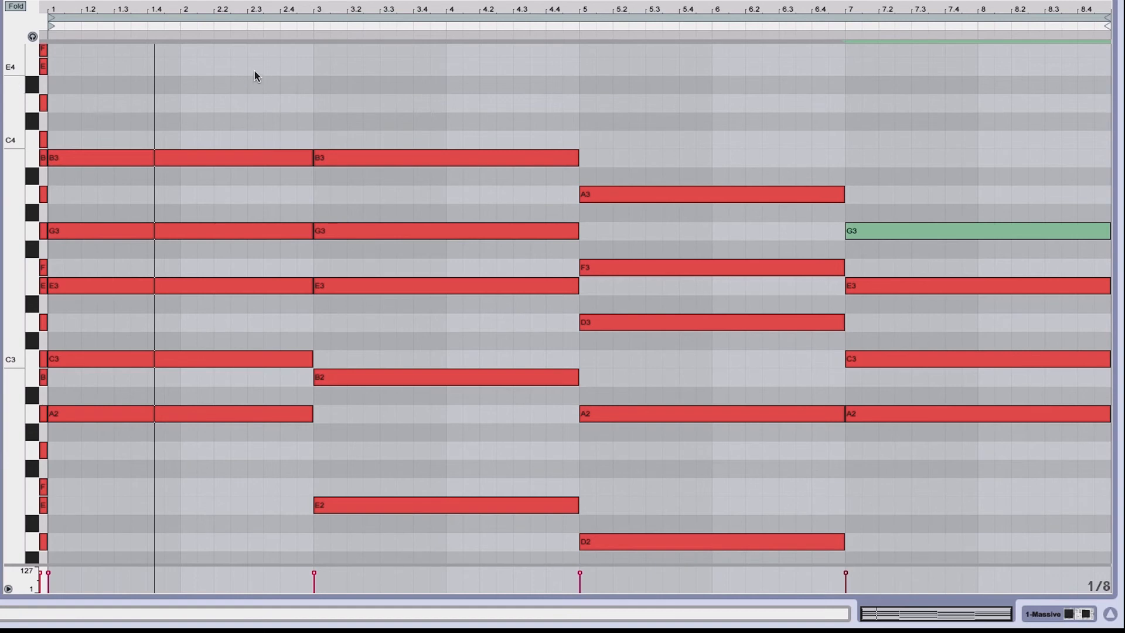
{"action": "scroll", "coordinate": [255, 71], "scroll_direction": "down", "scroll_amount": 1}
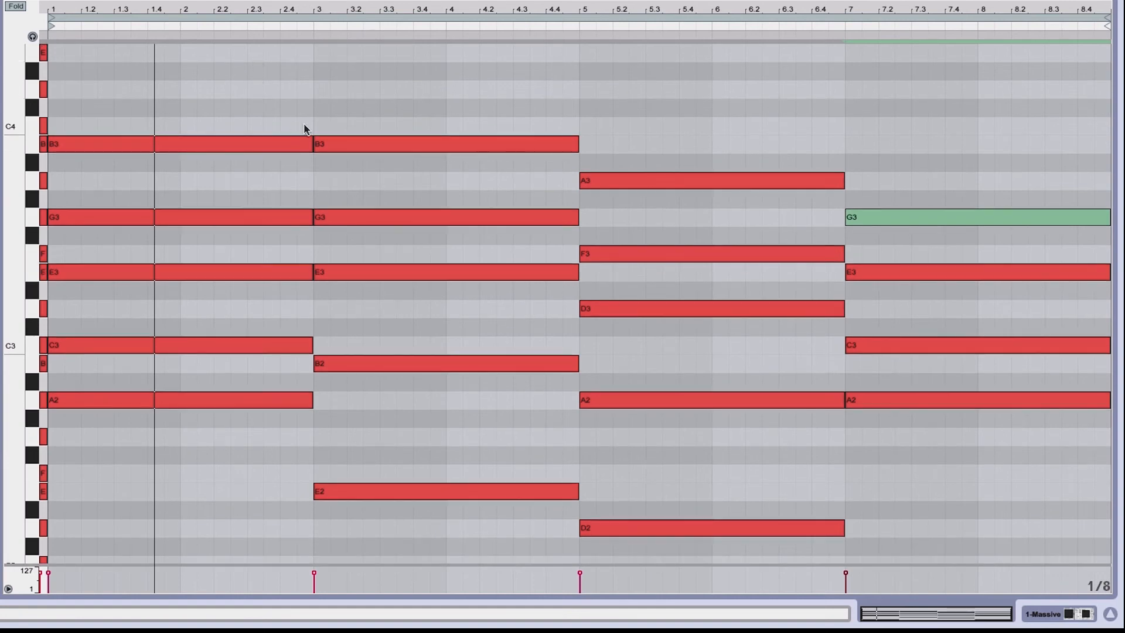
{"action": "left_click_drag", "start_coordinate": [290, 108], "coordinate": [344, 274]}
{"action": "scroll", "coordinate": [343, 272], "scroll_direction": "down", "scroll_amount": 3}
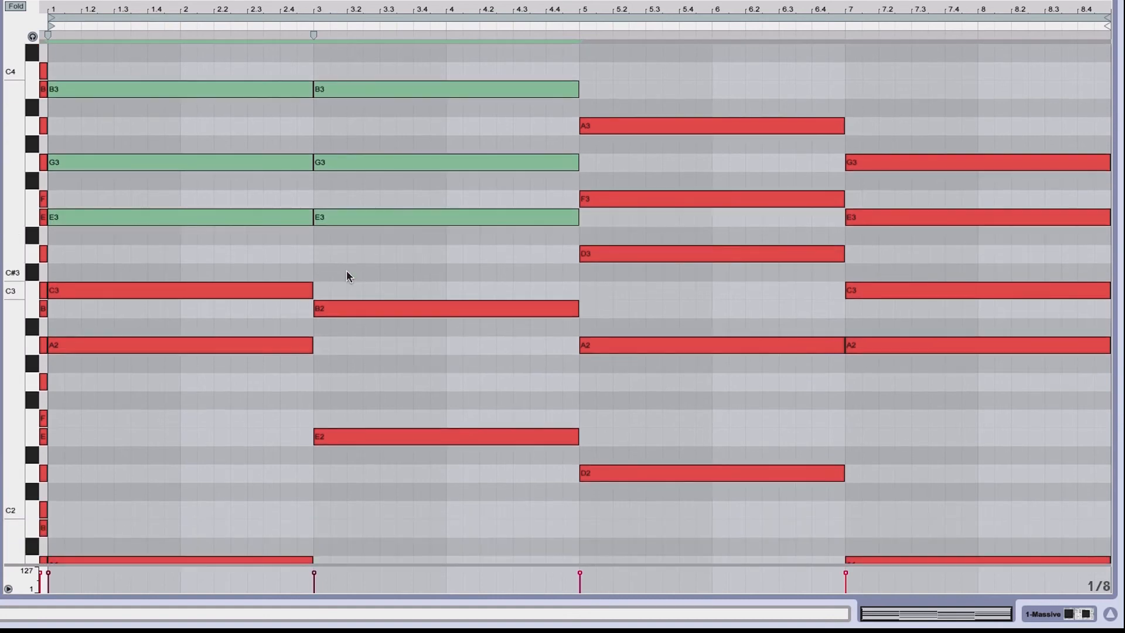
{"action": "left_click", "coordinate": [911, 393]}
{"action": "left_click_drag", "start_coordinate": [909, 390], "coordinate": [791, 340]}
{"action": "scroll", "coordinate": [789, 340], "scroll_direction": "down", "scroll_amount": 7}
{"action": "scroll", "coordinate": [785, 339], "scroll_direction": "up", "scroll_amount": 6}
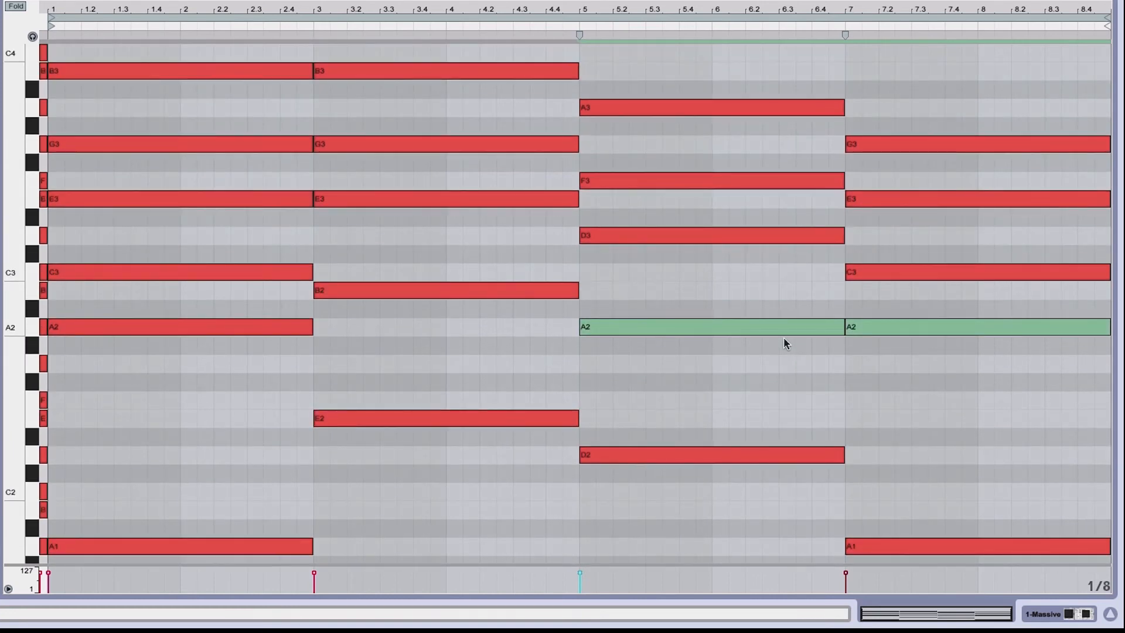
{"action": "scroll", "coordinate": [782, 336], "scroll_direction": "up", "scroll_amount": 1}
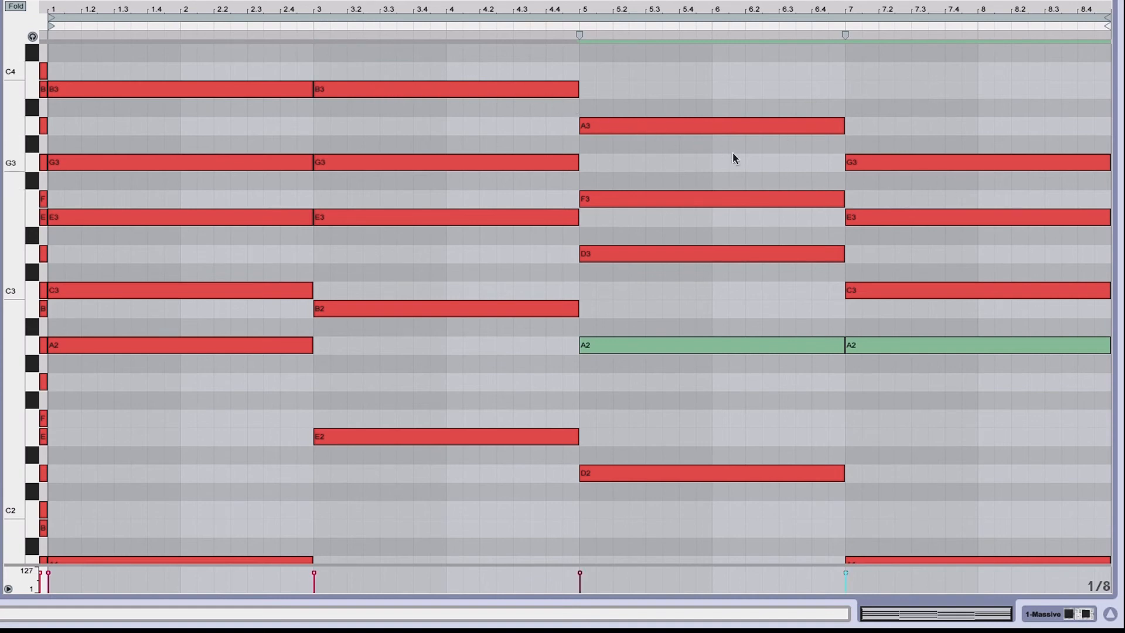
{"action": "scroll", "coordinate": [303, 133], "scroll_direction": "down", "scroll_amount": 3}
{"action": "scroll", "coordinate": [303, 131], "scroll_direction": "up", "scroll_amount": 5}
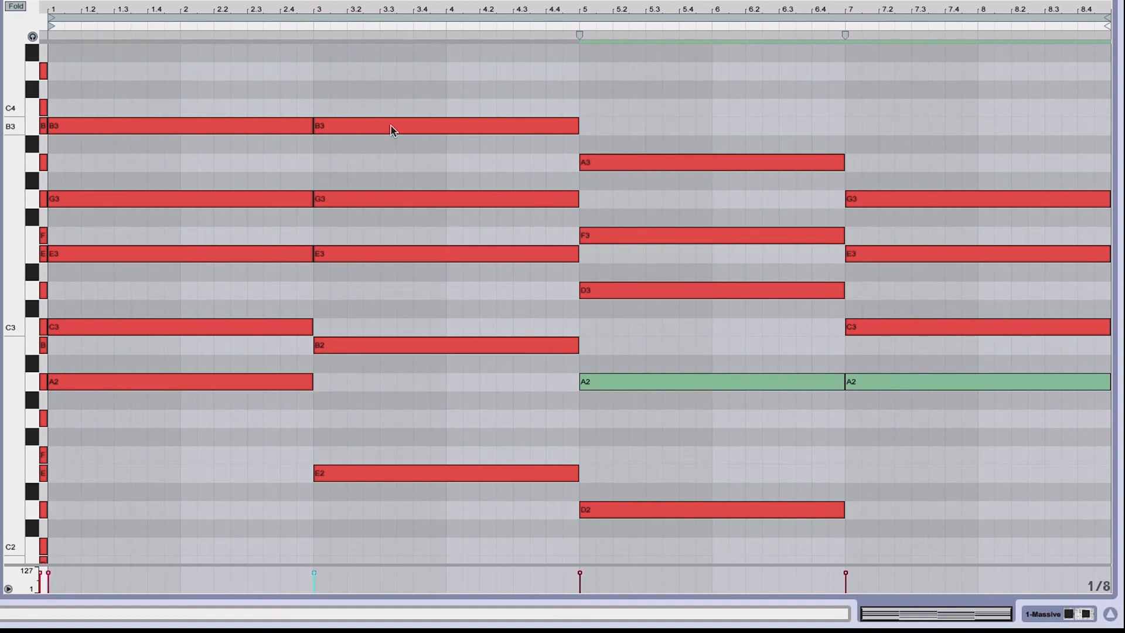
{"action": "scroll", "coordinate": [391, 126], "scroll_direction": "up", "scroll_amount": 3}
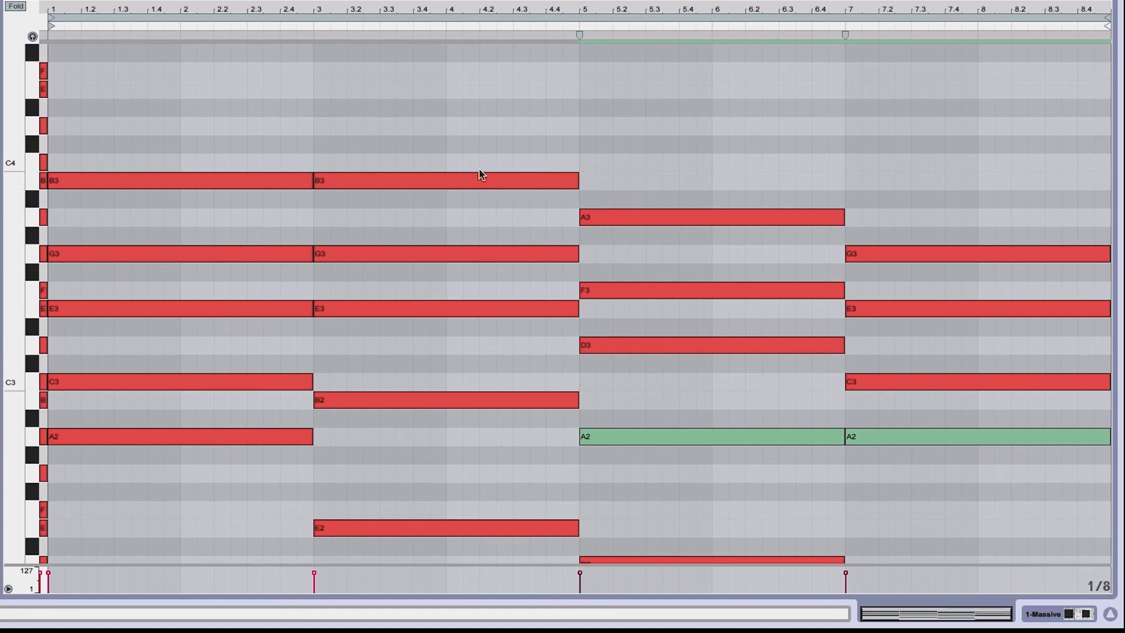
Try raising the B3 notes in bars 1 to 5 to D4, audition them, and lower them back to B3
{"action": "left_click_drag", "start_coordinate": [455, 150], "coordinate": [170, 135]}
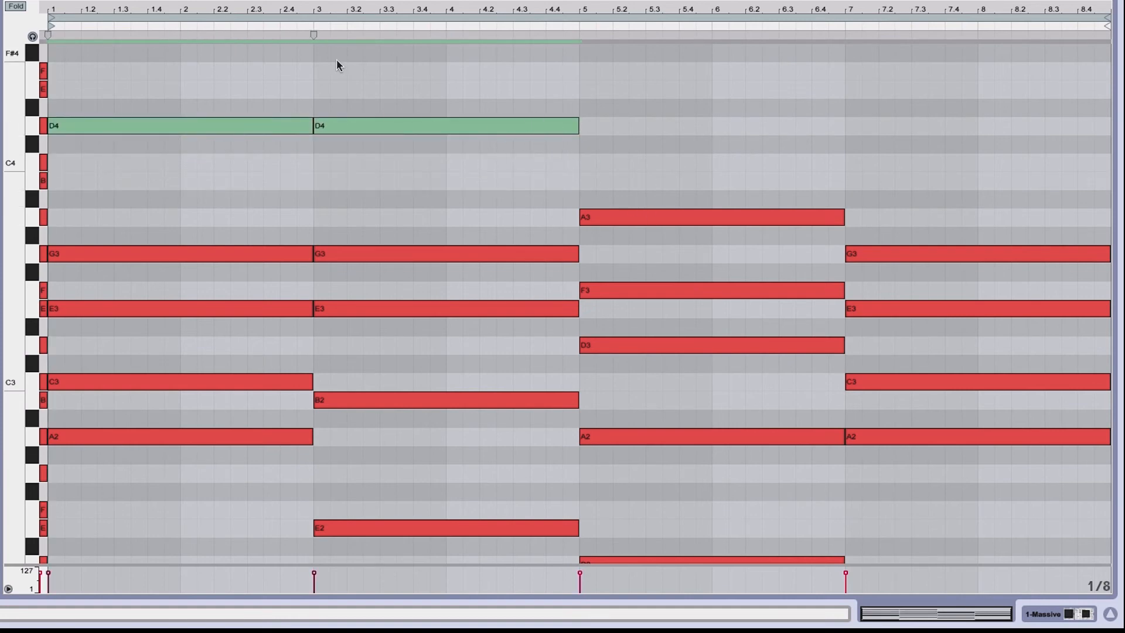
{"action": "key", "text": "space"}
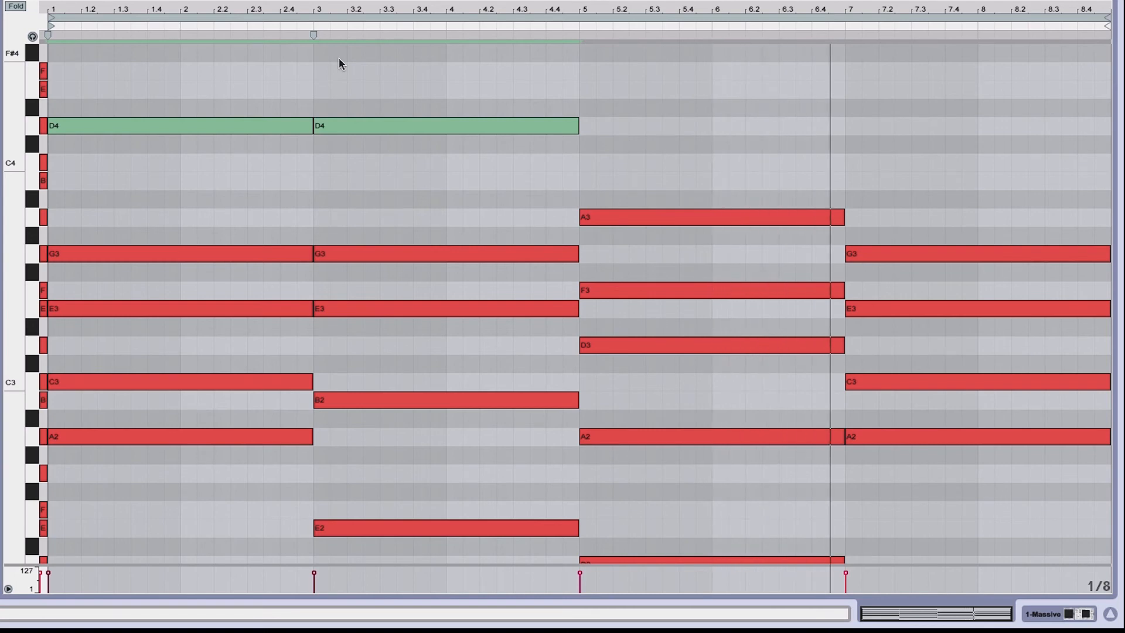
{"action": "key", "text": "Down"}
{"action": "key", "text": "Down"}
{"action": "key", "text": "Down"}
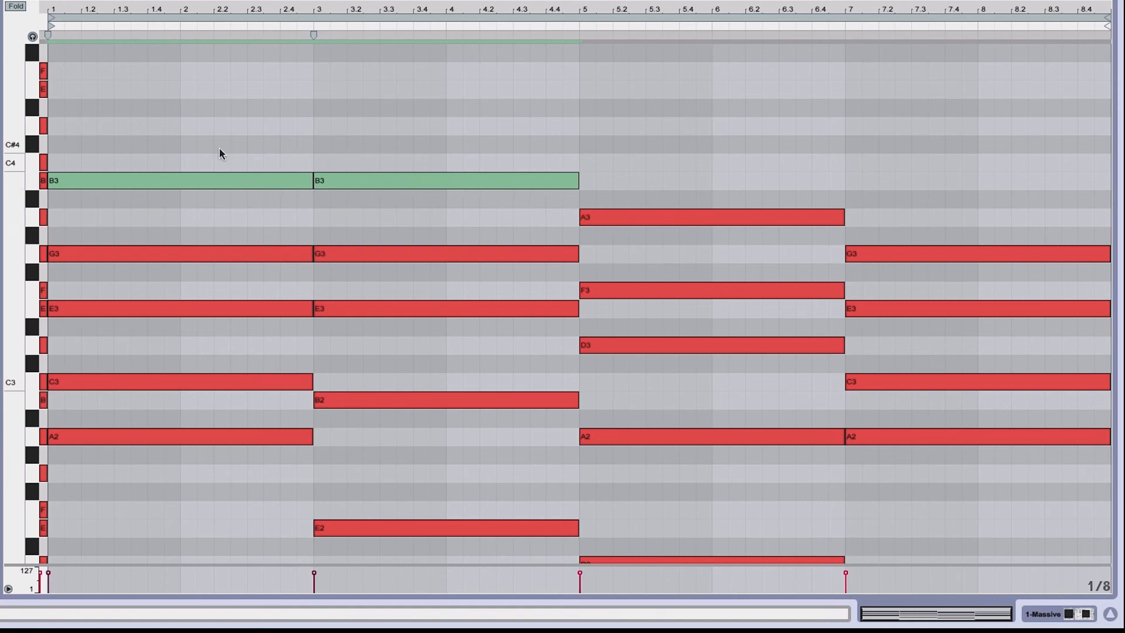
Audition the notes of the bar-1 chord one by one on the piano keyboard
{"action": "left_click", "coordinate": [184, 143]}
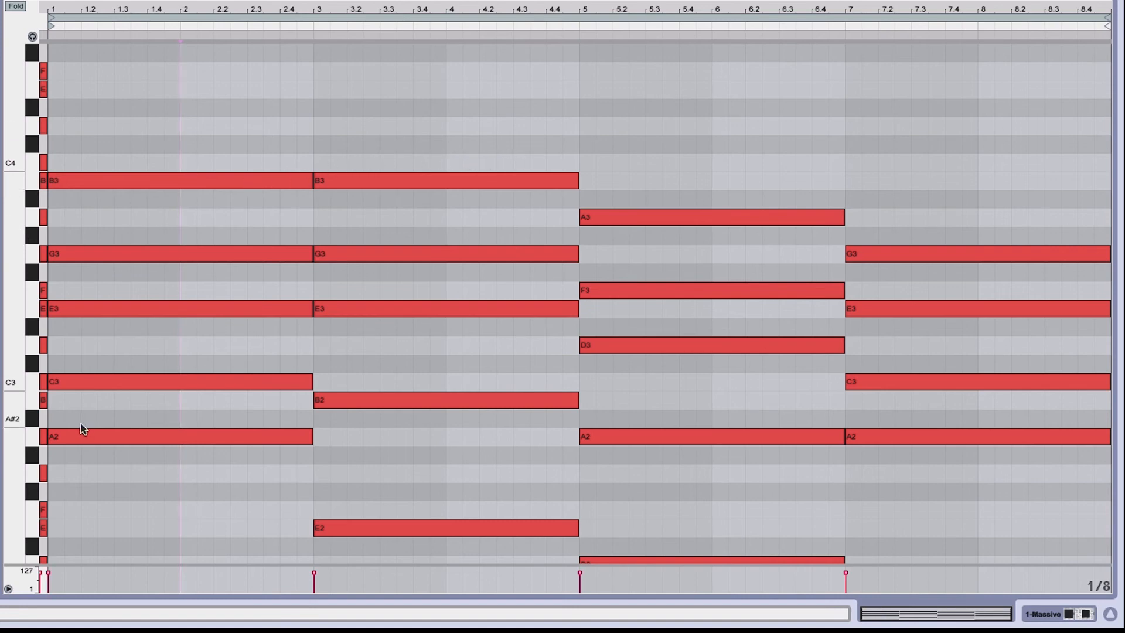
{"action": "left_click", "coordinate": [44, 440]}
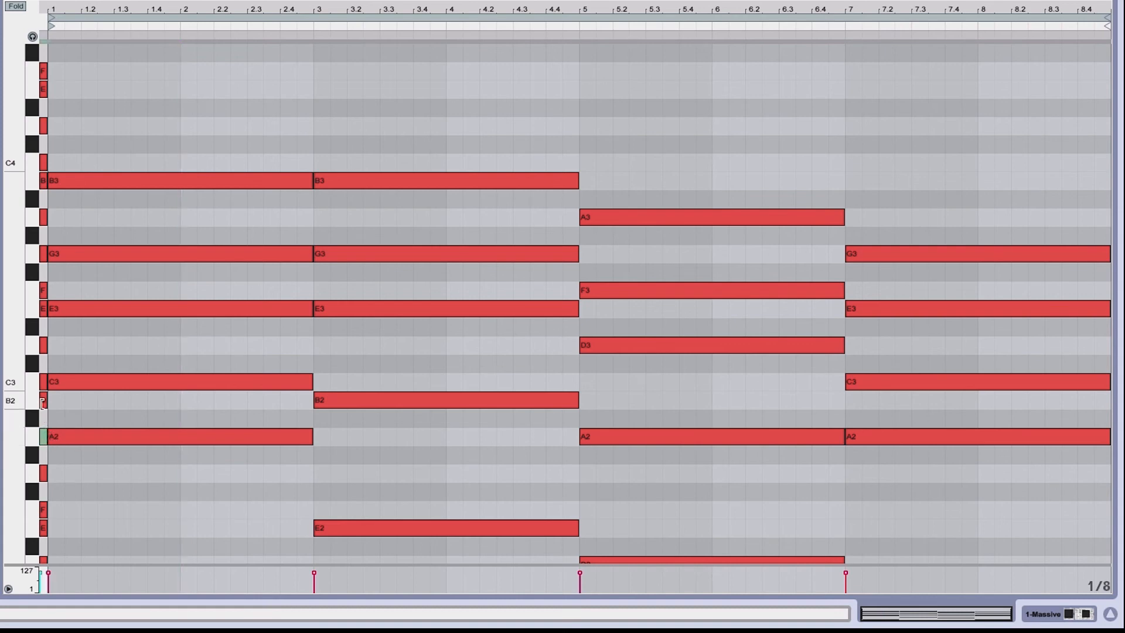
{"action": "left_click", "coordinate": [43, 400], "text": "shift"}
{"action": "left_click", "coordinate": [43, 380], "text": "shift"}
{"action": "left_click", "coordinate": [44, 309], "text": "shift"}
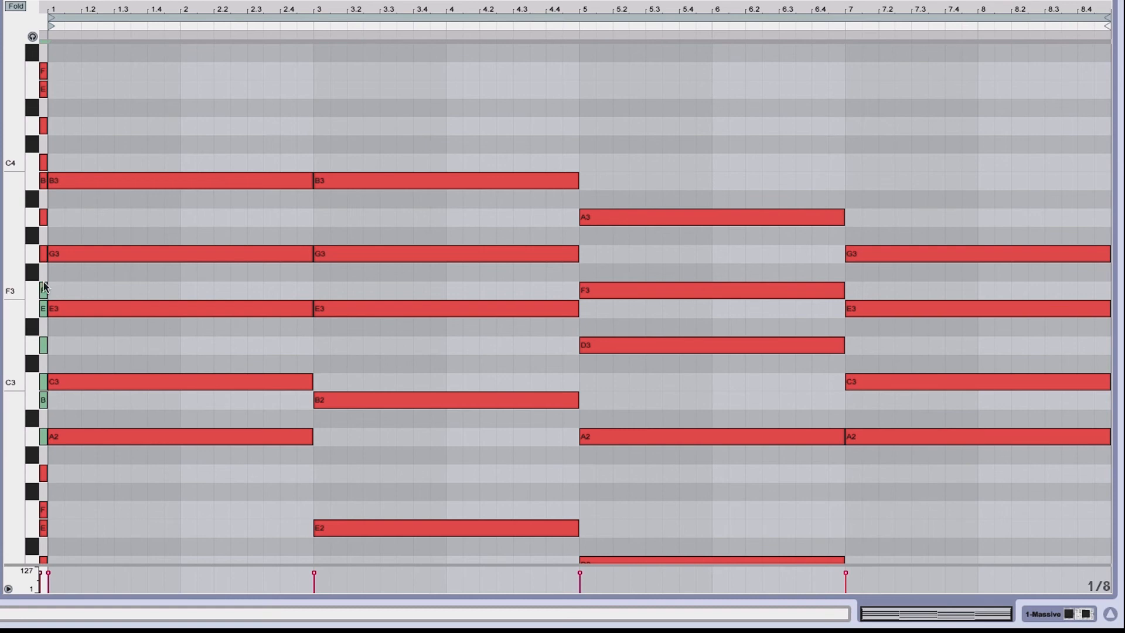
{"action": "left_click", "coordinate": [42, 249], "text": "shift"}
{"action": "left_click", "coordinate": [44, 217], "text": "shift"}
{"action": "left_click", "coordinate": [42, 436]}
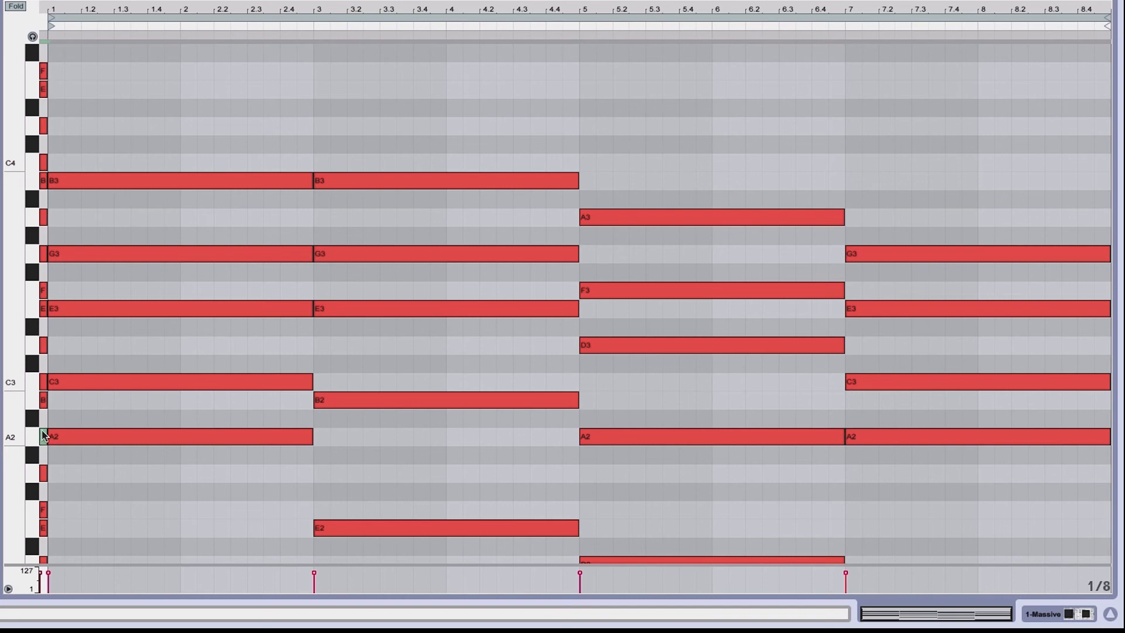
Select the bar-1 chord's notes one at a time, from A2 up to B3, to examine the voicing
{"action": "left_click", "coordinate": [89, 436]}
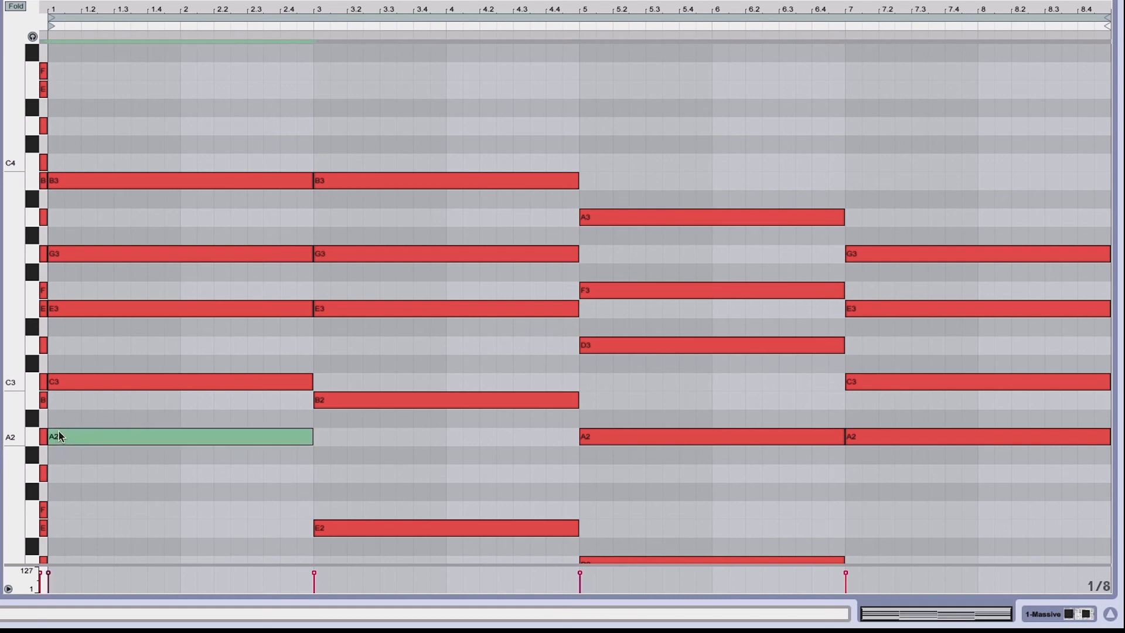
{"action": "left_click", "coordinate": [57, 381]}
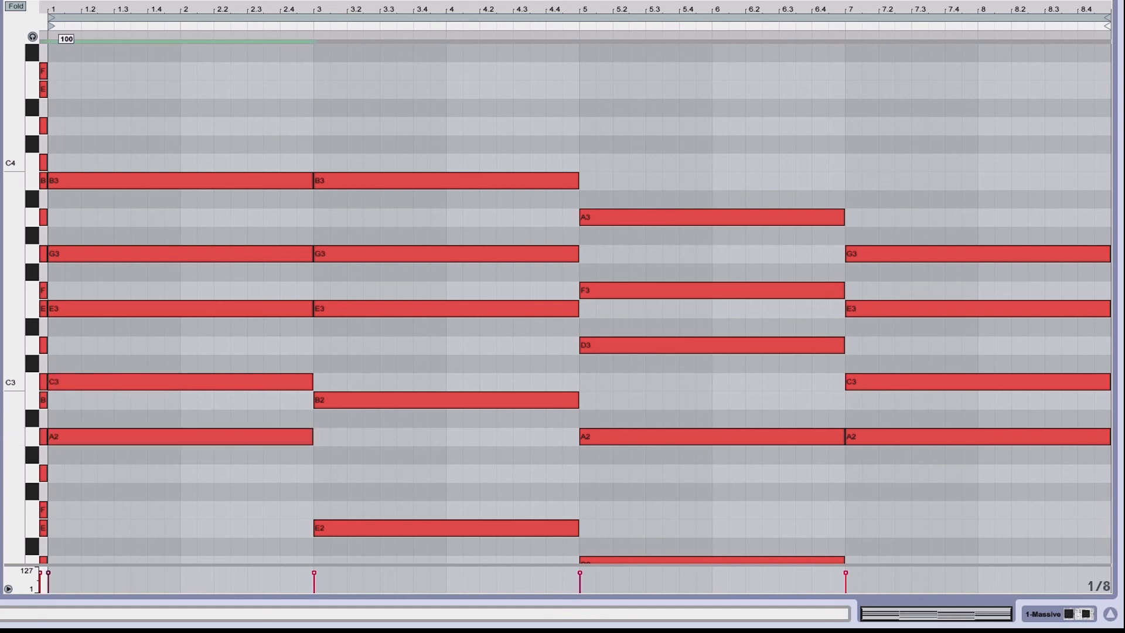
{"action": "left_click", "coordinate": [58, 432], "text": "shift"}
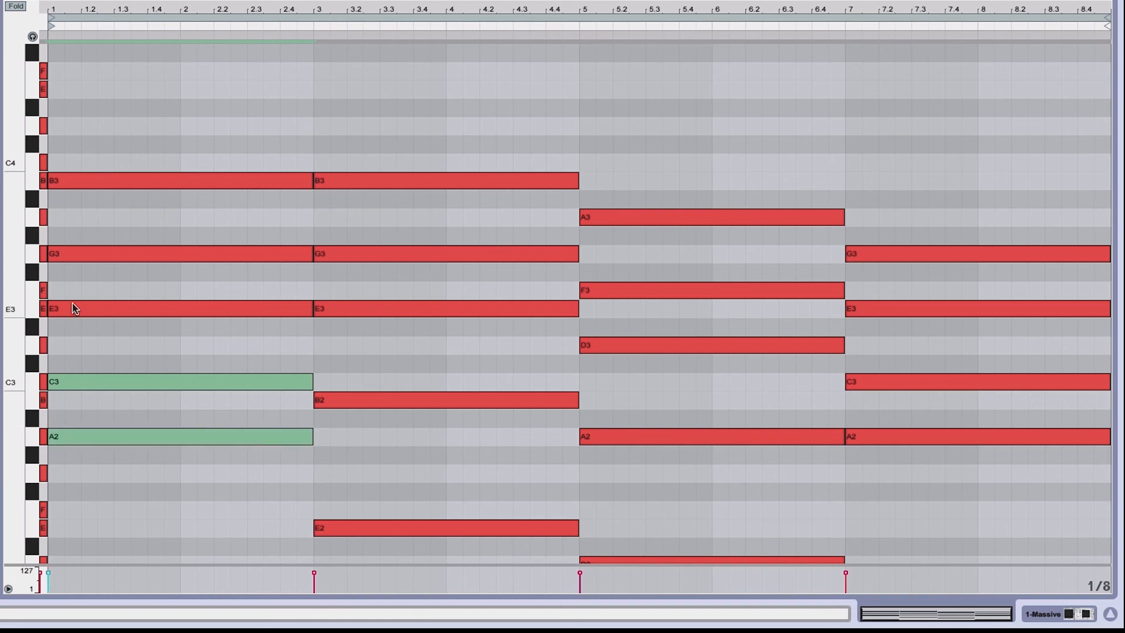
{"action": "left_click", "coordinate": [76, 309], "text": "shift"}
{"action": "left_click_drag", "start_coordinate": [78, 279], "coordinate": [92, 449]}
{"action": "left_click", "coordinate": [93, 449]}
{"action": "scroll", "coordinate": [93, 449], "scroll_direction": "down", "scroll_amount": 1}
{"action": "left_click", "coordinate": [128, 434]}
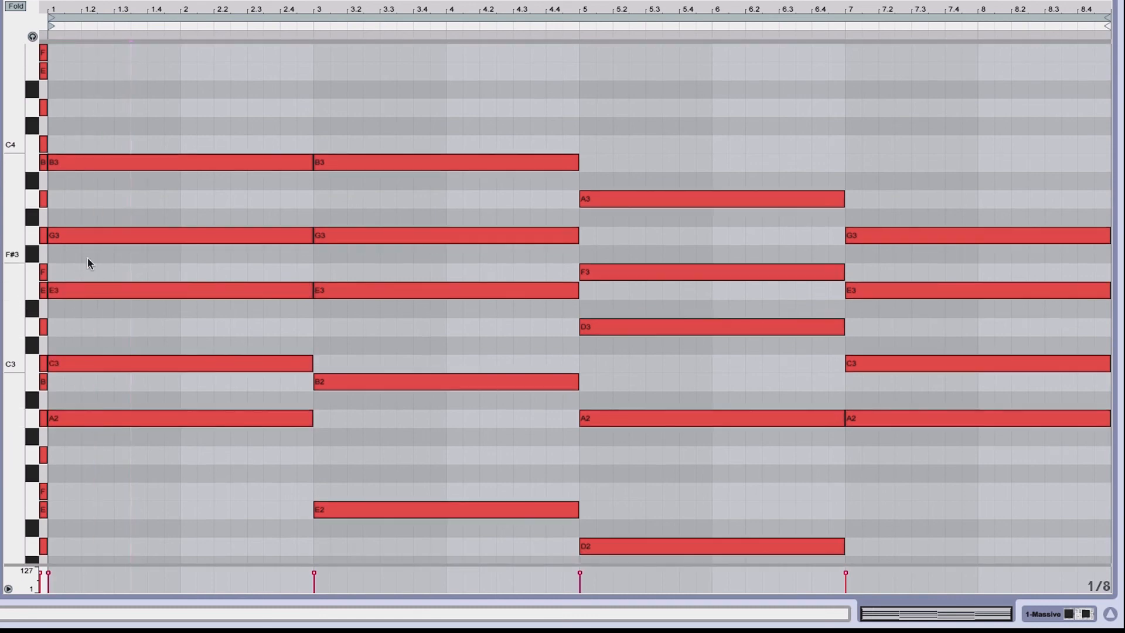
{"action": "left_click", "coordinate": [103, 440]}
{"action": "left_click", "coordinate": [104, 423]}
{"action": "left_click_drag", "start_coordinate": [105, 423], "coordinate": [101, 366]}
{"action": "left_click", "coordinate": [96, 412]}
{"action": "left_click", "coordinate": [101, 367], "text": "shift"}
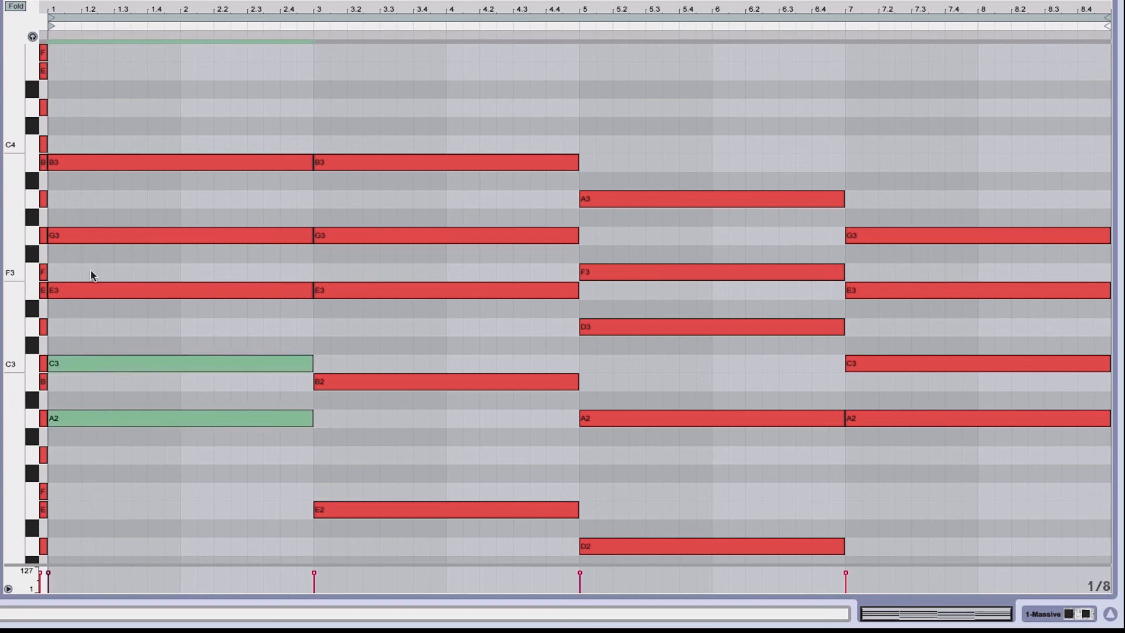
{"action": "left_click", "coordinate": [94, 289], "text": "shift"}
{"action": "left_click", "coordinate": [89, 234], "text": "shift"}
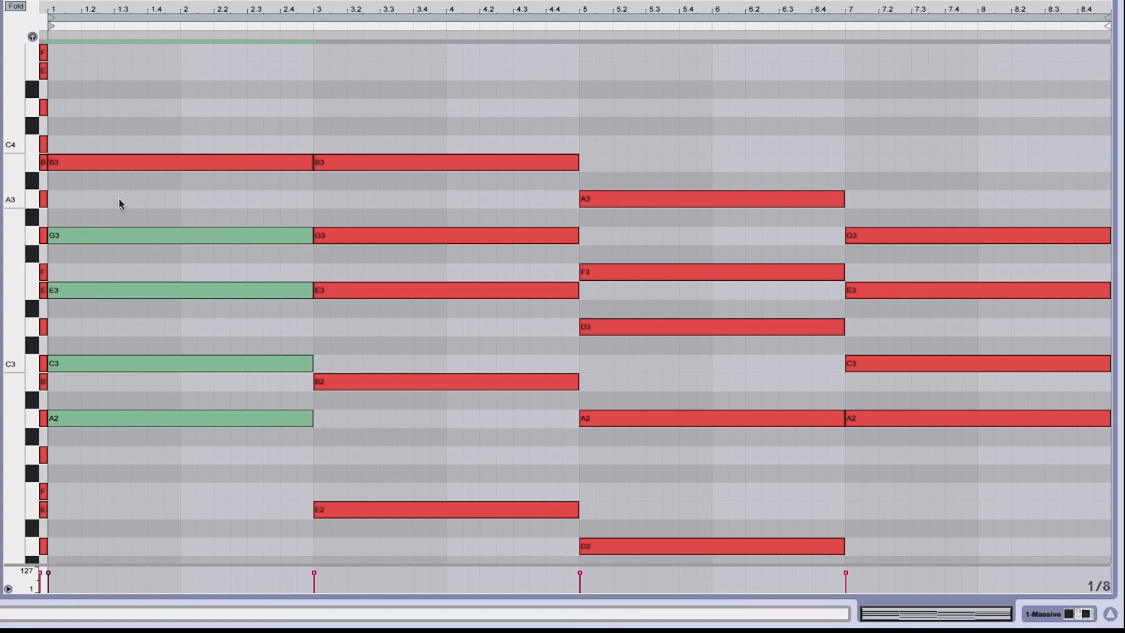
{"action": "left_click", "coordinate": [104, 162], "text": "shift"}
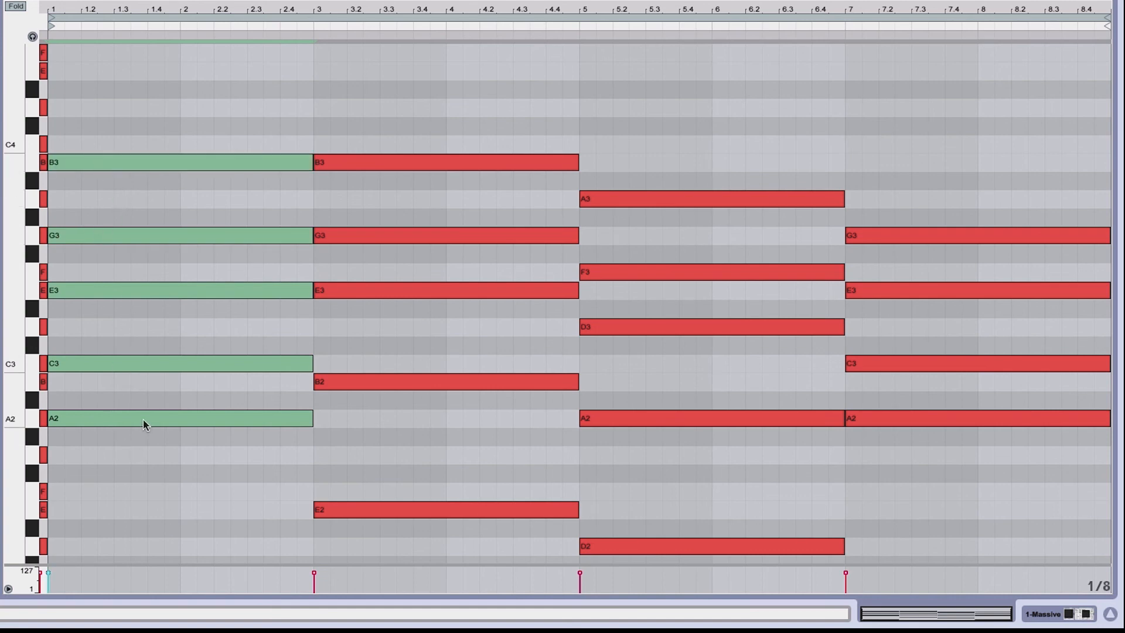
Deactivate the G3 note in the bar-1 chord to hear it without, then reactivate it
{"action": "left_click", "coordinate": [136, 449]}
{"action": "left_click", "coordinate": [138, 236]}
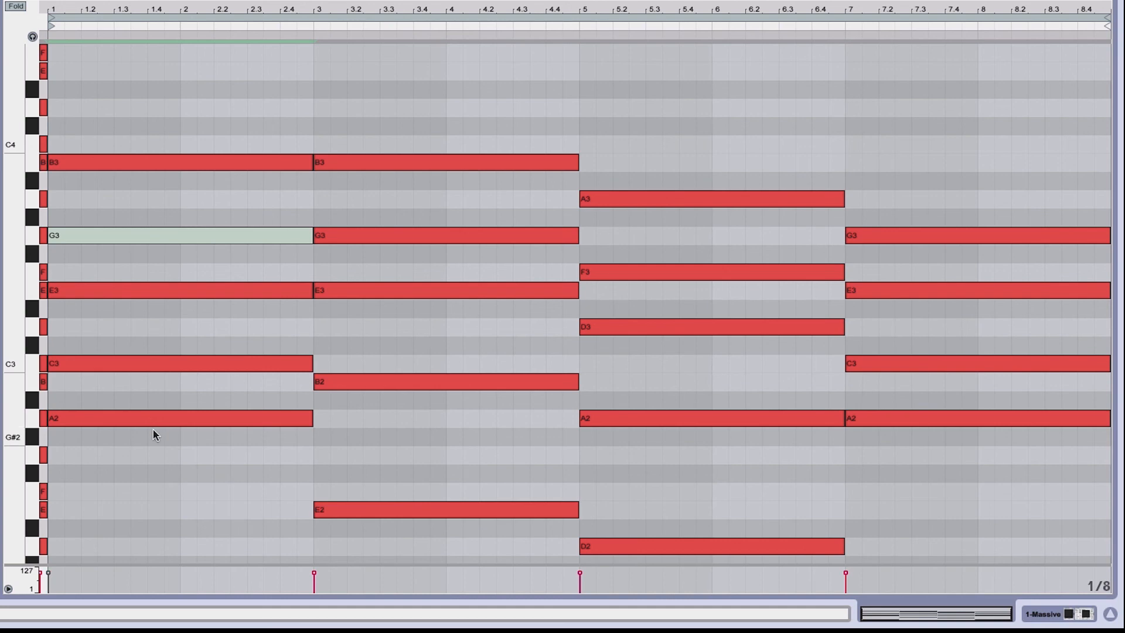
{"action": "left_click", "coordinate": [142, 447]}
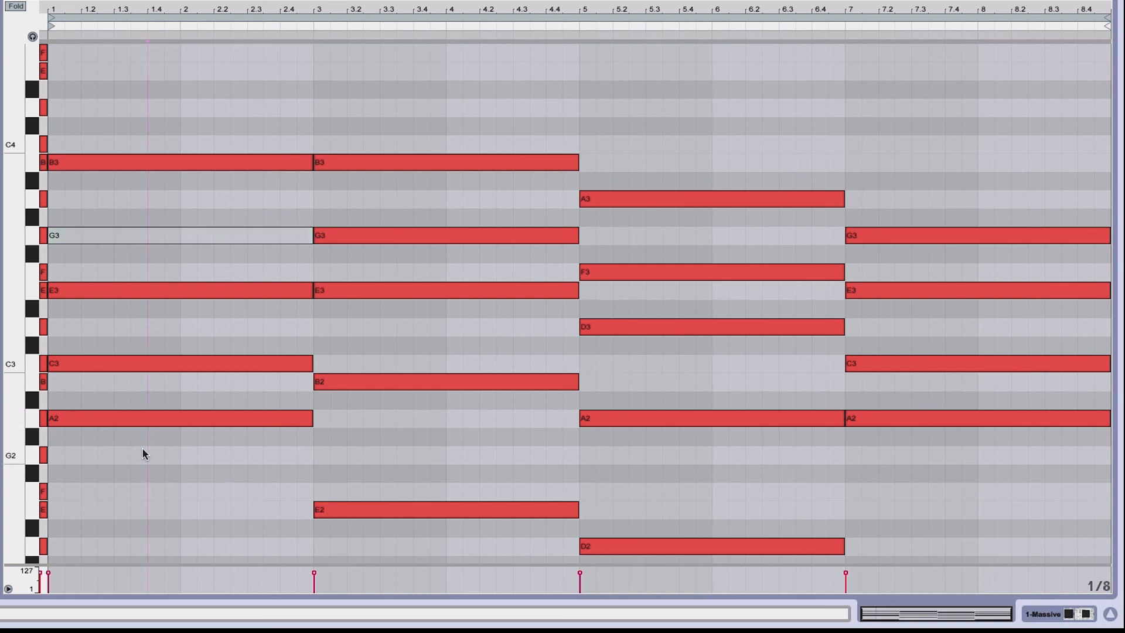
{"action": "left_click_drag", "start_coordinate": [143, 449], "coordinate": [106, 277]}
{"action": "left_click", "coordinate": [115, 236]}
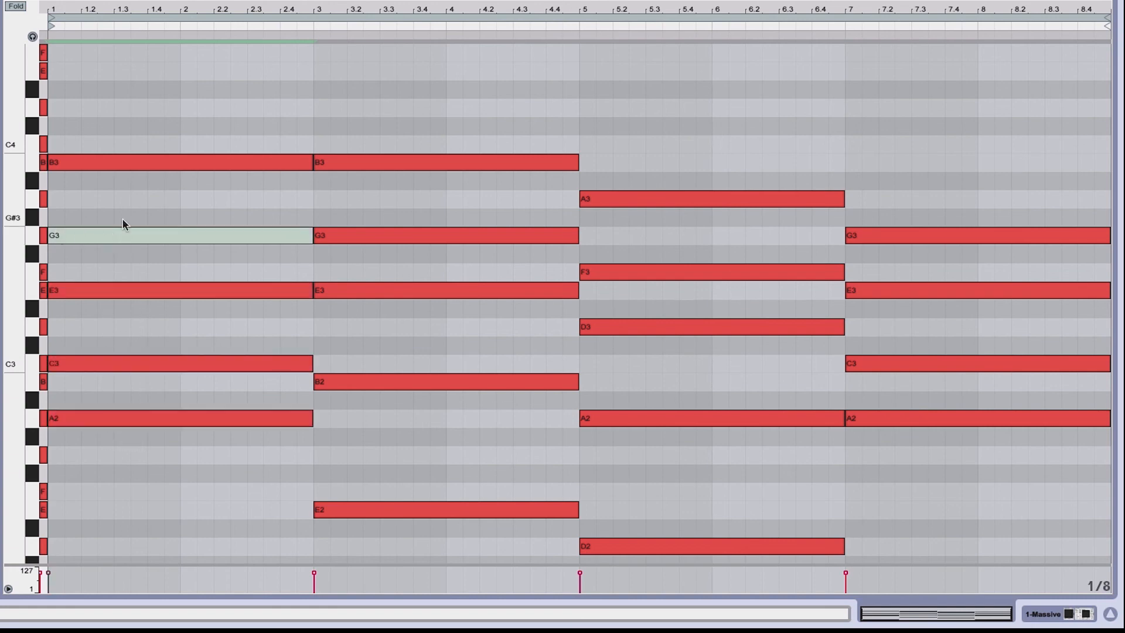
{"action": "key", "text": "0"}
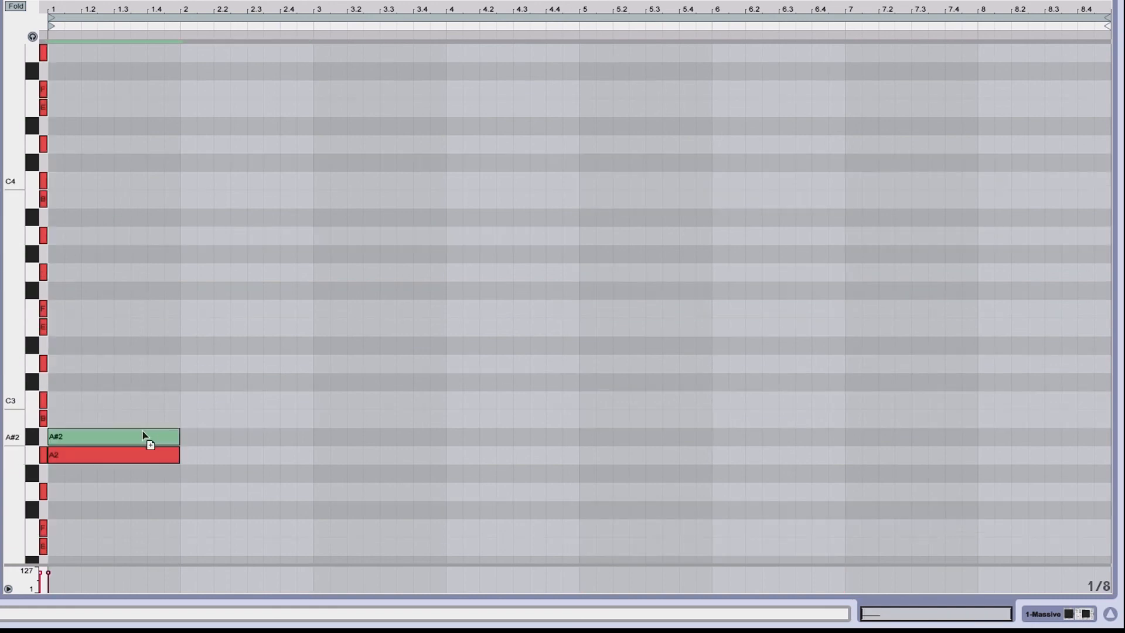
Copy the one-bar A2–C3–E3 triad in bar 1 and paste it at bars 3 and 5
{"action": "left_click_drag", "start_coordinate": [143, 439], "coordinate": [137, 340]}
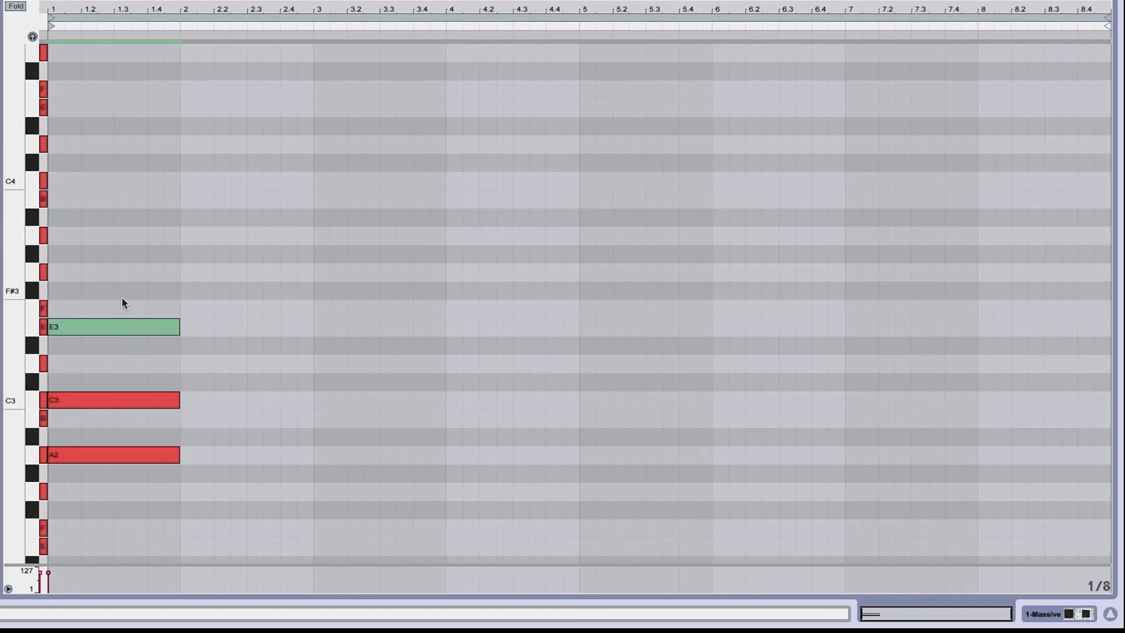
{"action": "left_click_drag", "start_coordinate": [122, 299], "coordinate": [135, 465]}
{"action": "key", "text": "ctrl+c"}
{"action": "left_click", "coordinate": [315, 331]}
{"action": "key", "text": "ctrl+v"}
{"action": "left_click", "coordinate": [588, 293]}
{"action": "key", "text": "ctrl+v"}
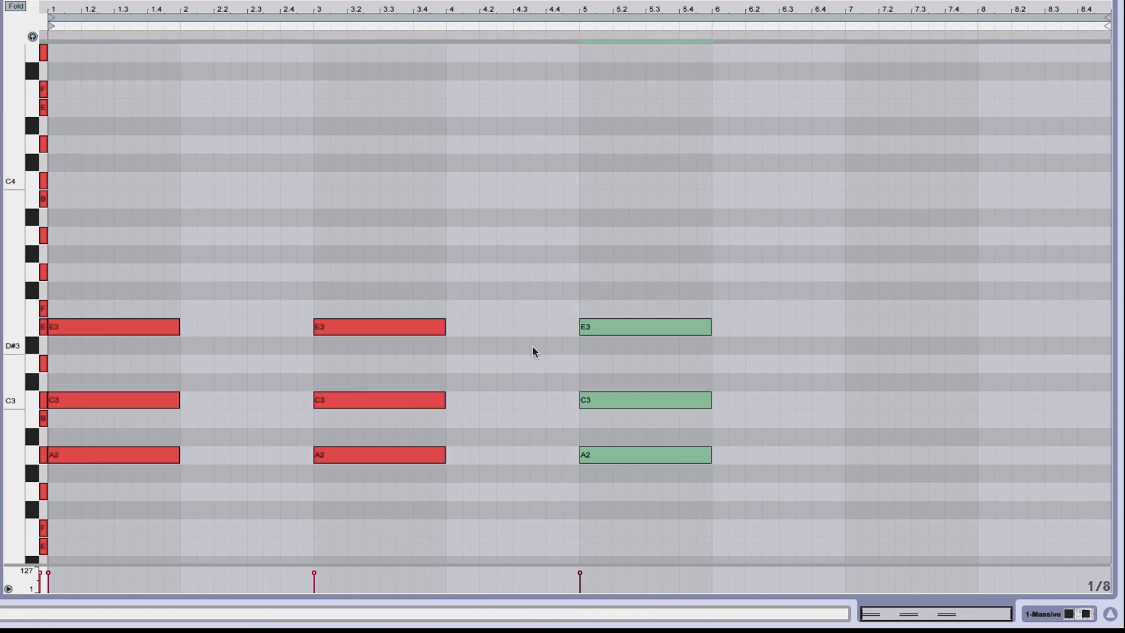
Raise the A2 of the bar-3 triad an octave to A3
{"action": "left_click", "coordinate": [374, 504]}
{"action": "left_click", "coordinate": [372, 454]}
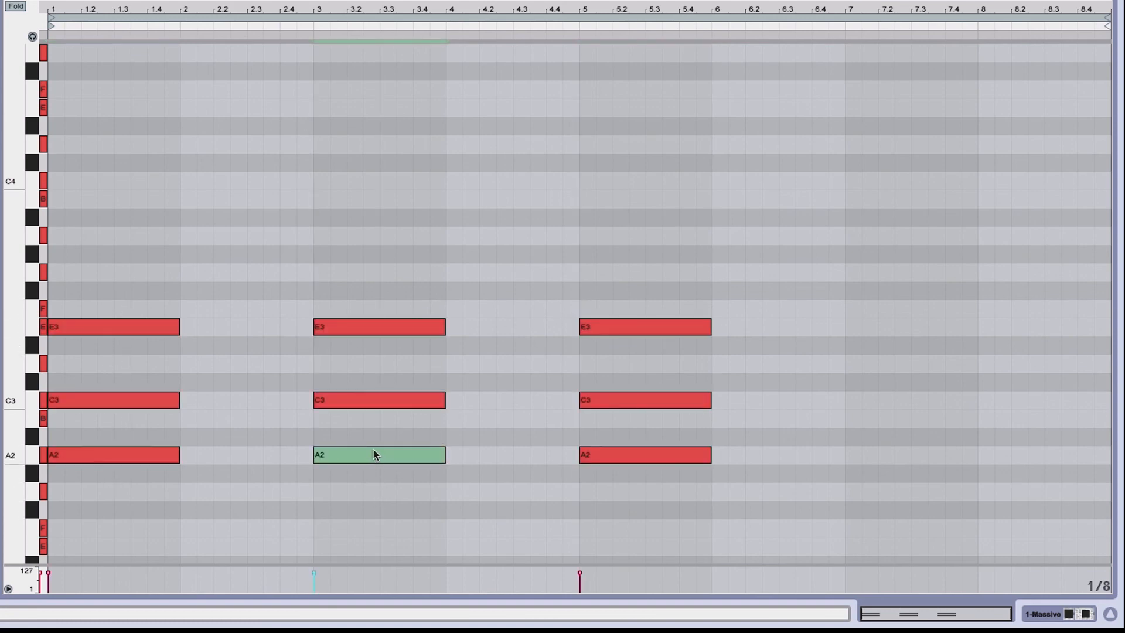
{"action": "key", "text": "shift+Up"}
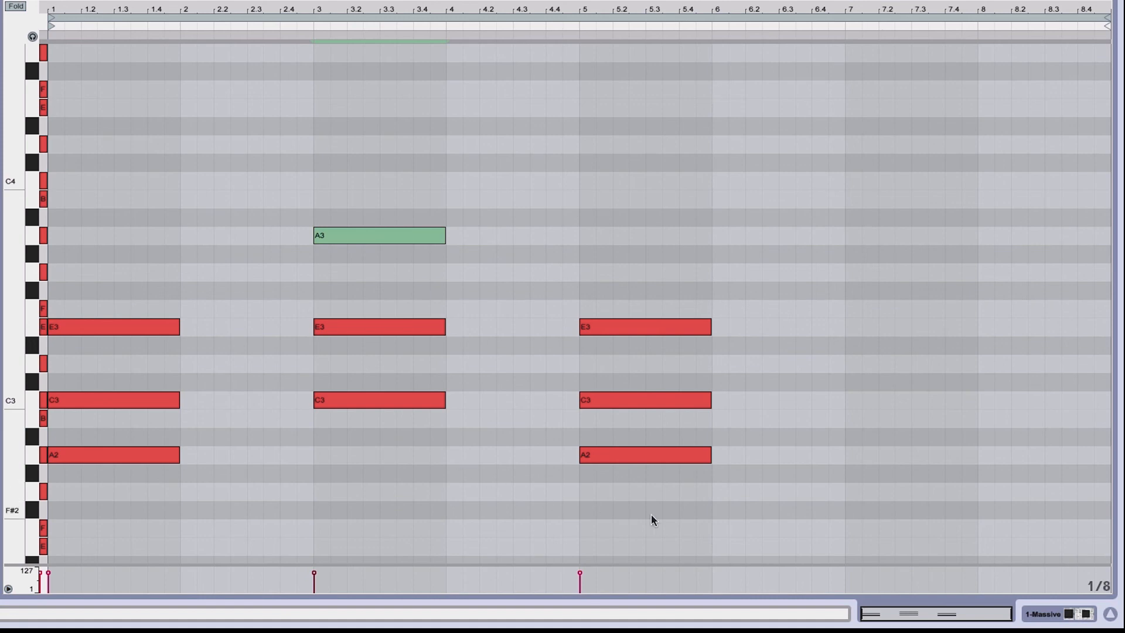
Raise the A2 and C3 of the bar-5 triad an octave to A3 and C4
{"action": "scroll", "coordinate": [605, 513], "scroll_direction": "down", "scroll_amount": 1}
{"action": "left_click_drag", "start_coordinate": [521, 490], "coordinate": [659, 361]}
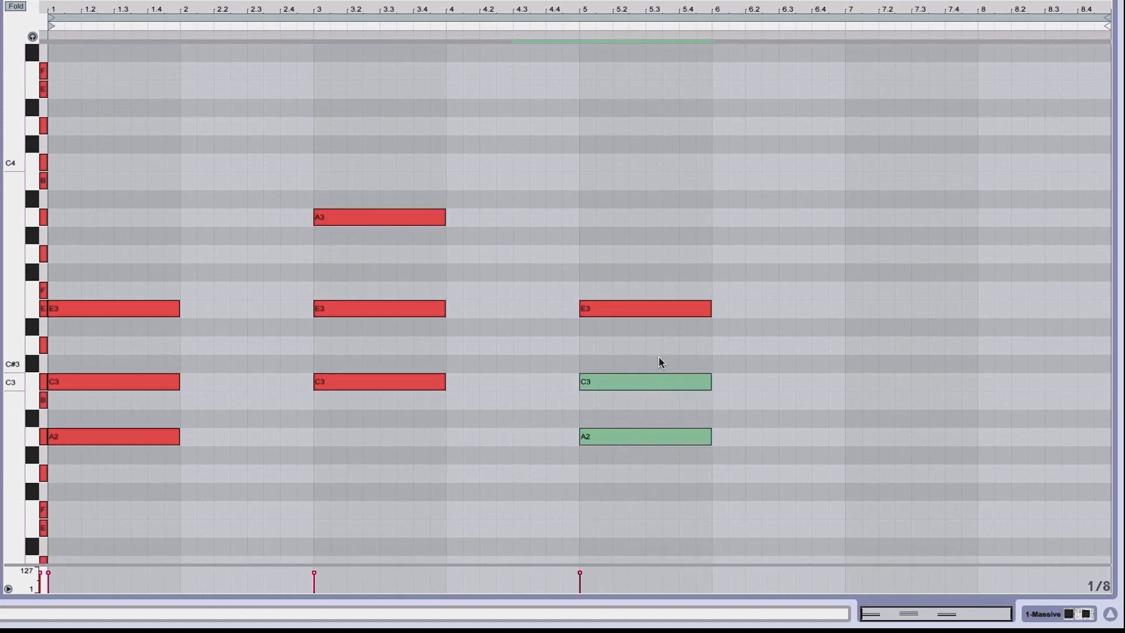
{"action": "key", "text": "shift+Up"}
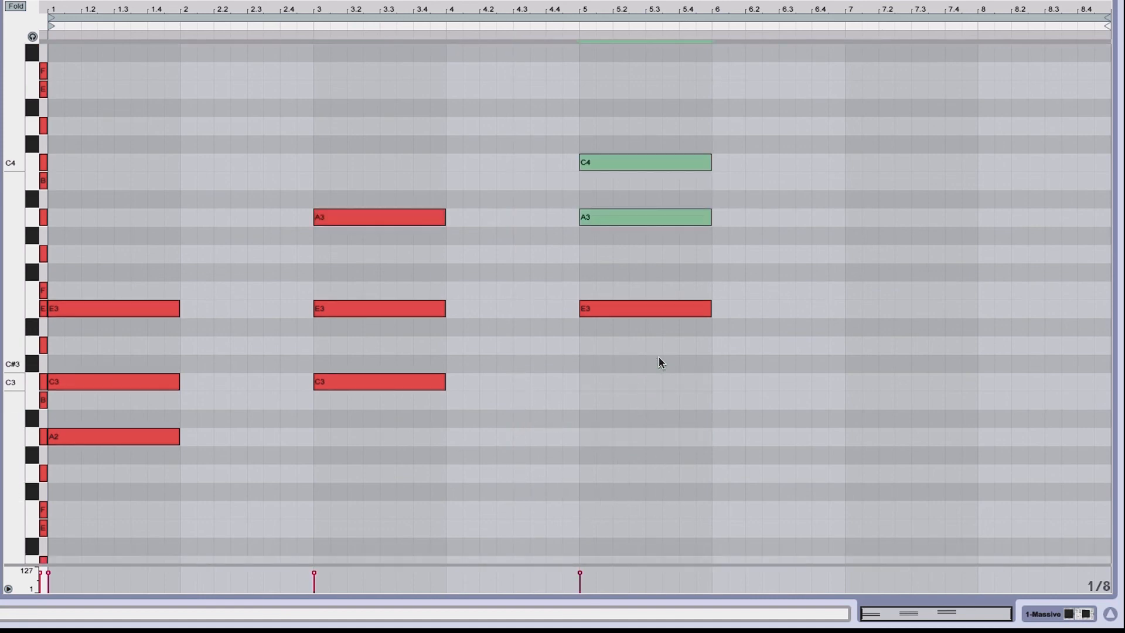